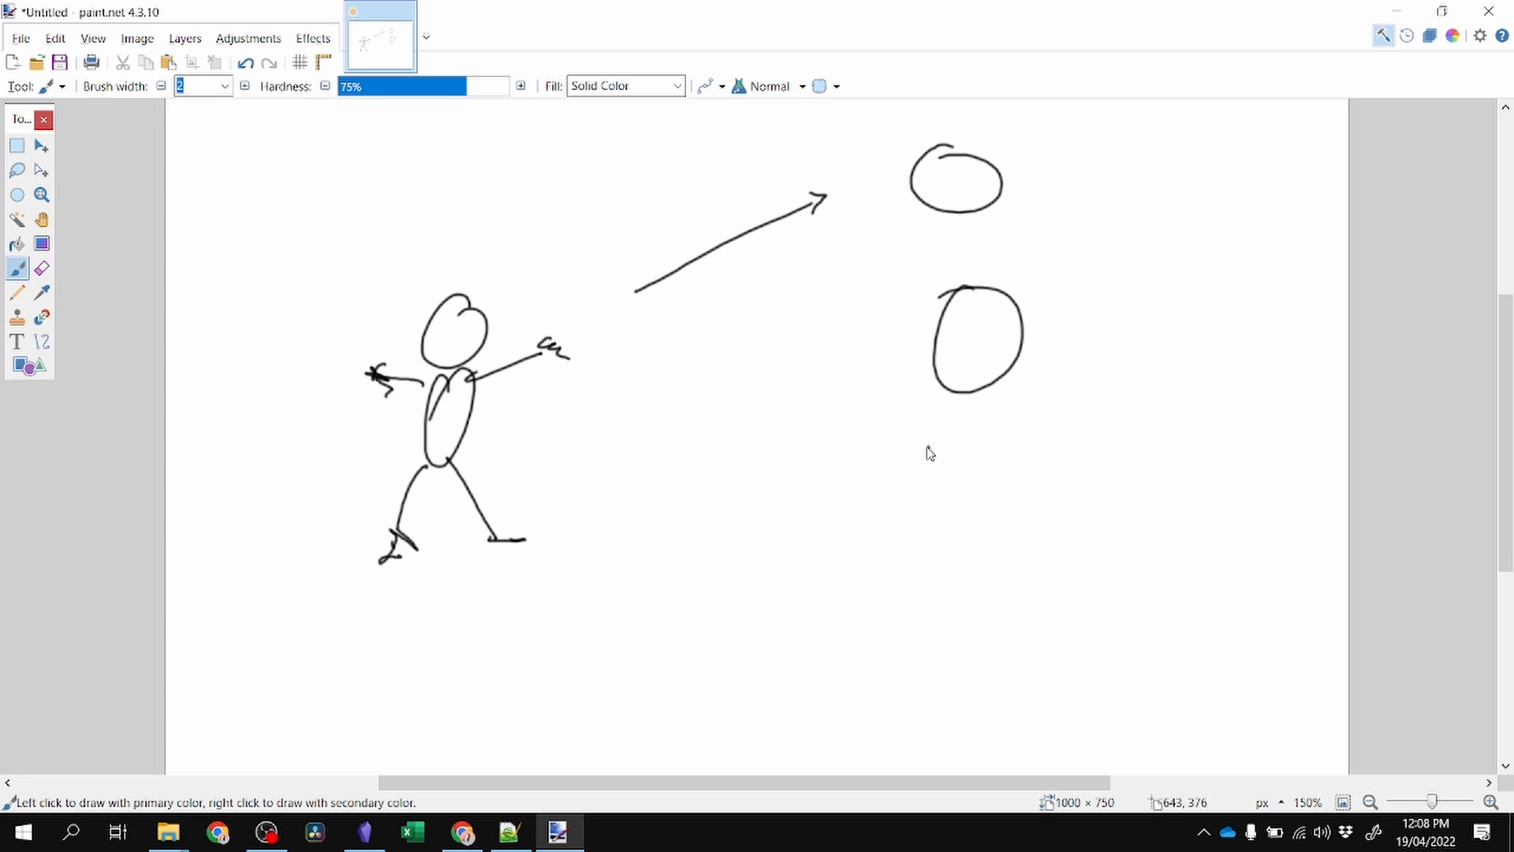
Draw legs and outstretched arms on the second stick figure with the paintbrush.
left_click_drag(919, 449, 855, 508)
mouse_move(1010, 453)
left_mouse_down()
mouse_move(1027, 490)
mouse_move(1074, 516)
left_mouse_up()
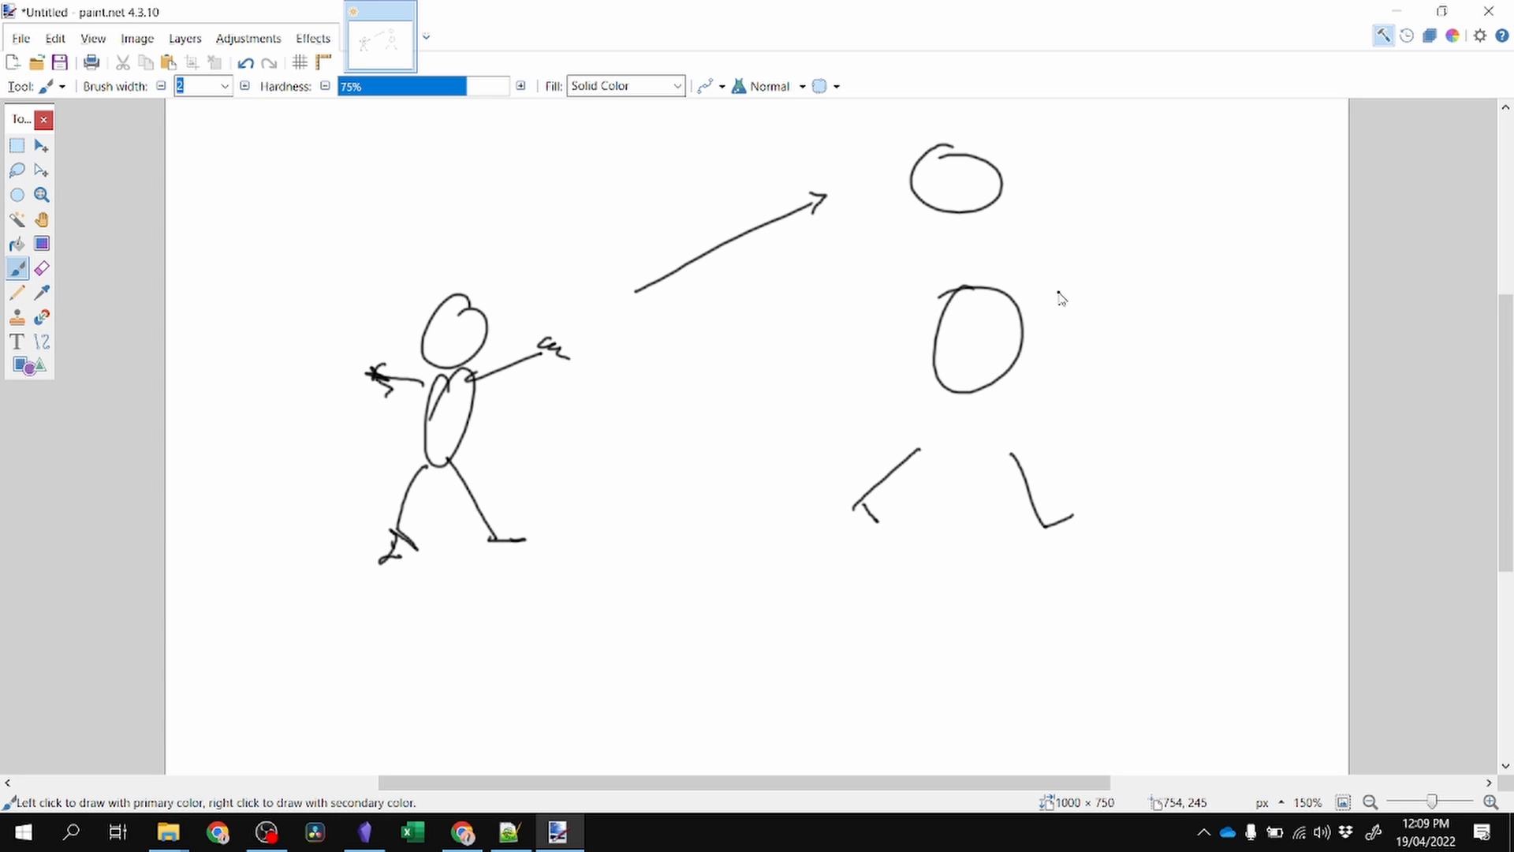
left_click_drag(1055, 291, 1102, 282)
left_click_drag(895, 305, 843, 298)
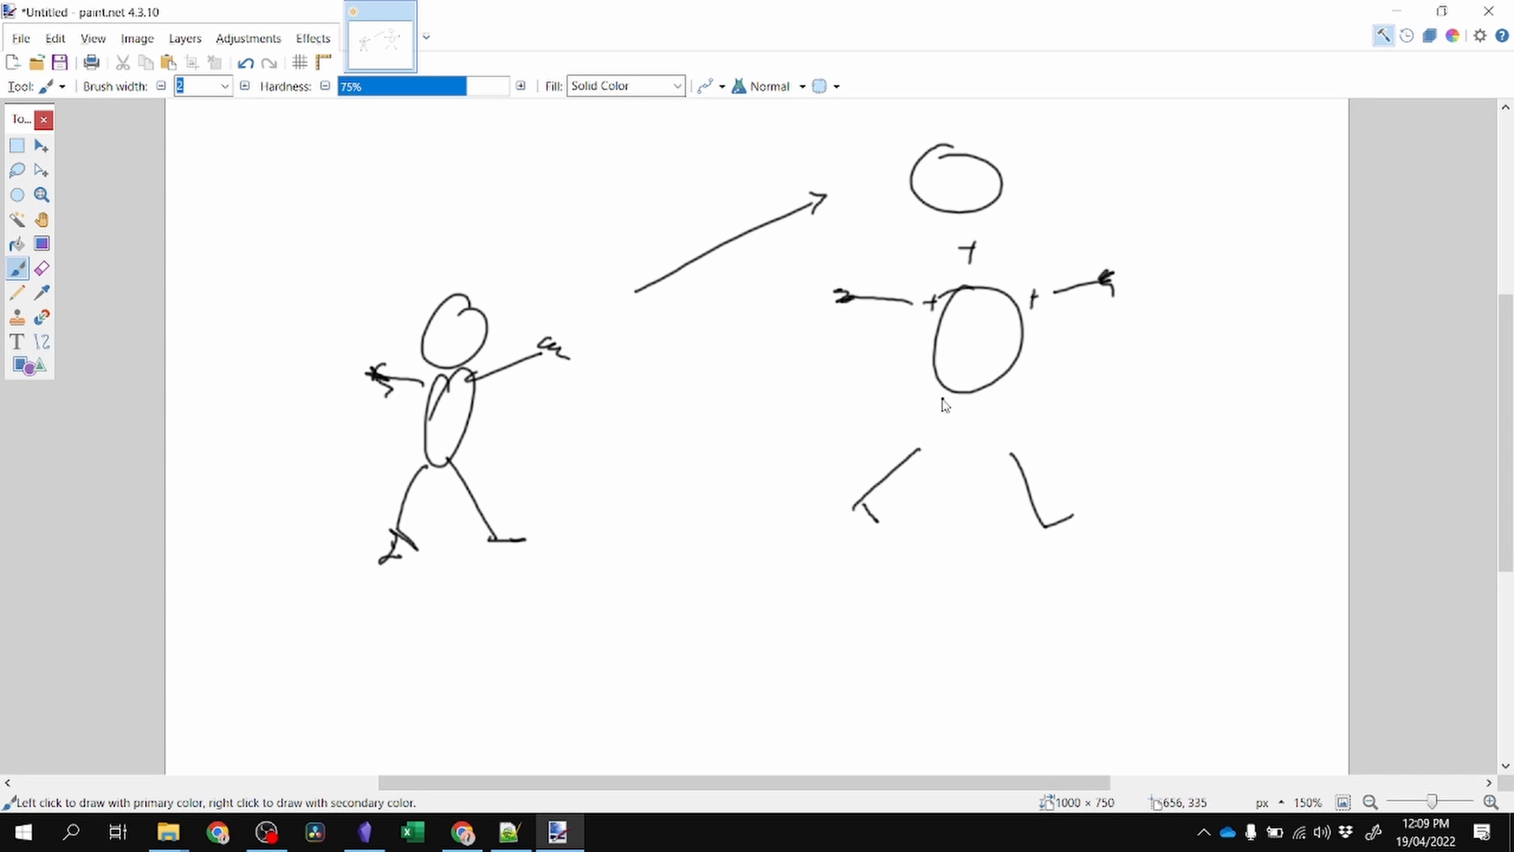
left_click_drag(932, 409, 945, 407)
mouse_move(939, 400)
left_mouse_down()
mouse_move(939, 414)
mouse_move(1027, 414)
left_mouse_up()
left_click_drag(1022, 406, 1023, 432)
left_click_drag(305, 157, 328, 208)
mouse_move(291, 162)
left_mouse_down()
mouse_move(331, 146)
mouse_move(306, 223)
left_mouse_up()
mouse_move(356, 195)
left_mouse_down()
mouse_move(359, 209)
mouse_move(394, 203)
left_mouse_up()
mouse_move(411, 180)
left_mouse_down()
mouse_move(416, 194)
mouse_move(456, 178)
left_mouse_up()
left_click_drag(464, 174, 472, 226)
left_click_drag(380, 263, 403, 293)
left_click_drag(411, 255, 492, 236)
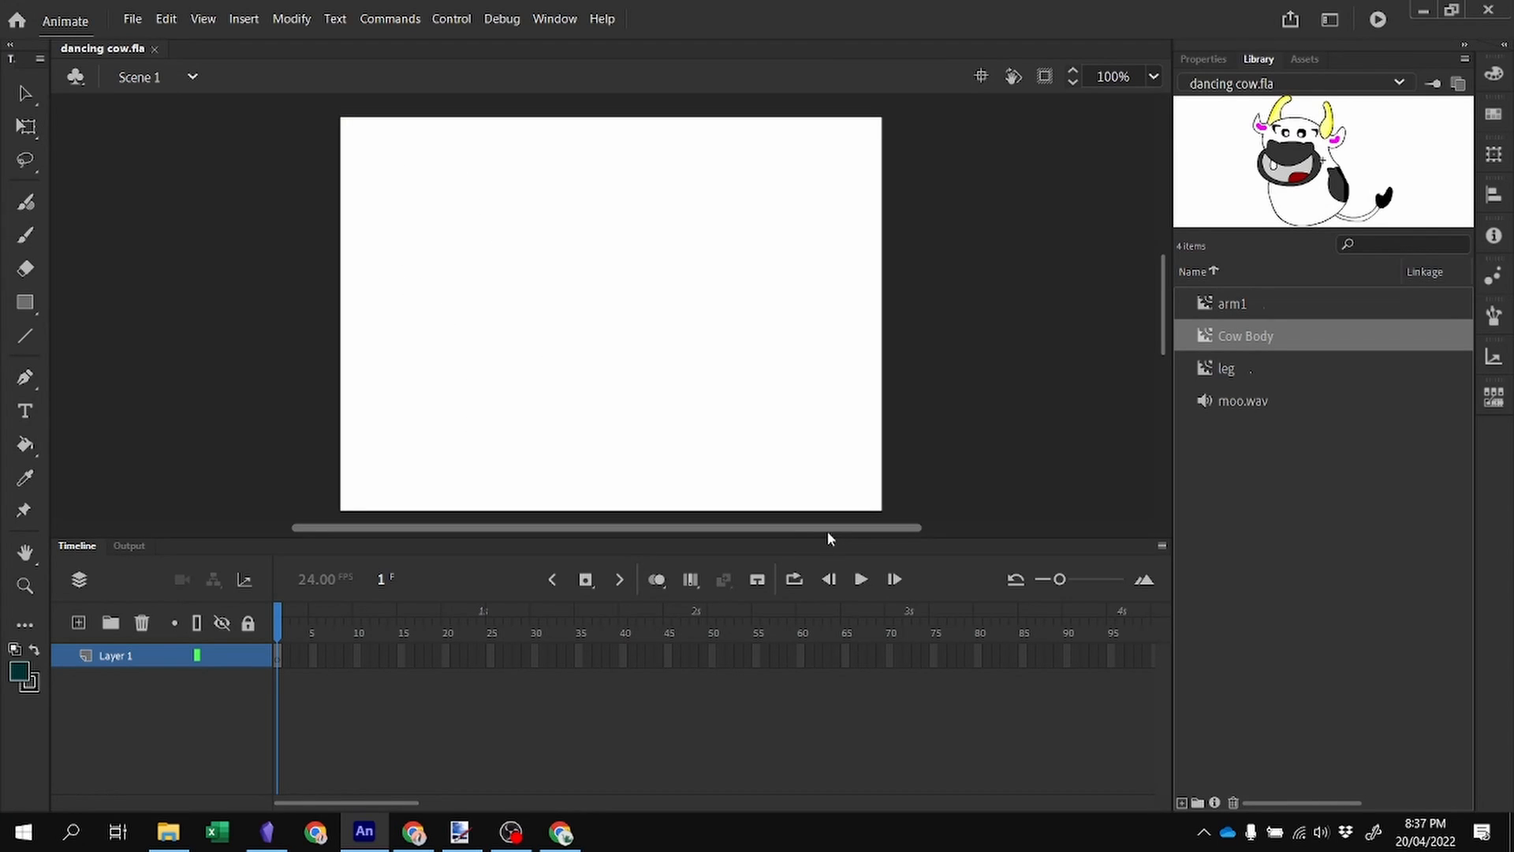
Place the Cow Body symbol from the library on the stage and move it toward the right.
left_click_drag(649, 292, 647, 282)
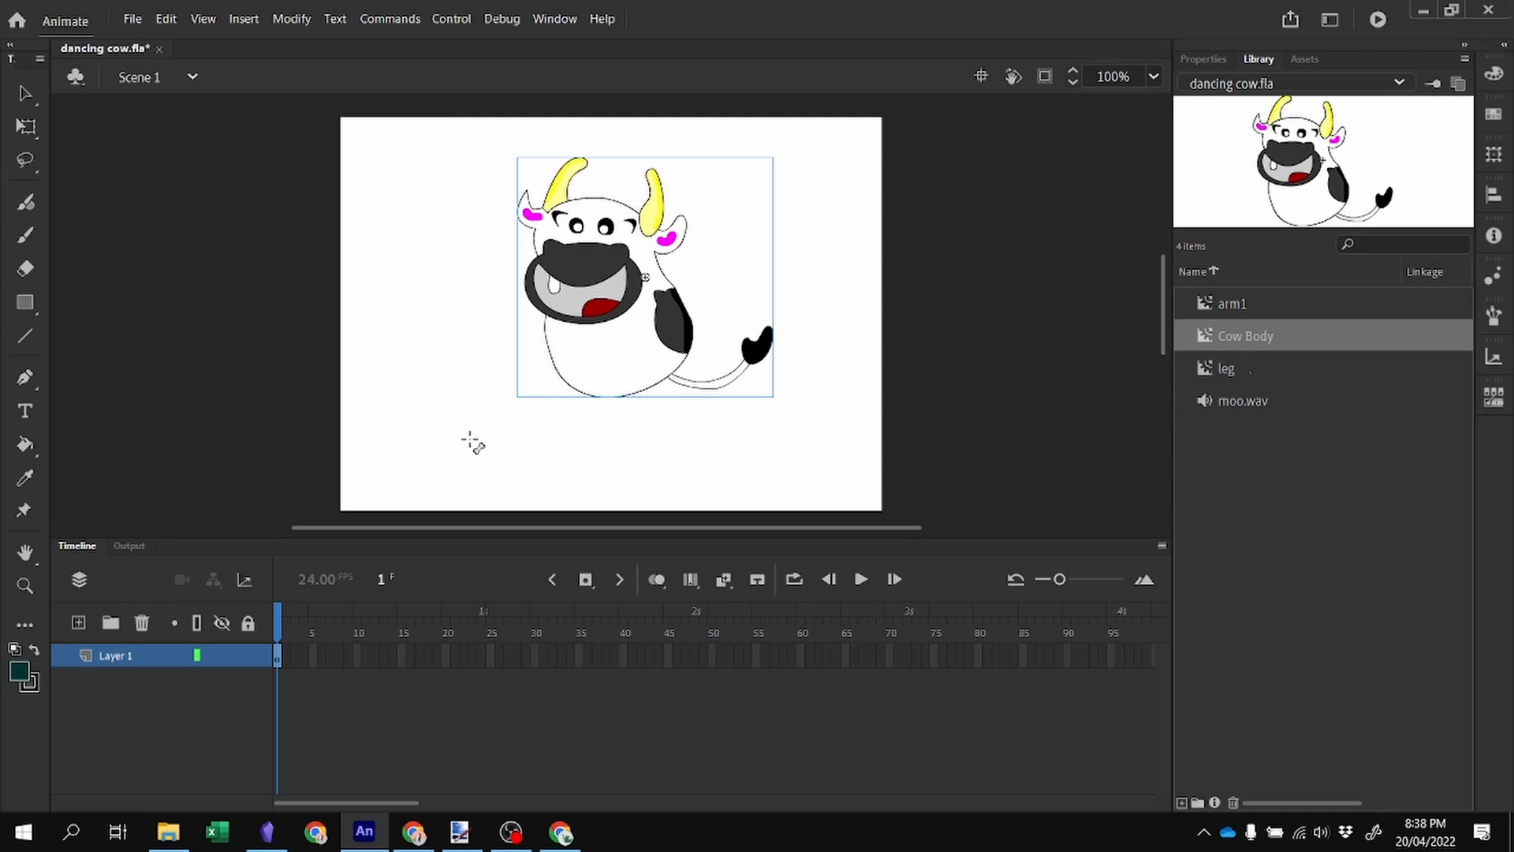
left_click(25, 94)
left_click_drag(592, 342, 706, 371)
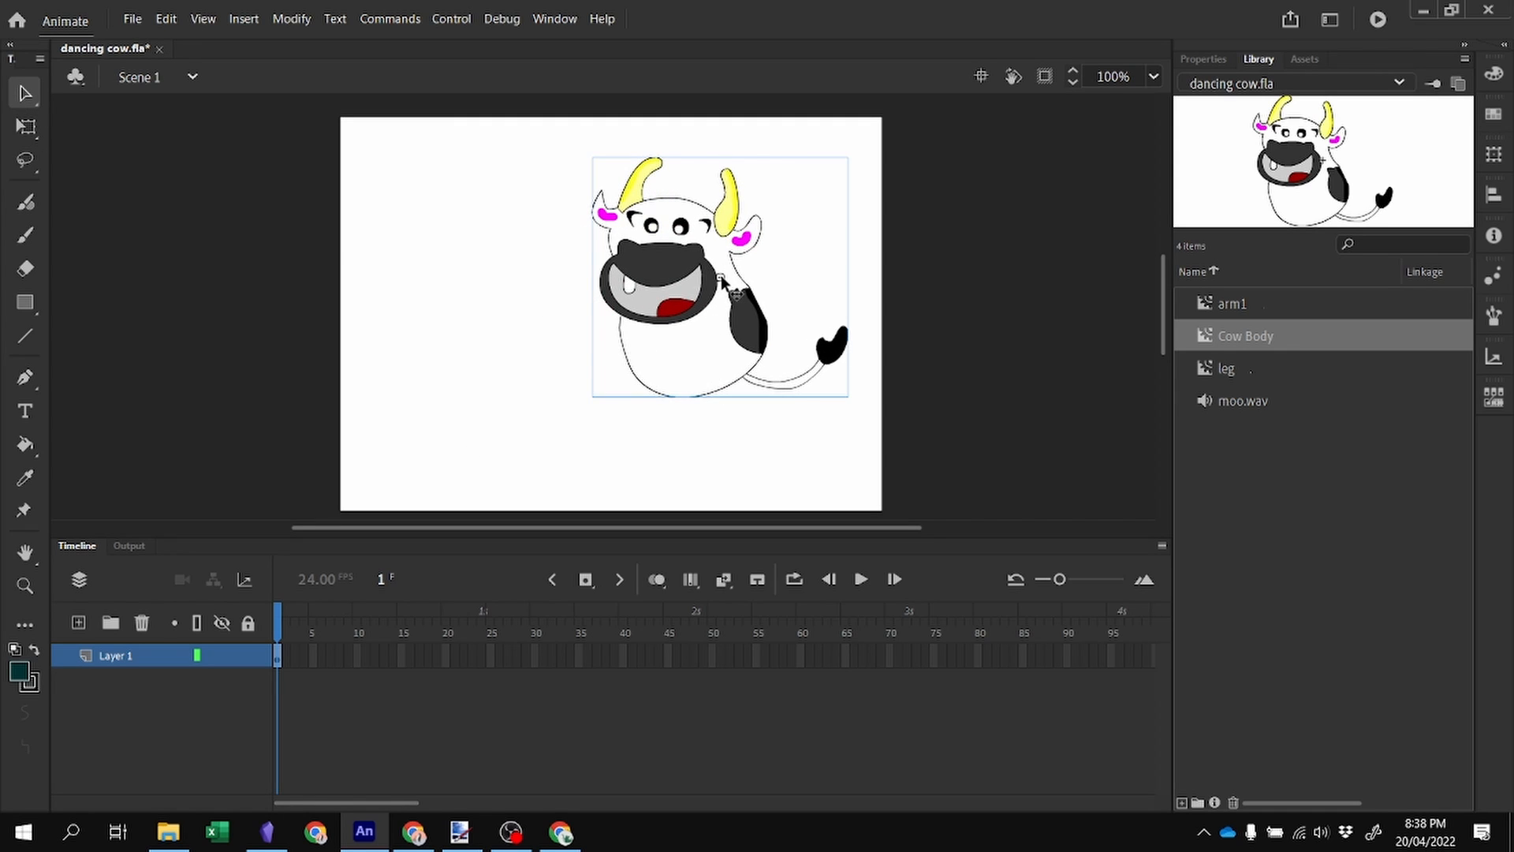
left_click_drag(722, 280, 681, 326)
left_click(31, 128)
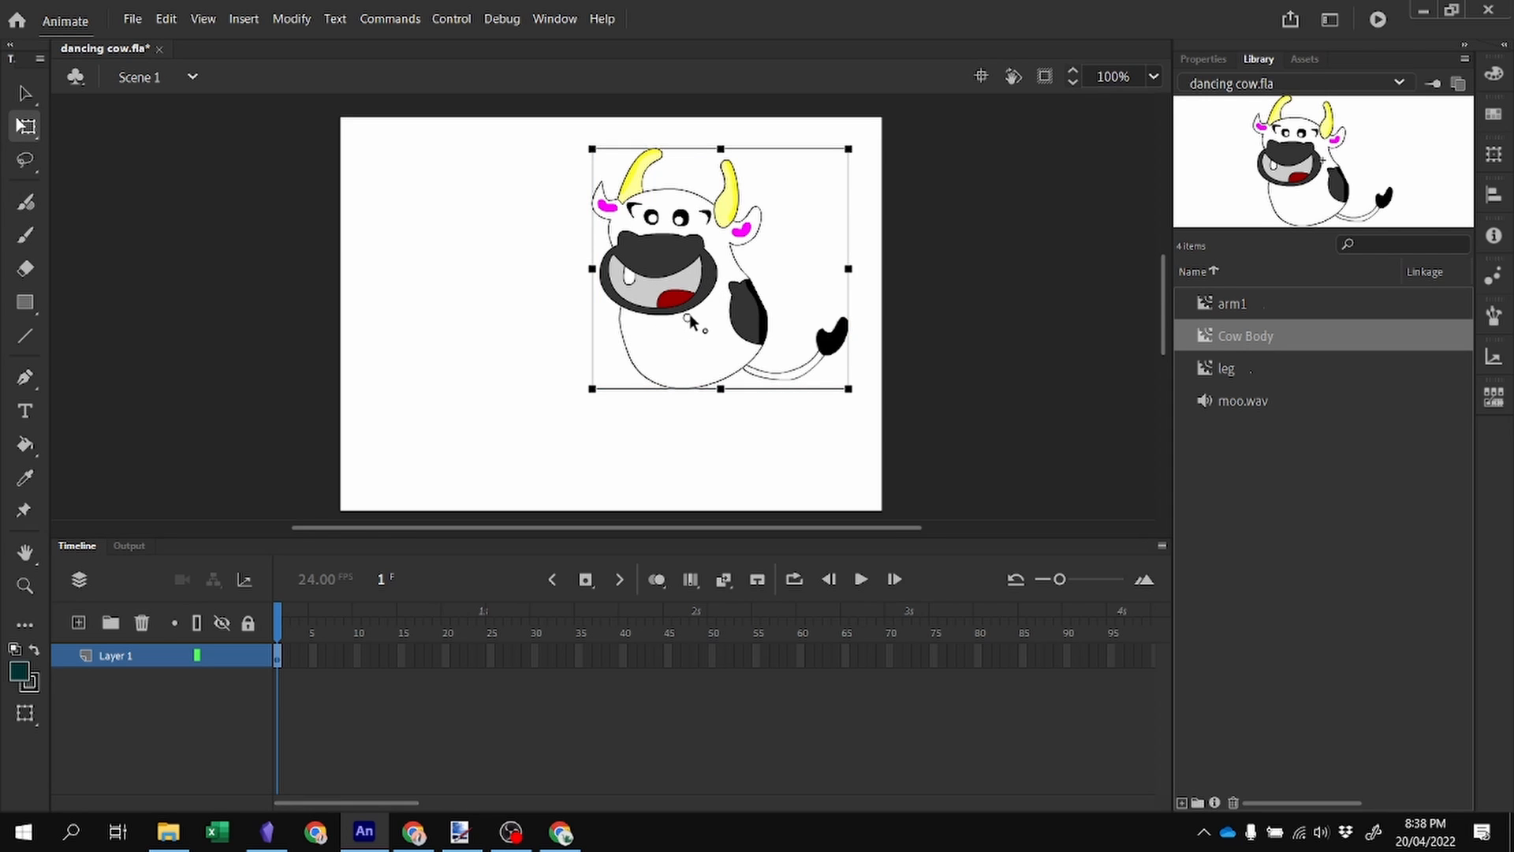
left_click(990, 363)
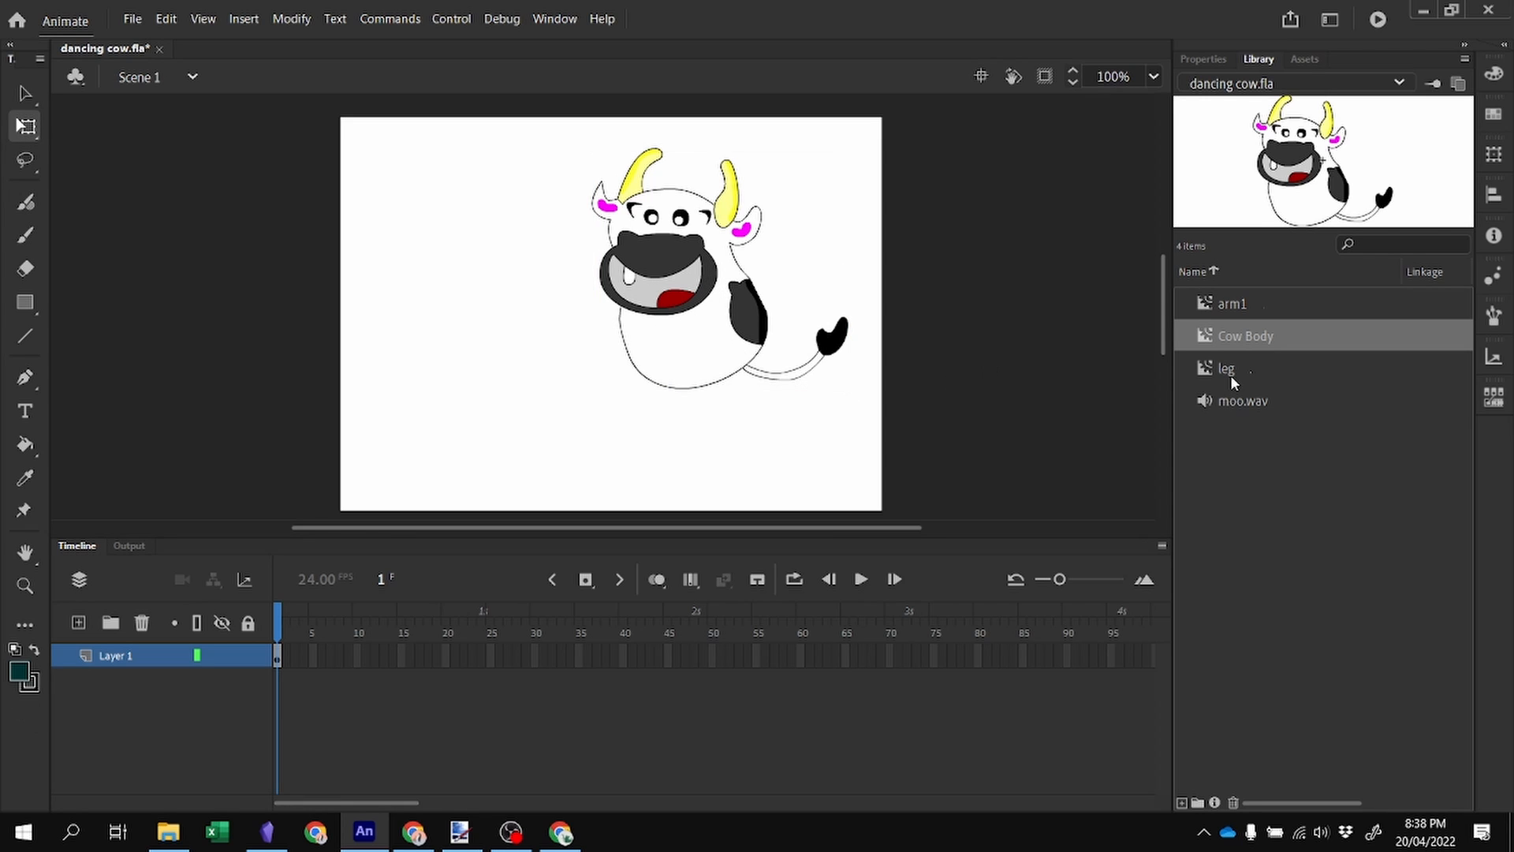
Drag two arm1 instances and two leg instances from the library onto the stage.
left_click_drag(1231, 309, 511, 309)
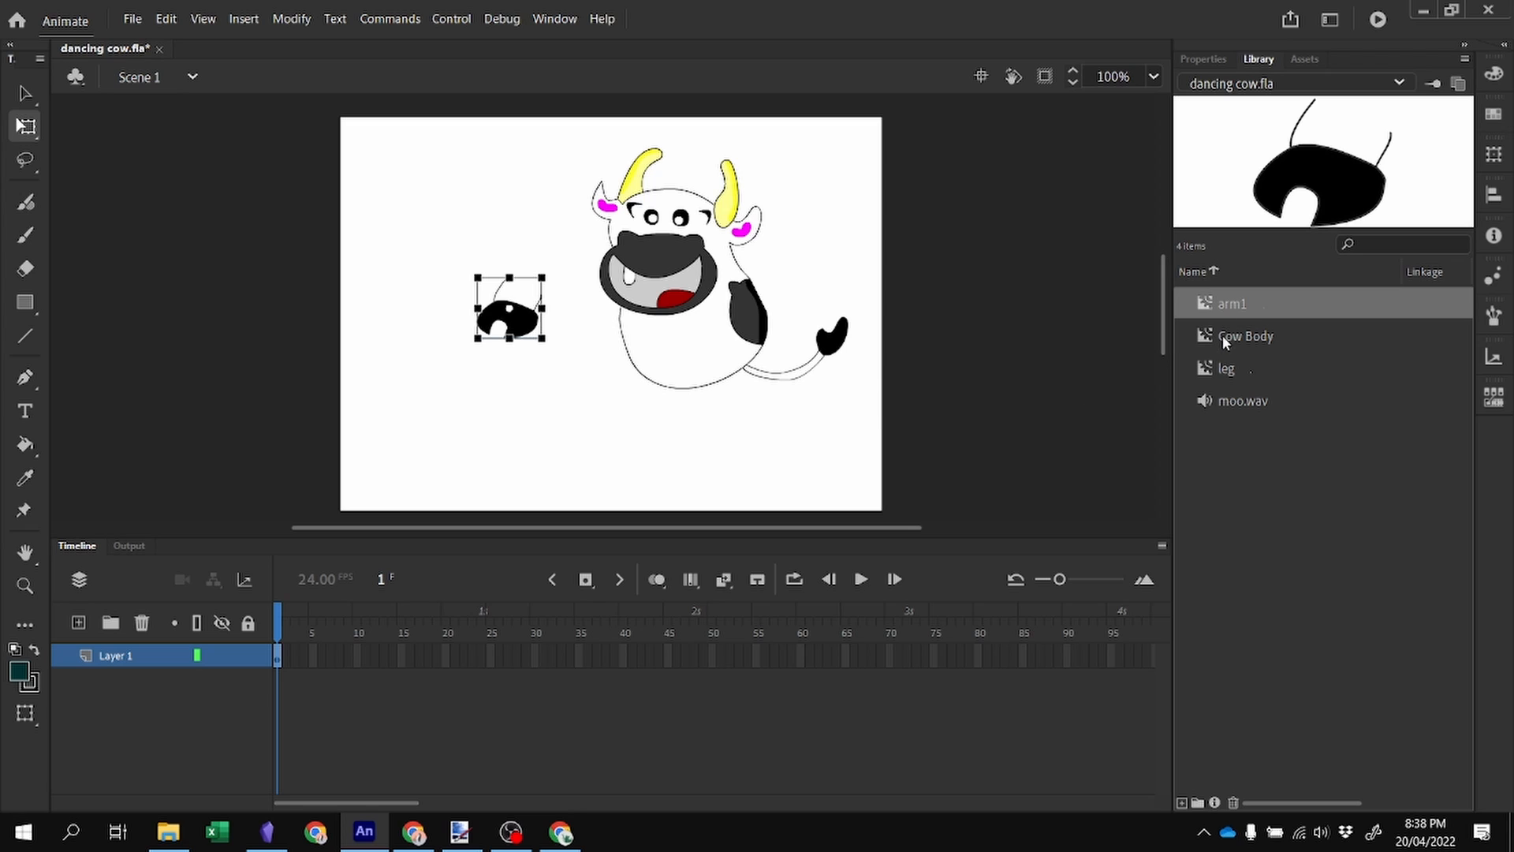
left_click_drag(1229, 307, 823, 288)
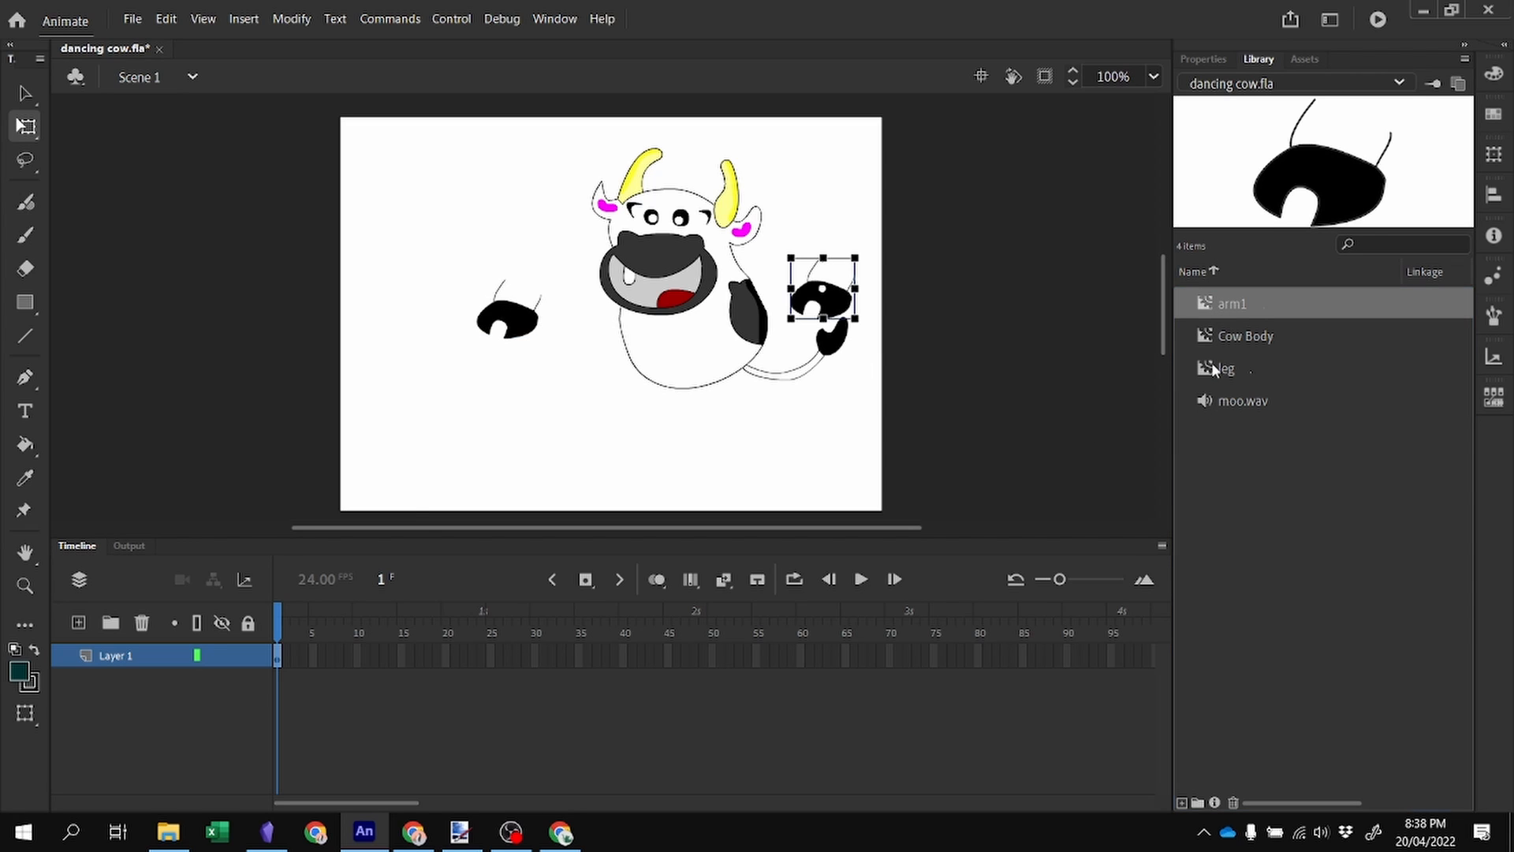
left_click_drag(1215, 369, 575, 448)
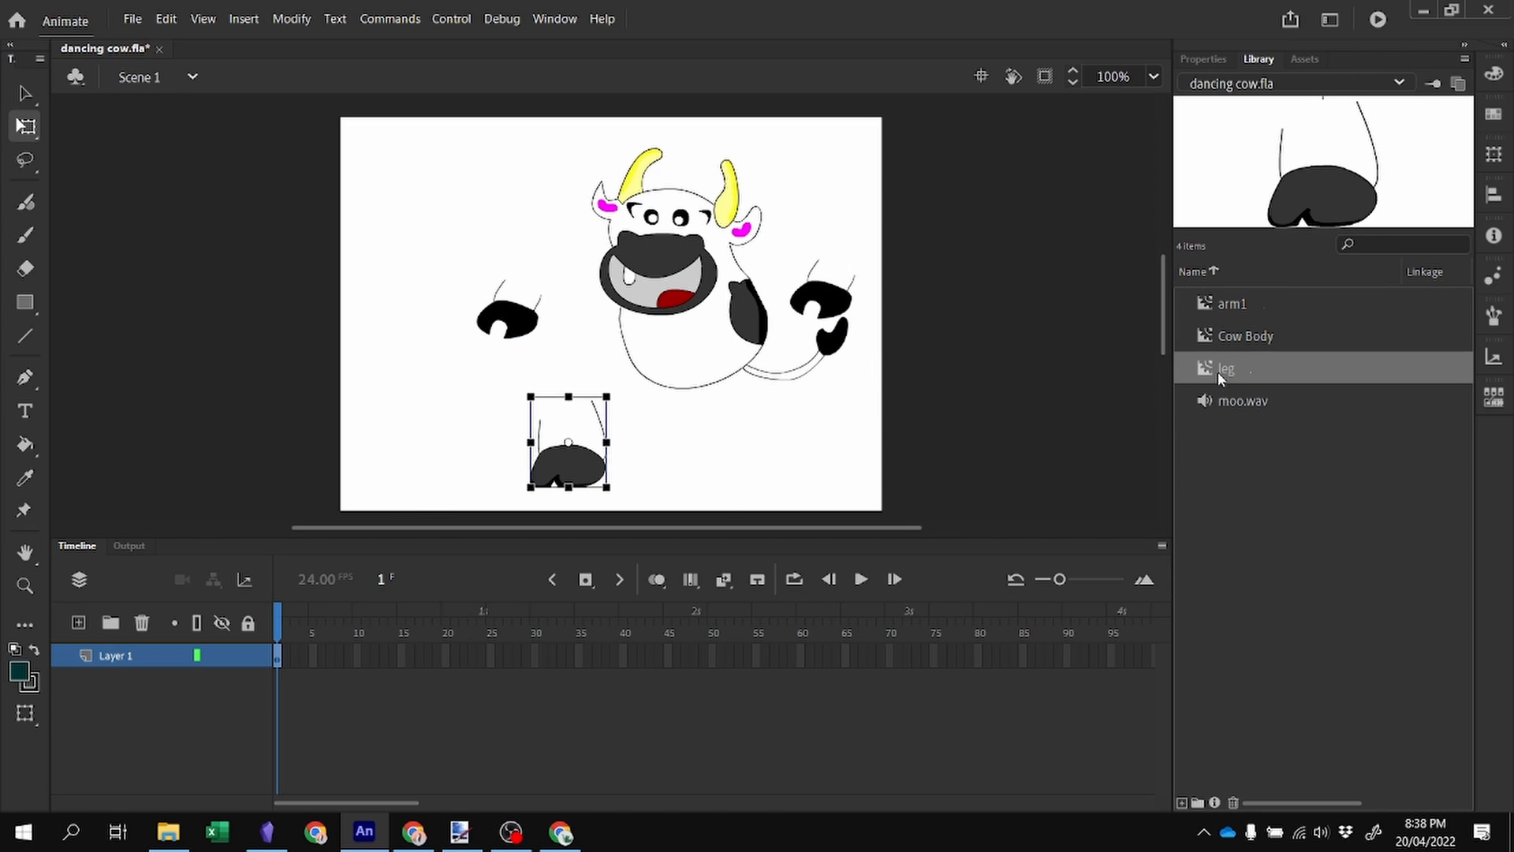
left_click_drag(1220, 379, 684, 462)
Position the arms and legs around the cow body, shifting the body left.
left_click_drag(576, 439, 585, 440)
left_click_drag(654, 314, 597, 314)
left_click_drag(508, 327, 490, 353)
left_click_drag(850, 311, 787, 309)
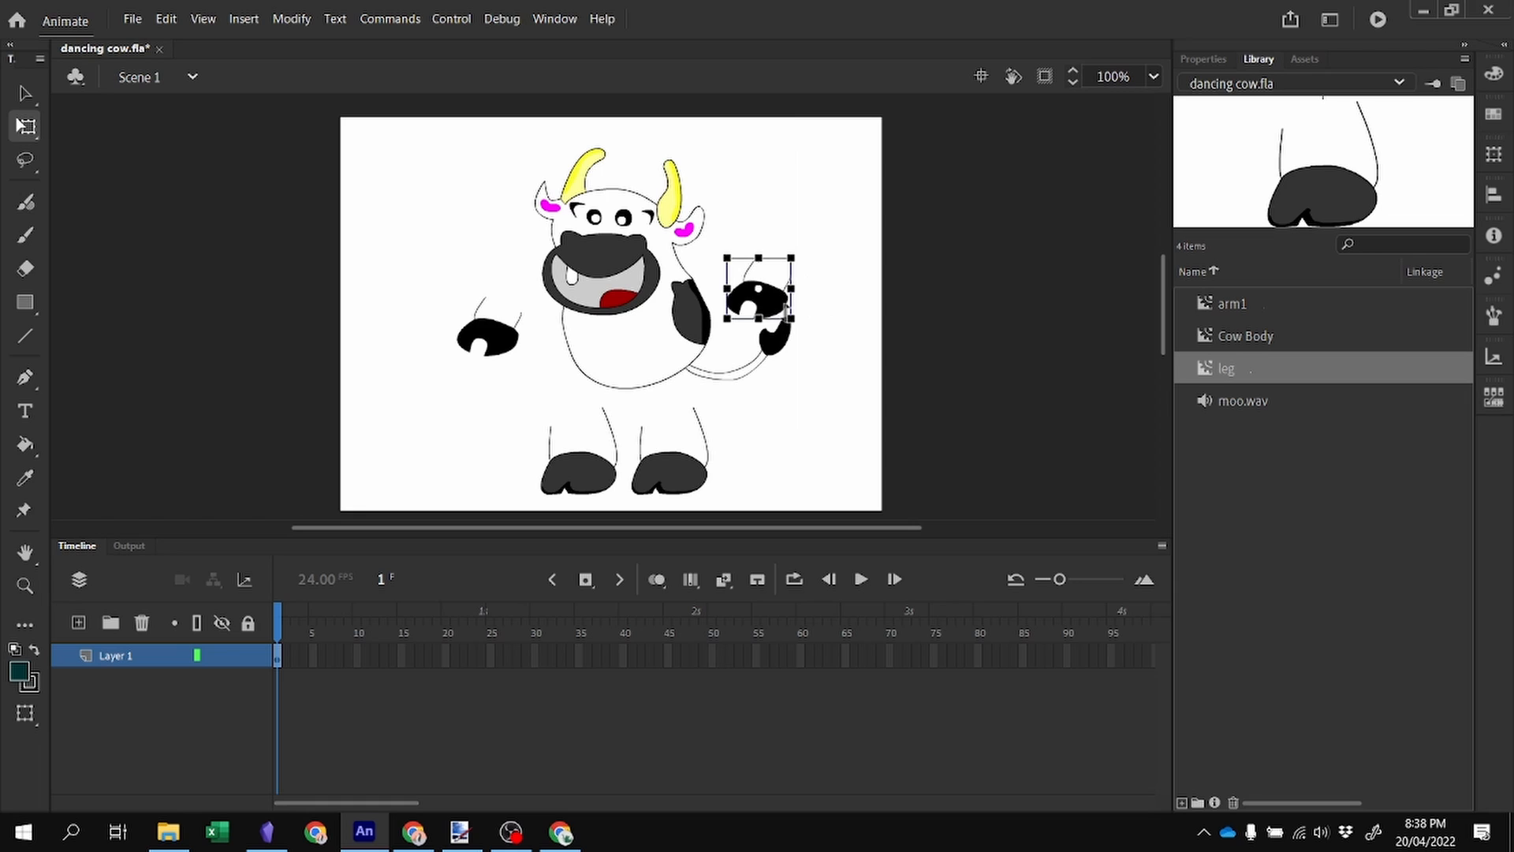
Add the Bone tool to the toolbar and link the cow body's center to both arms and both legs with bones.
left_click(25, 619)
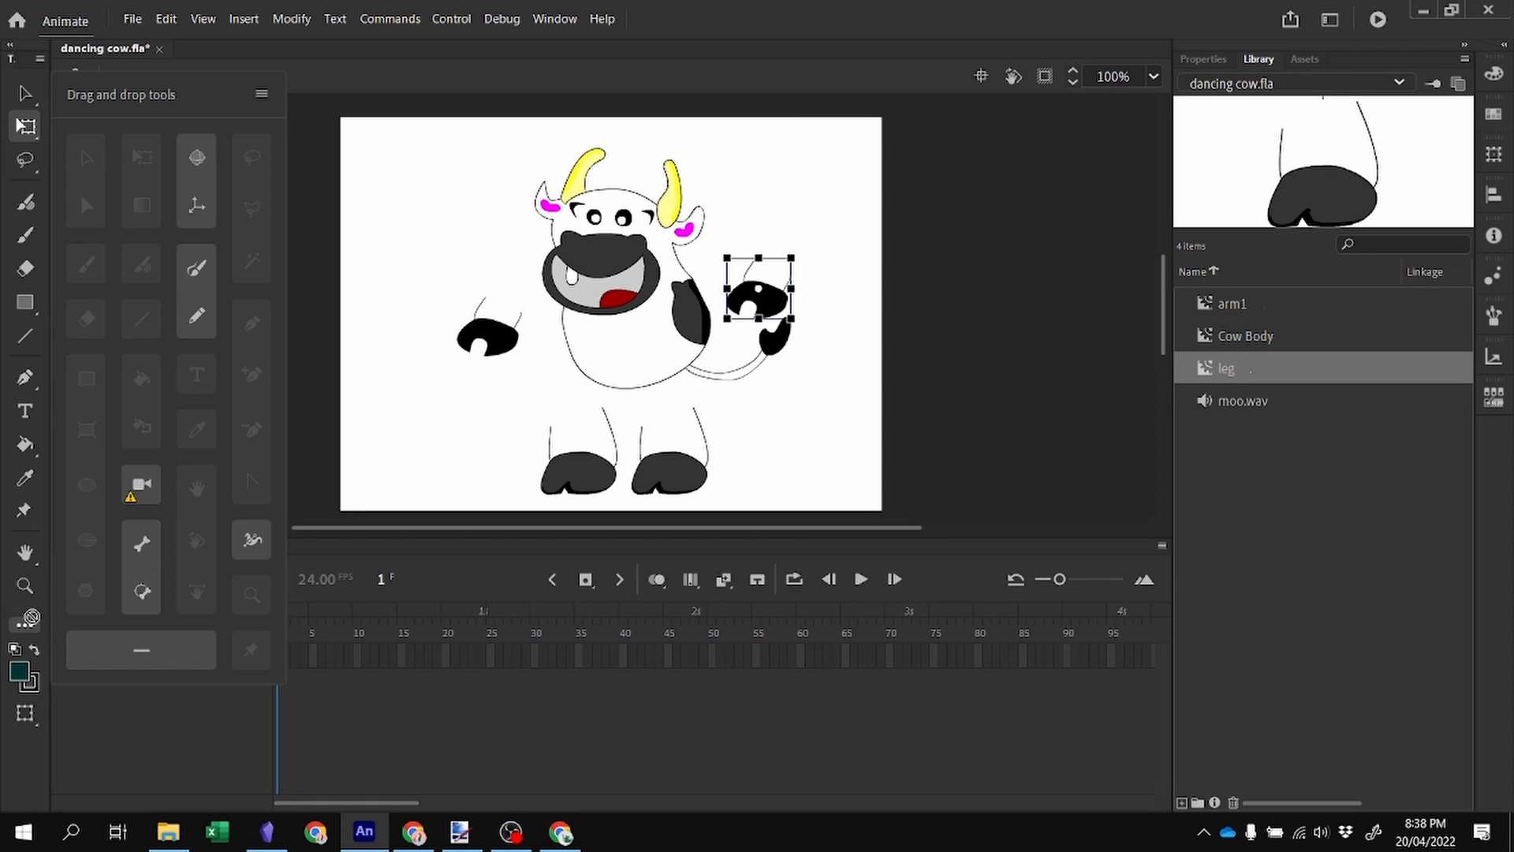
left_click_drag(142, 543, 28, 618)
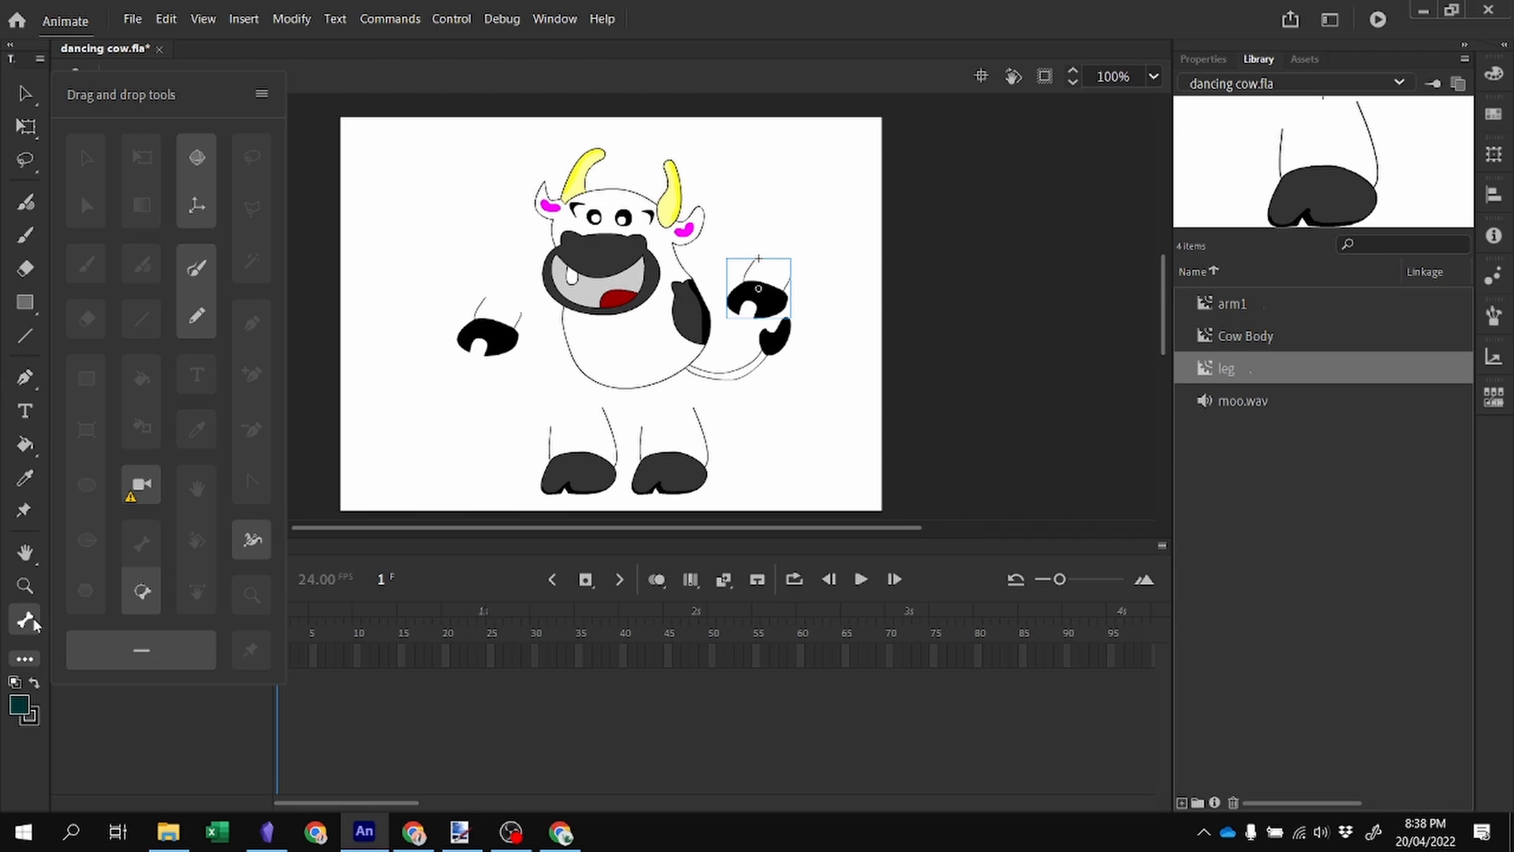
left_click(623, 343)
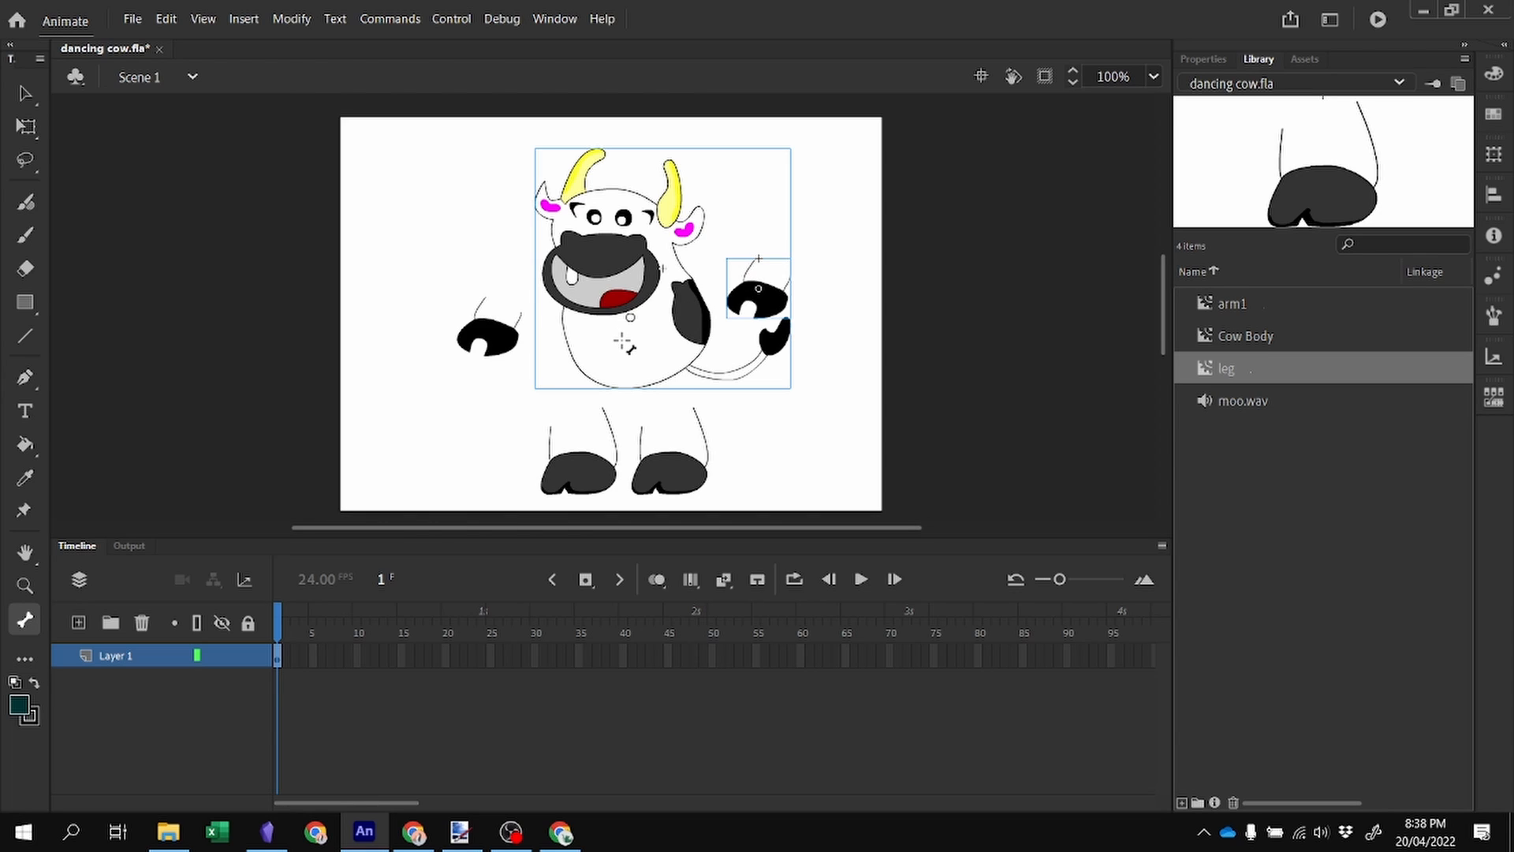
left_click_drag(625, 342, 501, 309)
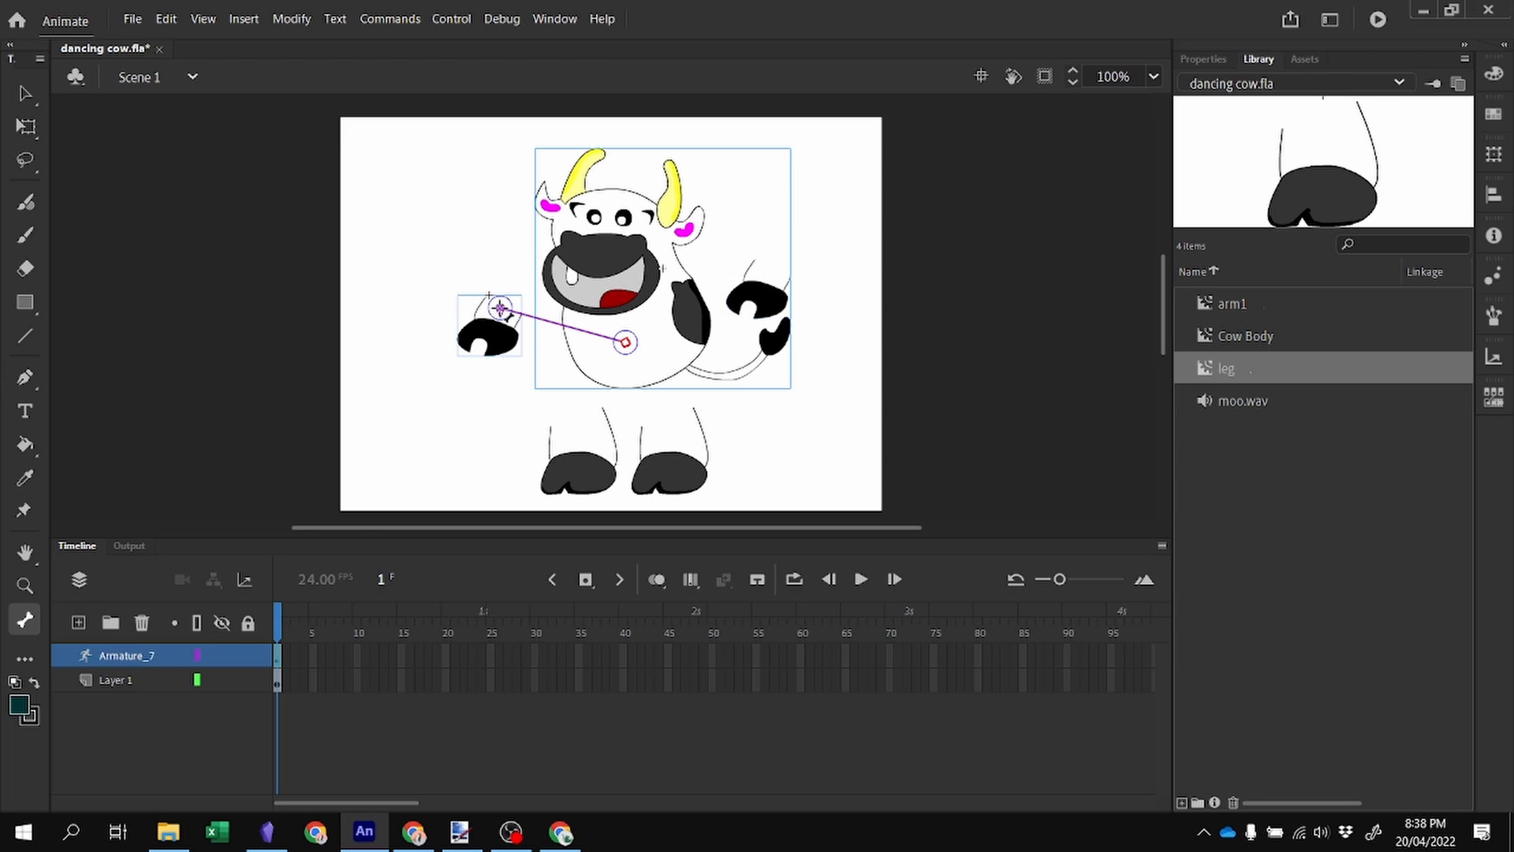
left_click_drag(626, 343, 771, 271)
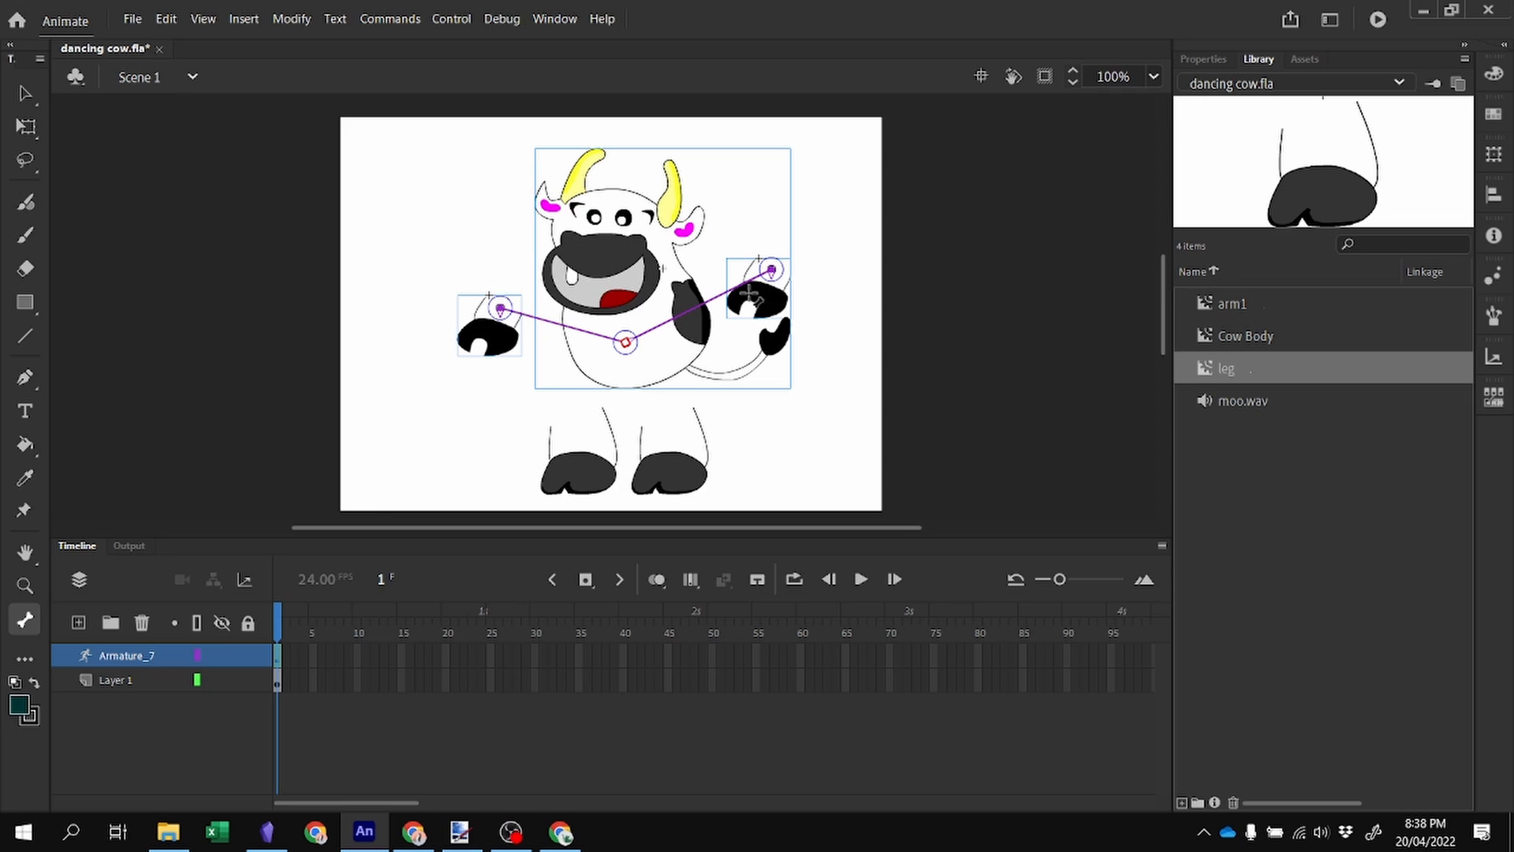
left_click_drag(626, 344, 579, 422)
left_click_drag(627, 344, 671, 415)
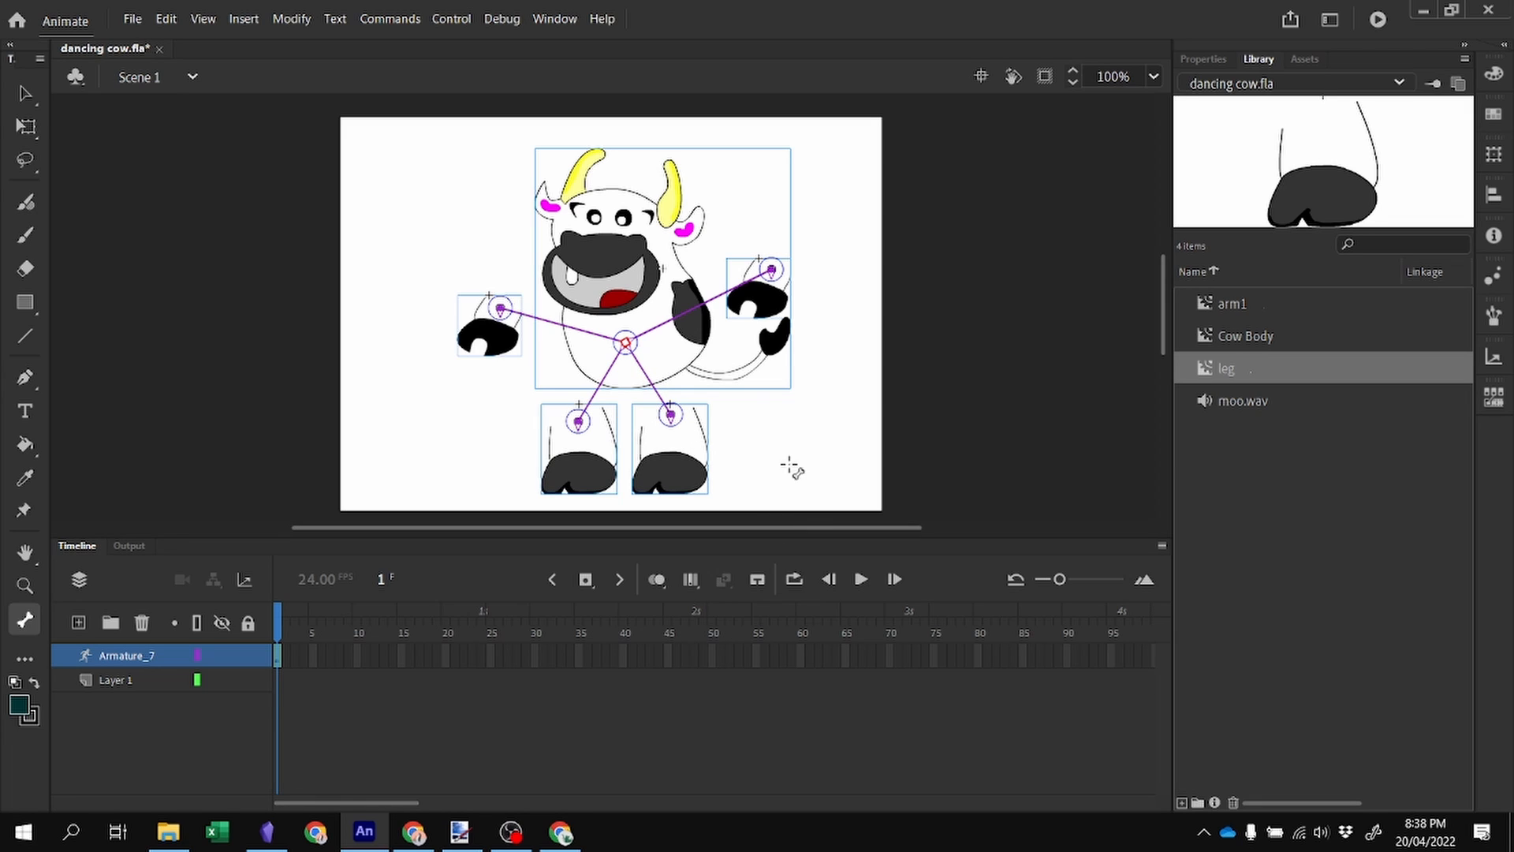
Move the left arm closer to the body.
left_click(26, 94)
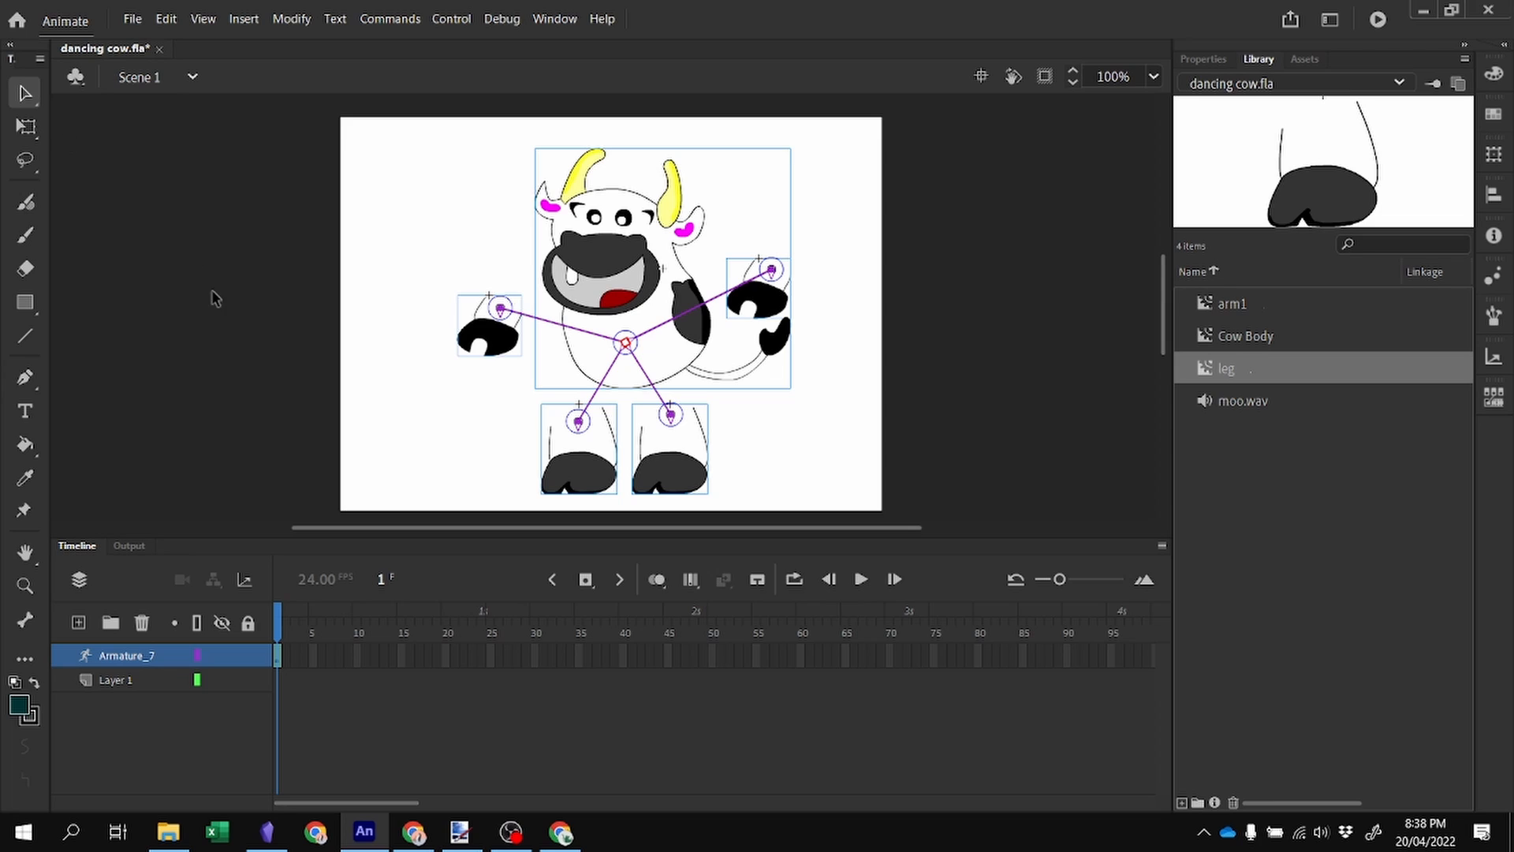
left_click(272, 222)
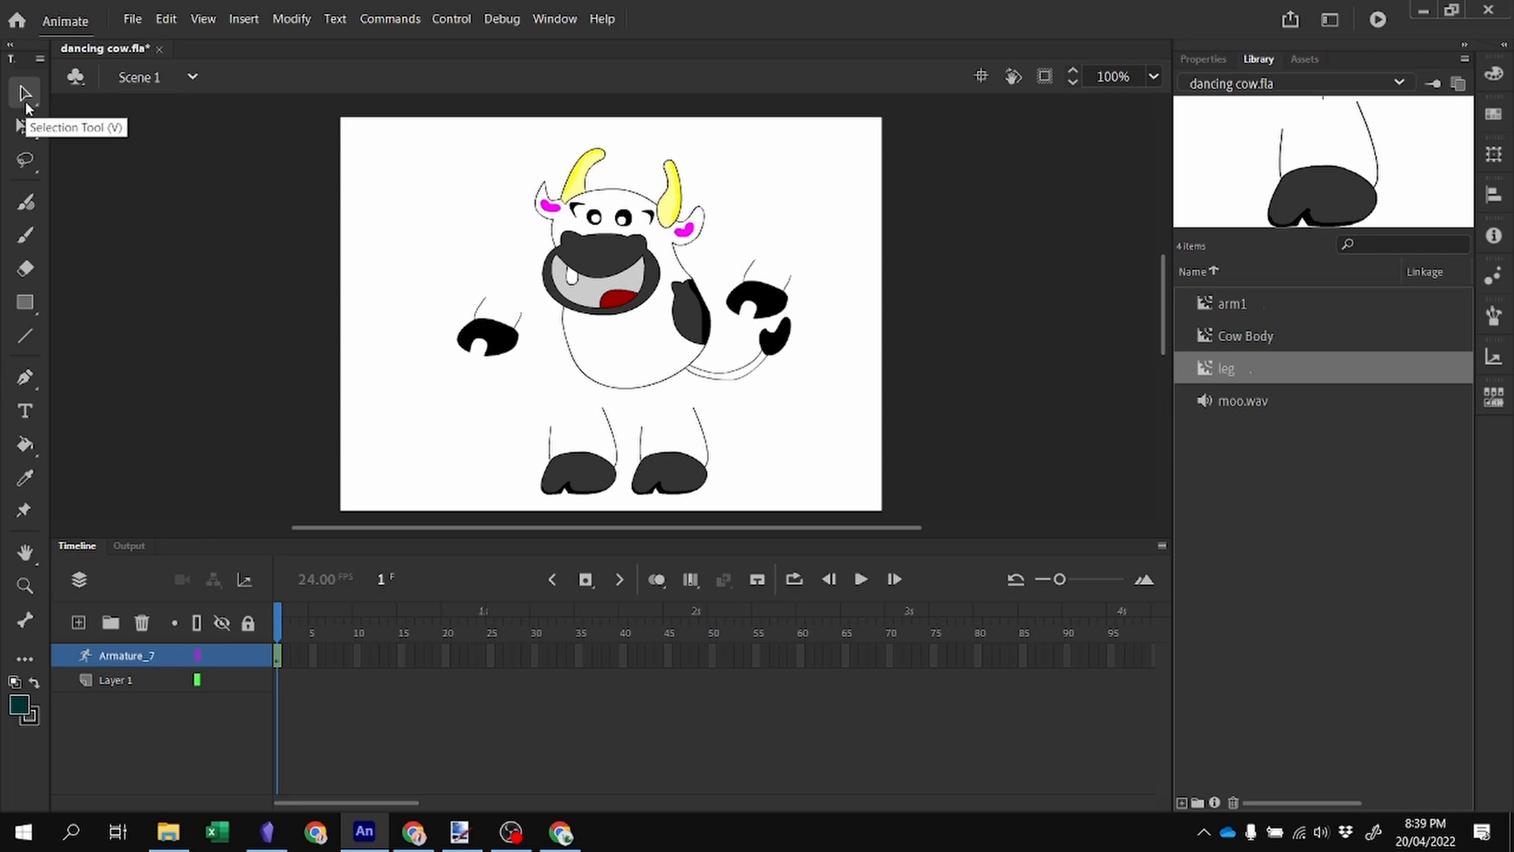
left_click(26, 126)
left_click(476, 339)
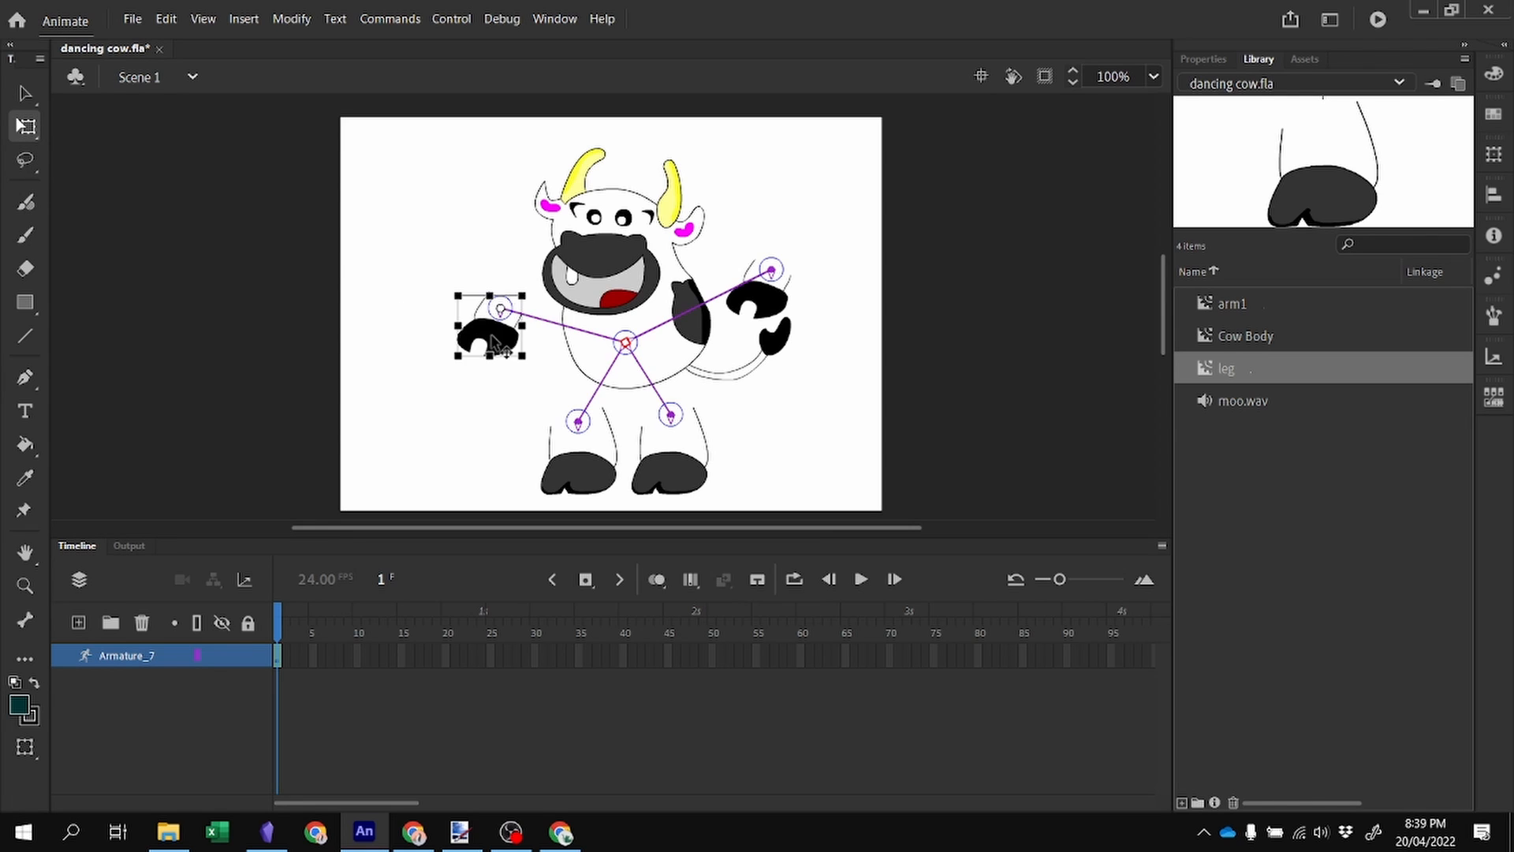
left_click_drag(476, 339, 544, 353)
Move the right arm onto the side of the body.
left_click(753, 311)
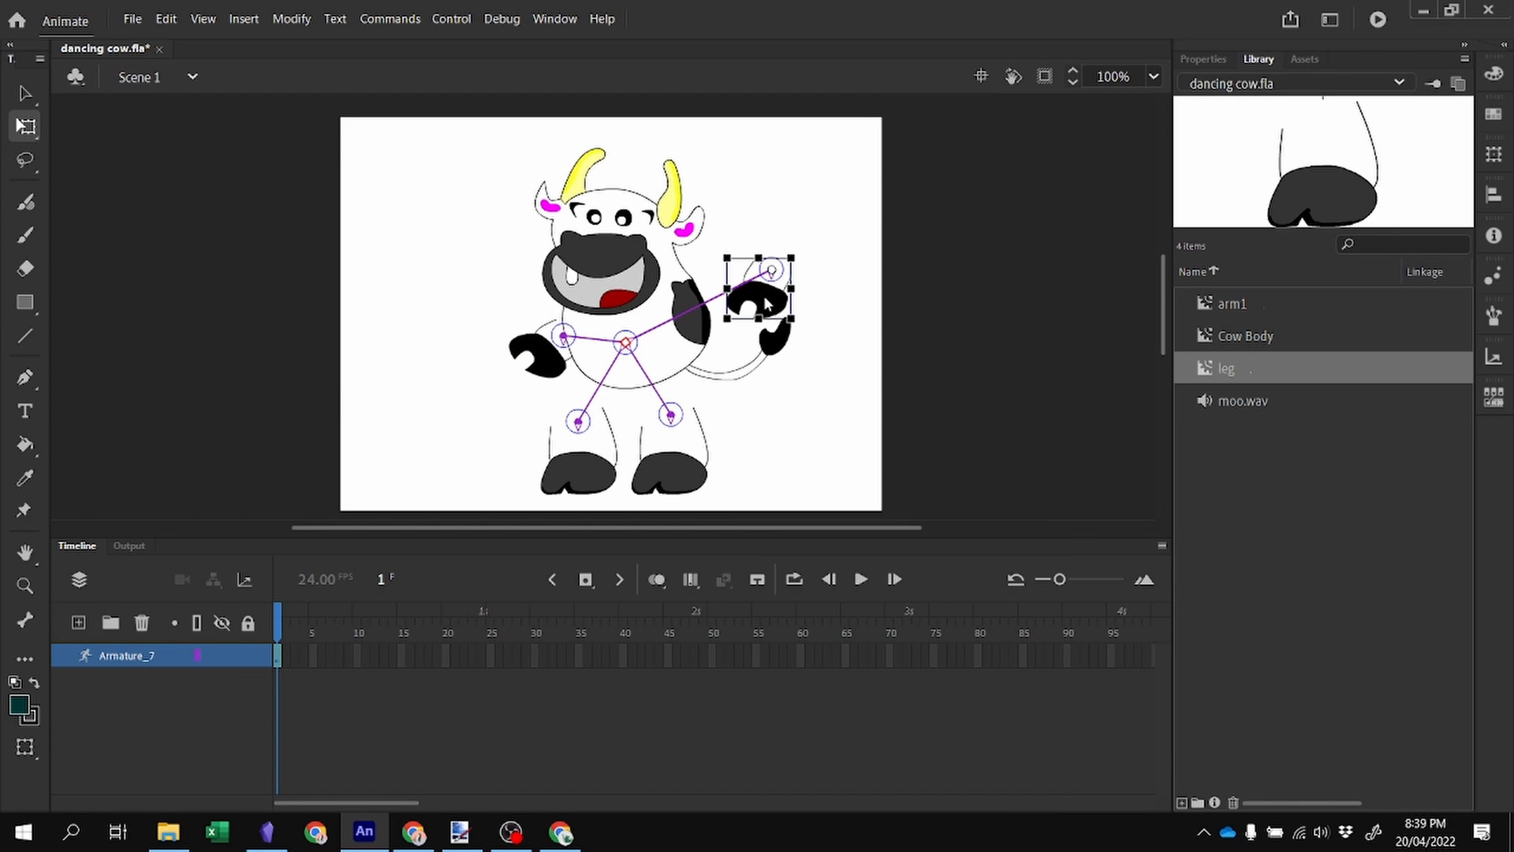
right_click(767, 303)
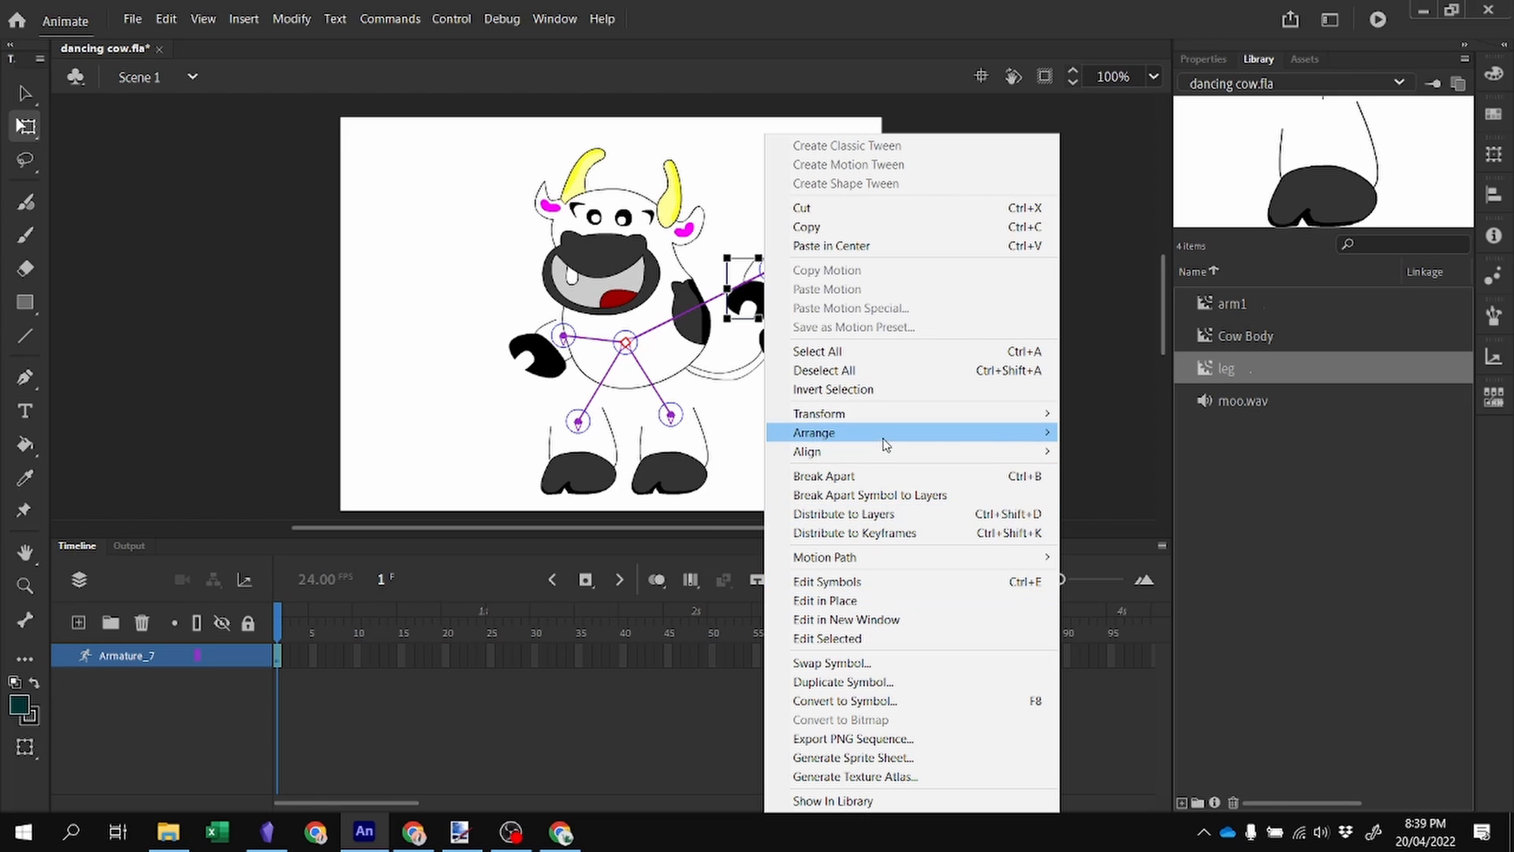
mouse_move(884, 443)
left_click(1157, 436)
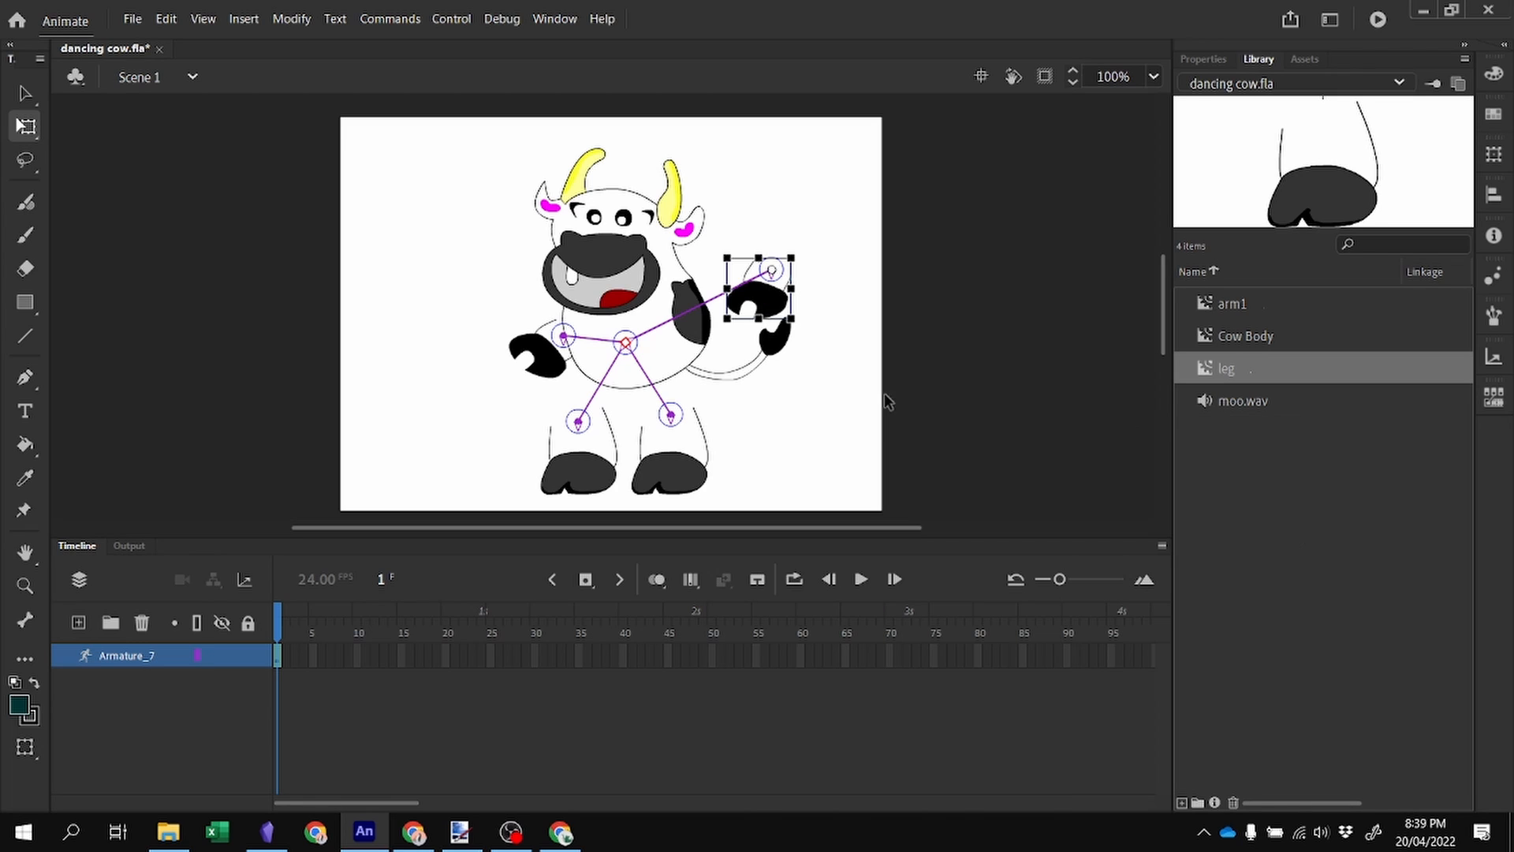
left_click_drag(804, 324, 676, 365)
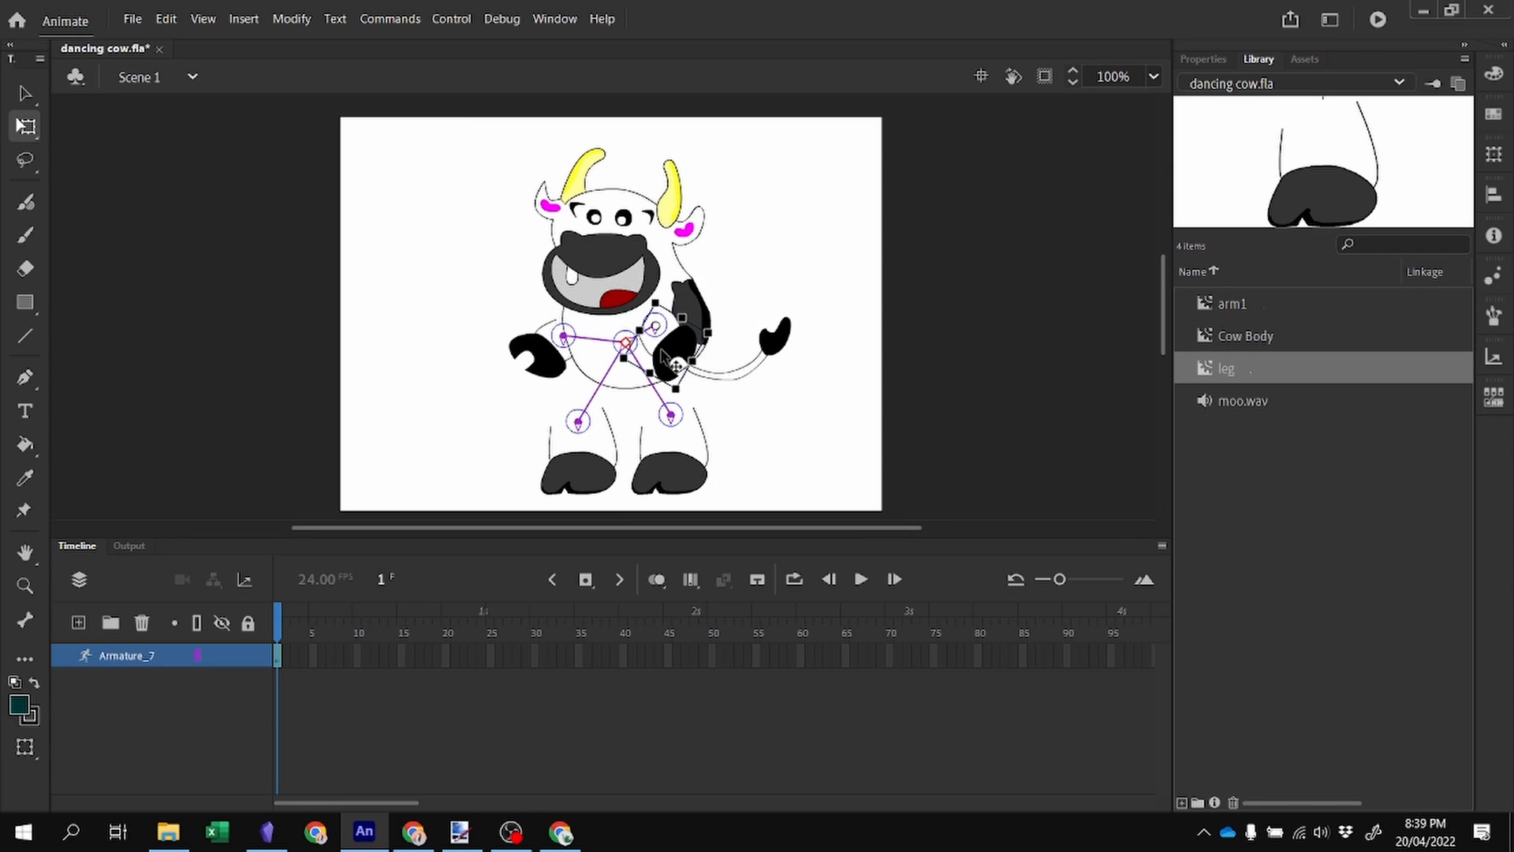
Bring the right leg to the front and move it up under the body.
left_click(677, 494)
right_click(686, 485)
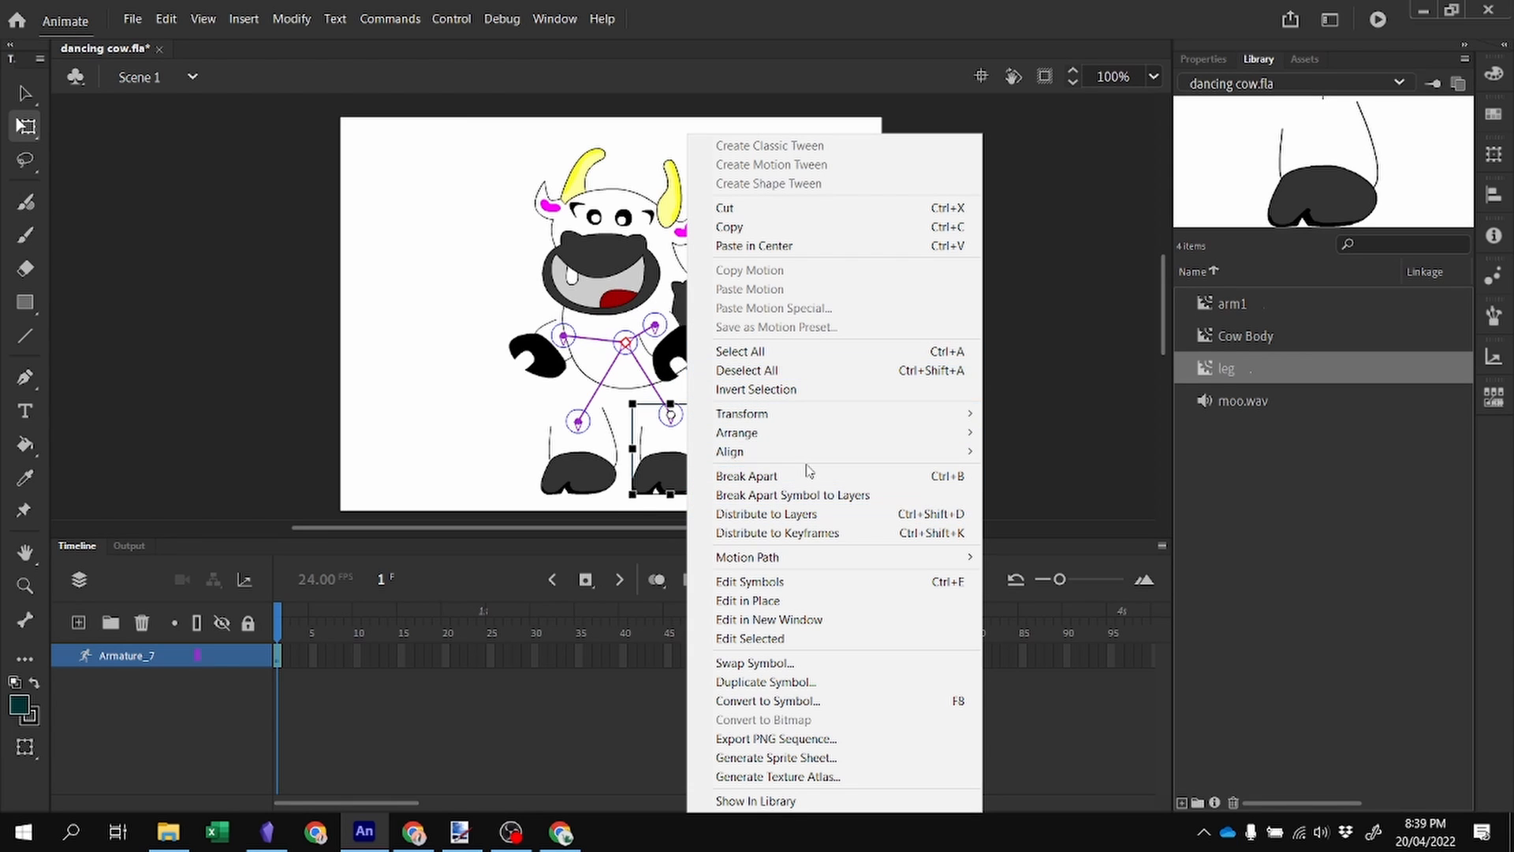
mouse_move(810, 436)
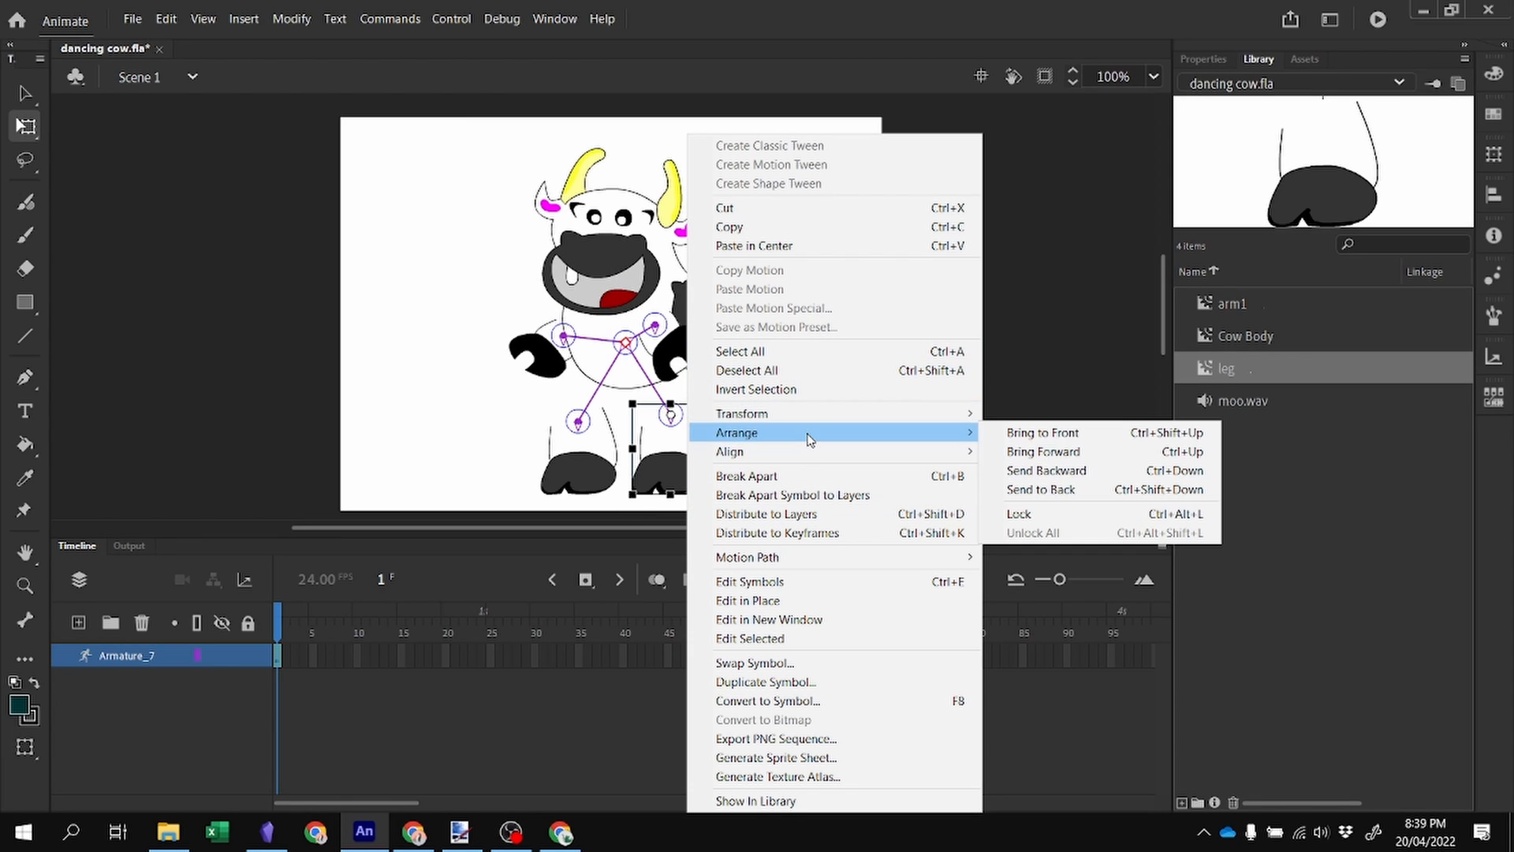
left_click(1059, 438)
left_click_drag(692, 456, 676, 417)
Bring the right arm to the front.
left_click(685, 342)
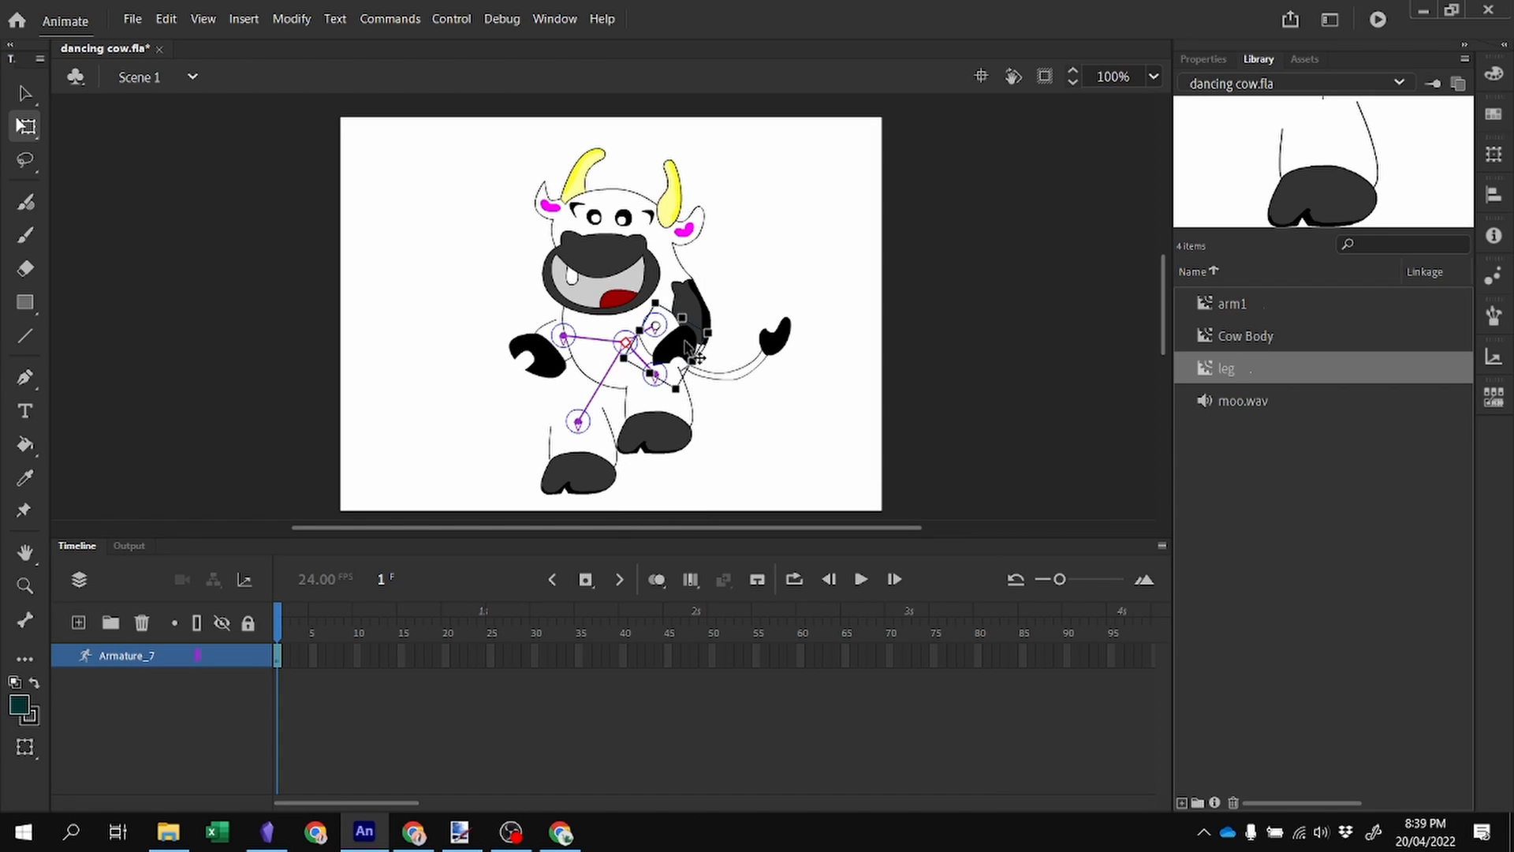
right_click(684, 340)
mouse_move(773, 436)
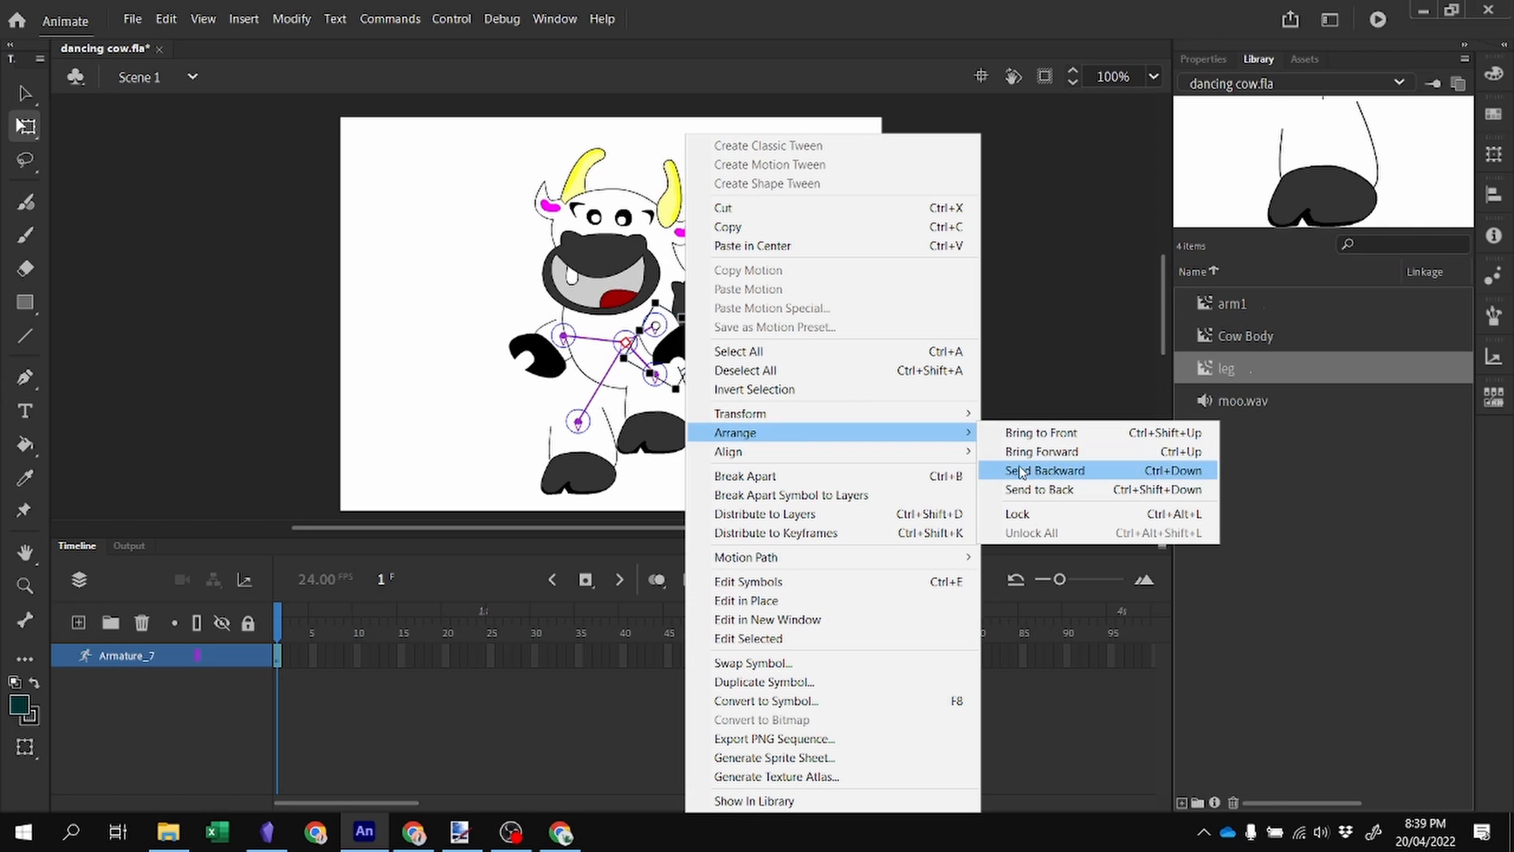
left_click(1041, 432)
Move the left leg up under the body.
left_click(579, 474)
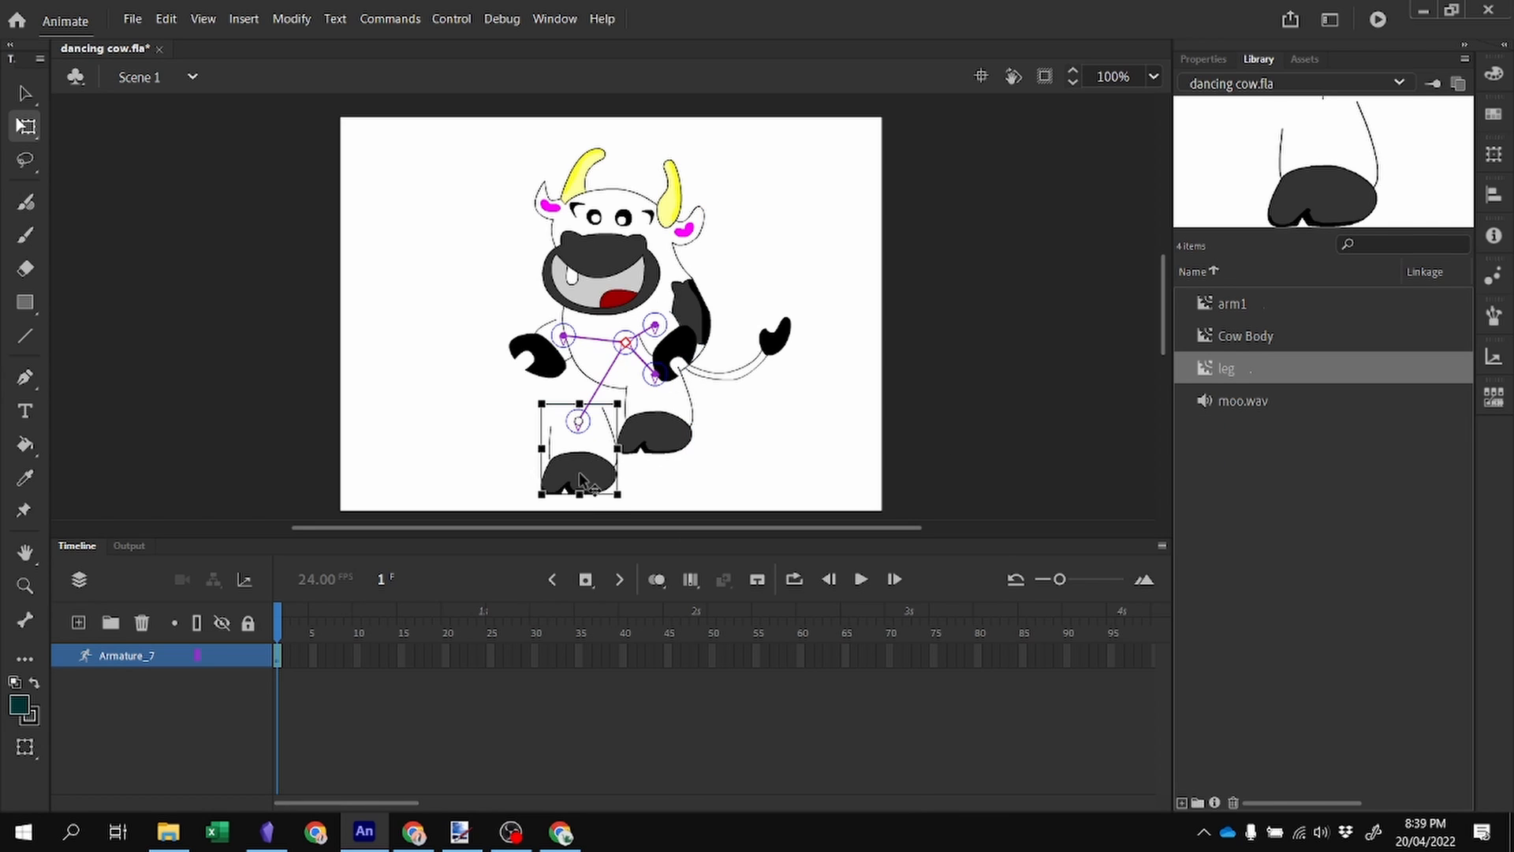
left_click_drag(537, 508, 604, 426)
right_click(605, 425)
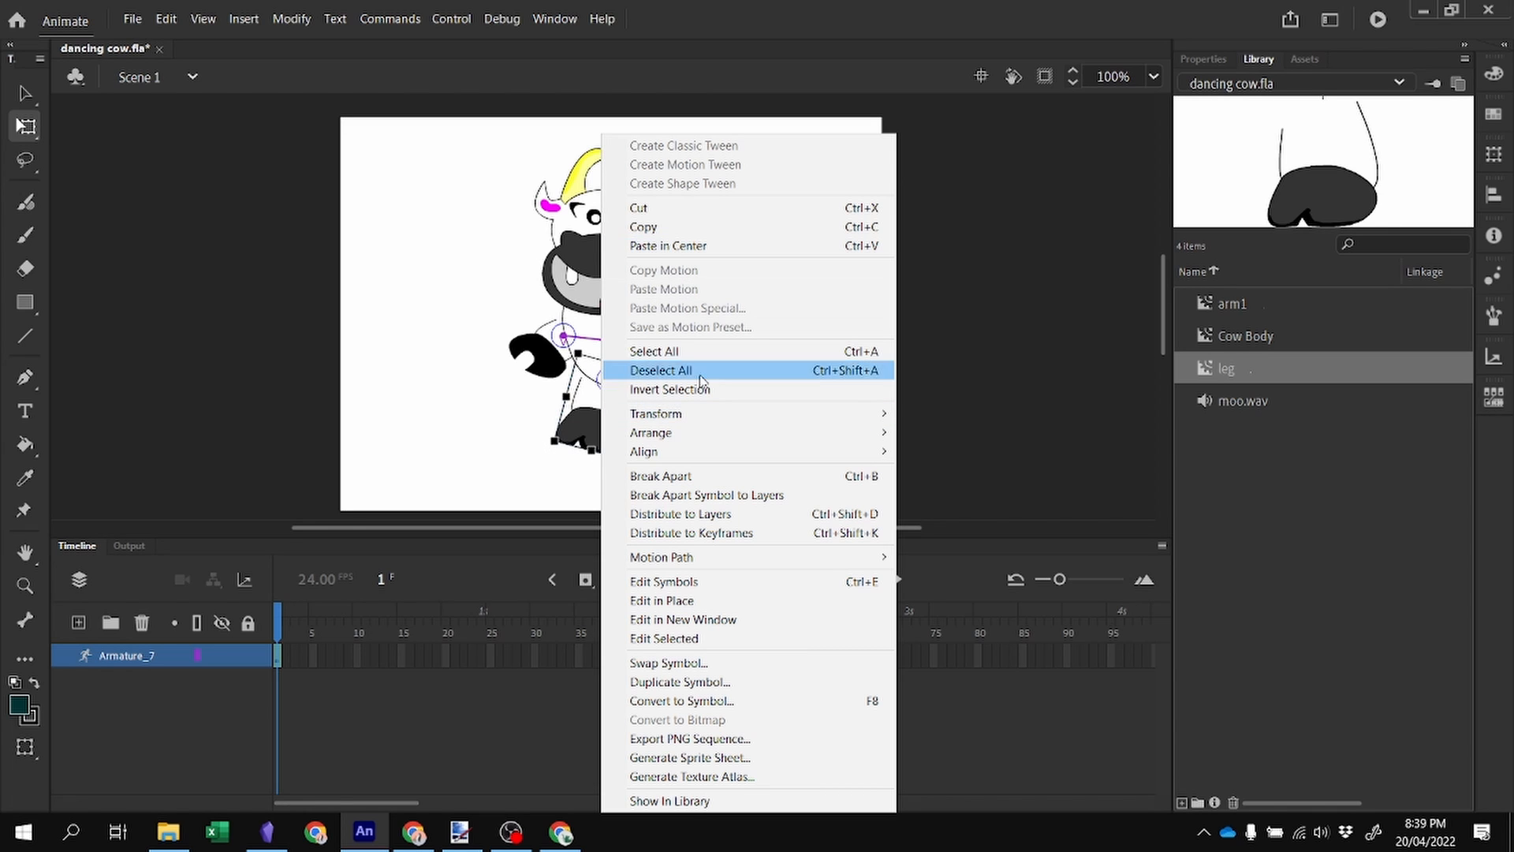
mouse_move(725, 433)
left_click(947, 491)
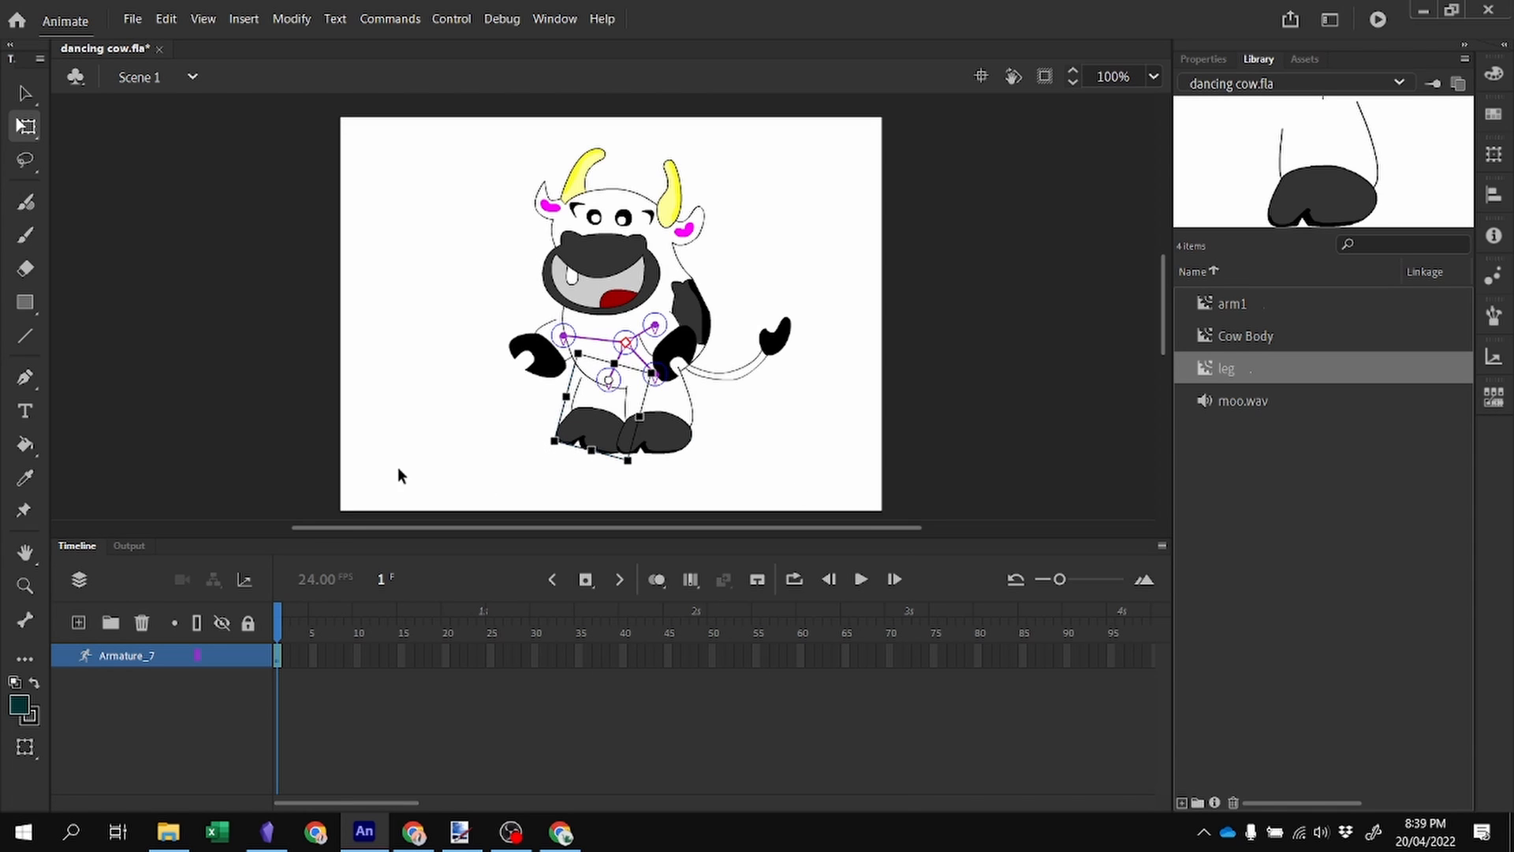
left_click(471, 442)
Nudge the left leg, left arm and right arm slightly into place.
left_click(589, 423)
left_click_drag(598, 420, 607, 410)
left_click(537, 361)
left_click_drag(536, 361, 544, 360)
left_click(831, 434)
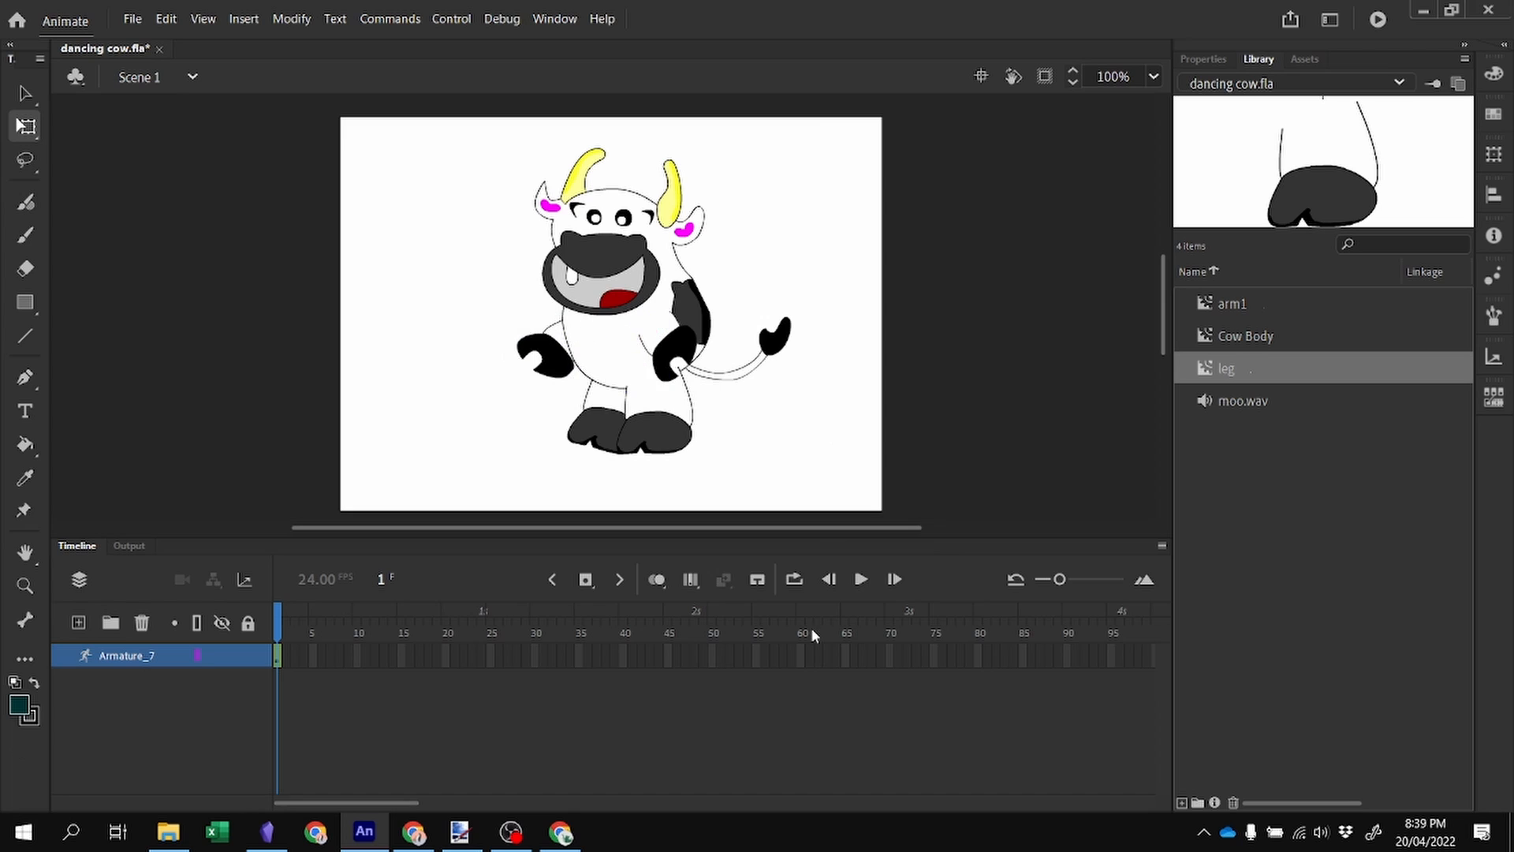
left_click_drag(680, 359, 672, 351)
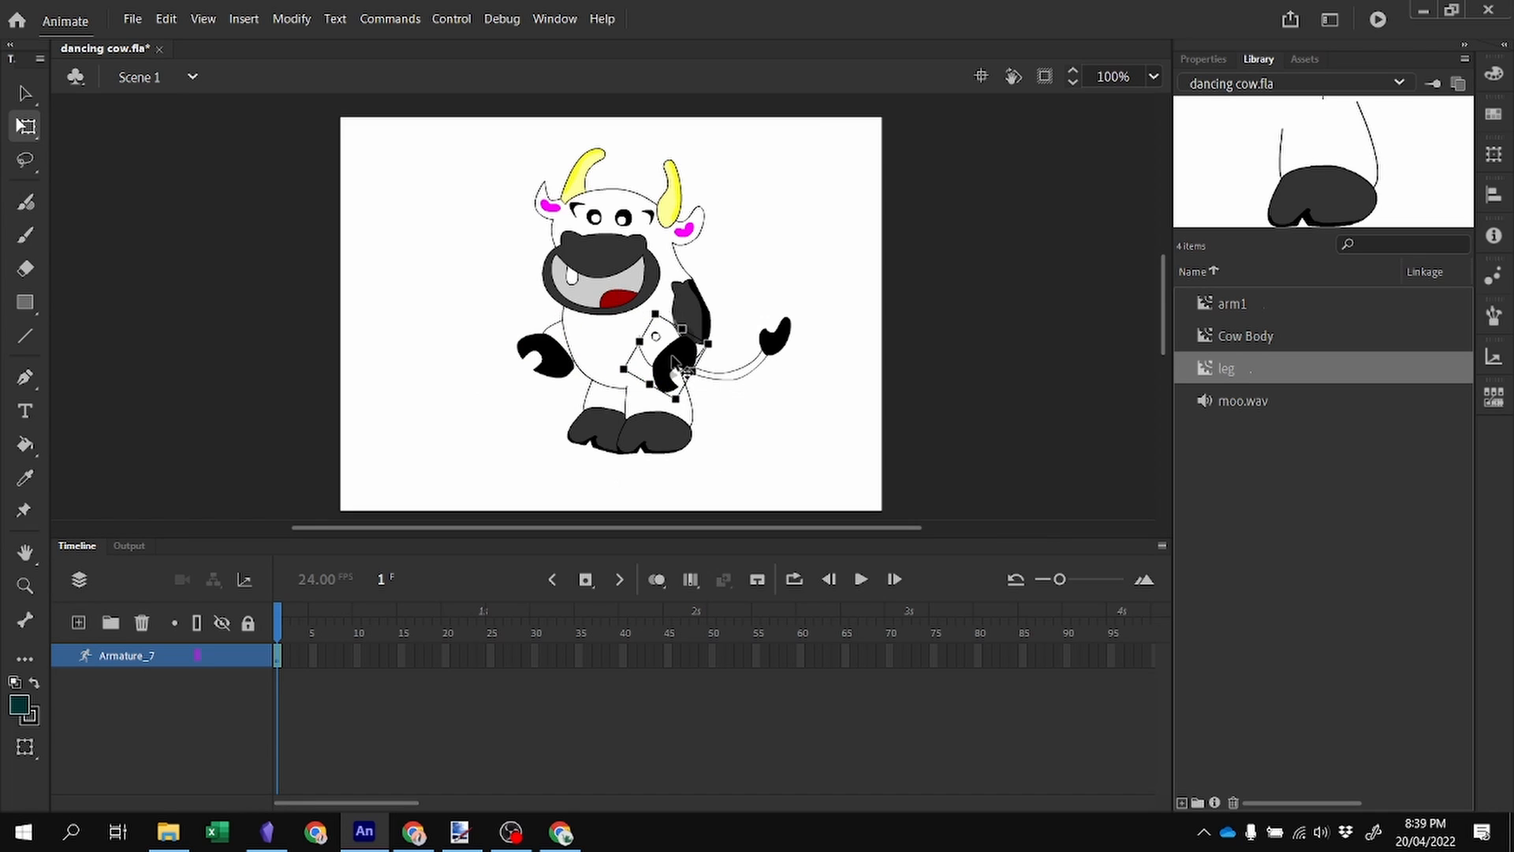
left_click(801, 440)
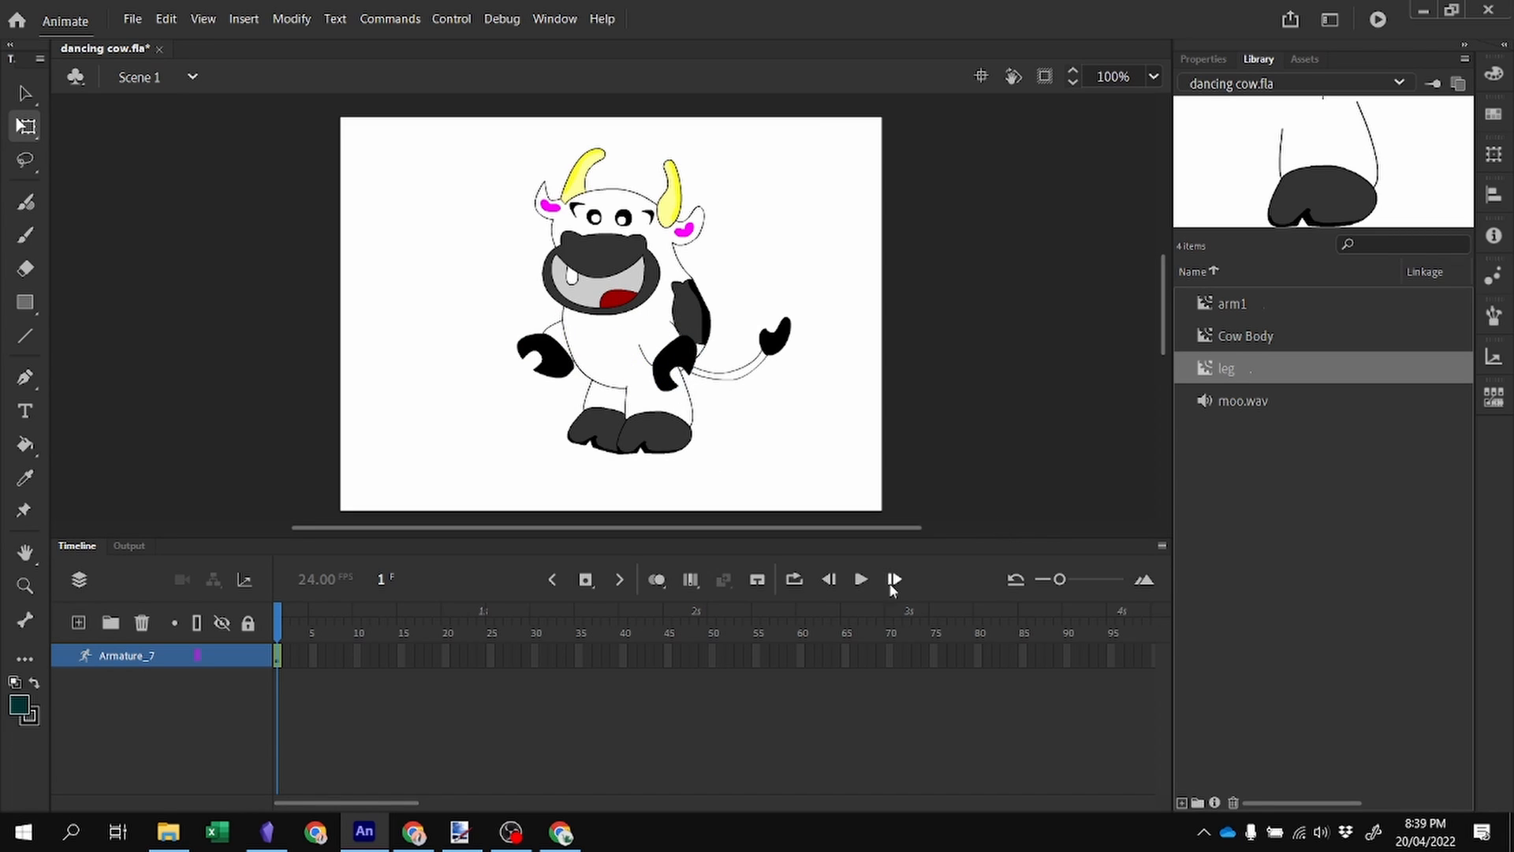
Extend the armature layer by inserting frames up to frame 50.
right_click(715, 659)
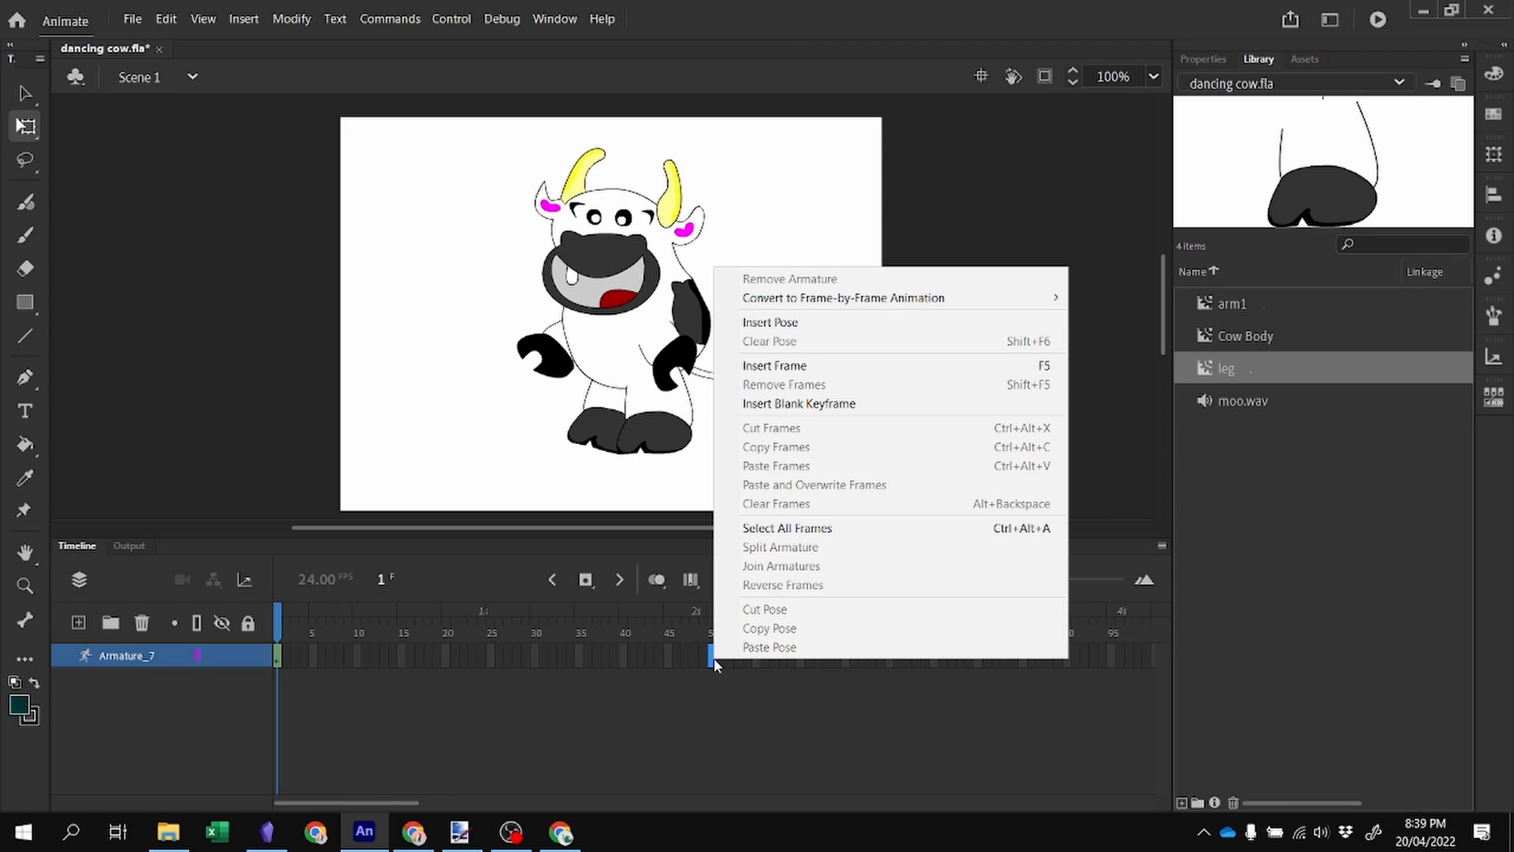
left_click(822, 359)
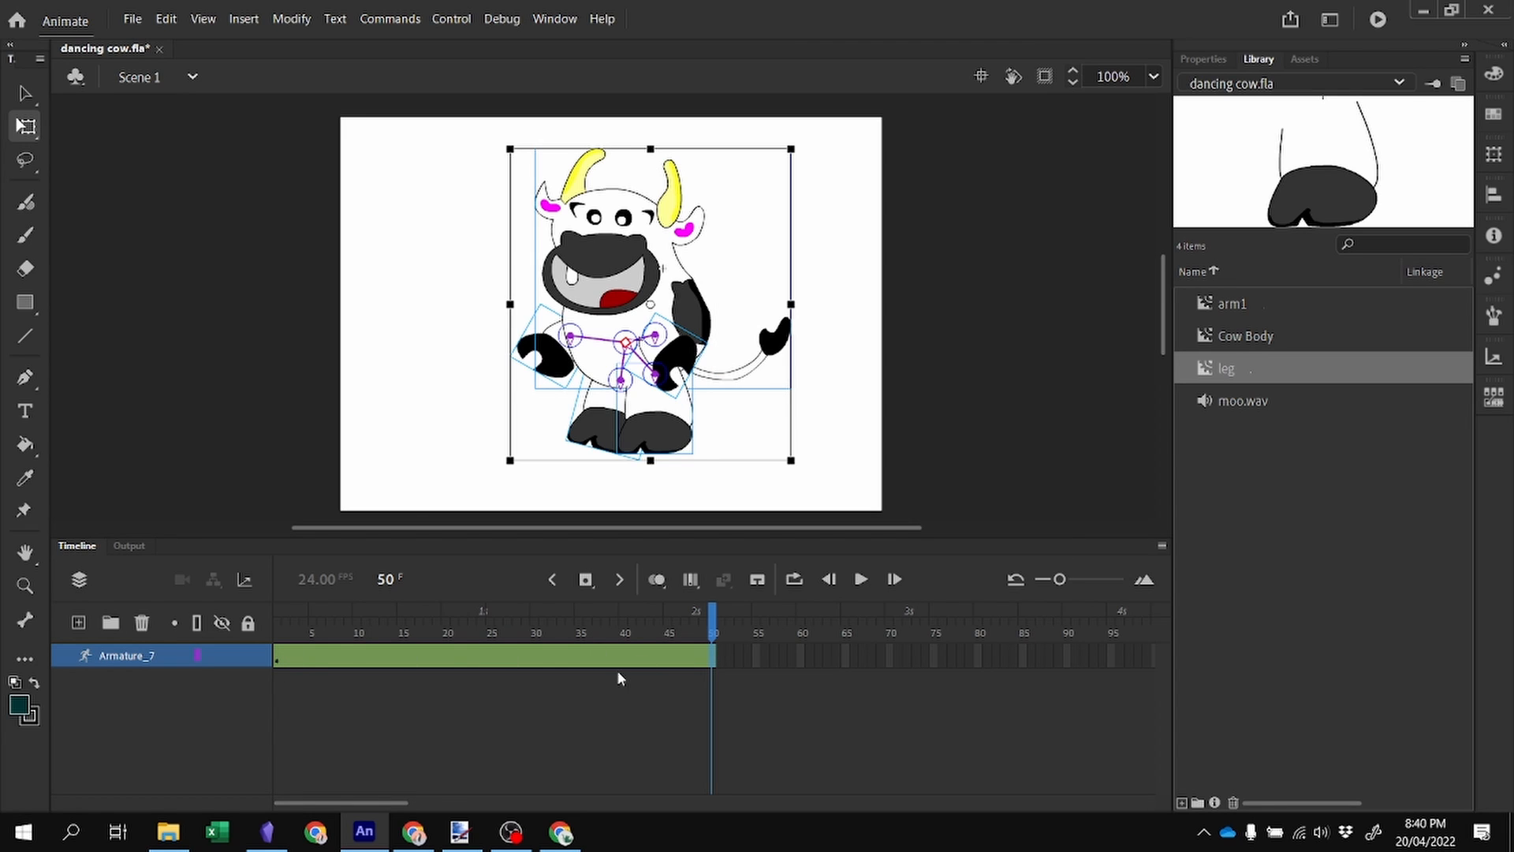
left_click(24, 94)
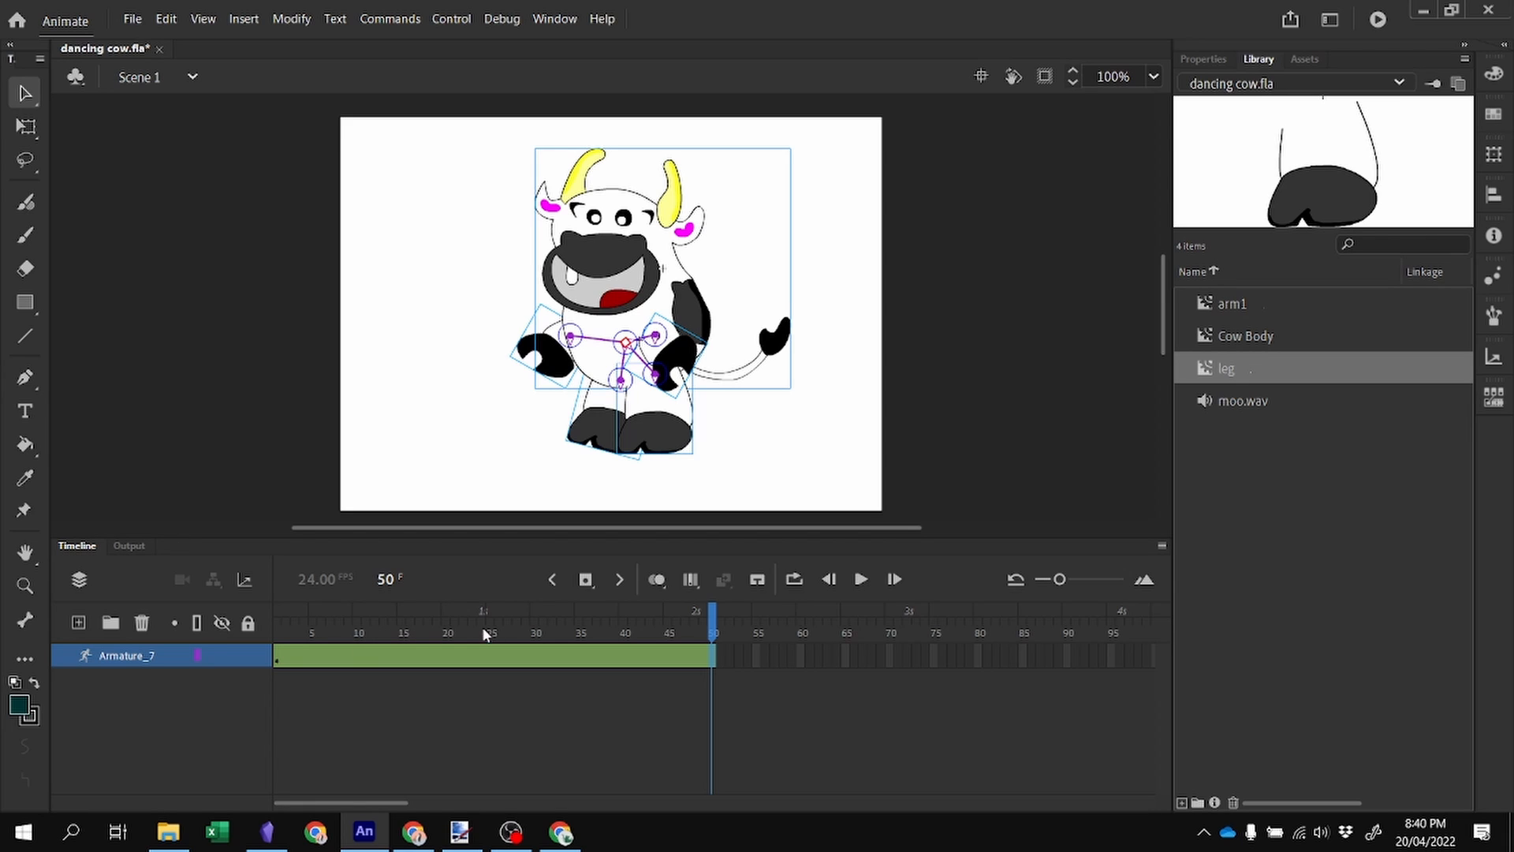
Tilt the cow's body to one side at frame 15 and to the other side at frame 36.
left_click(402, 627)
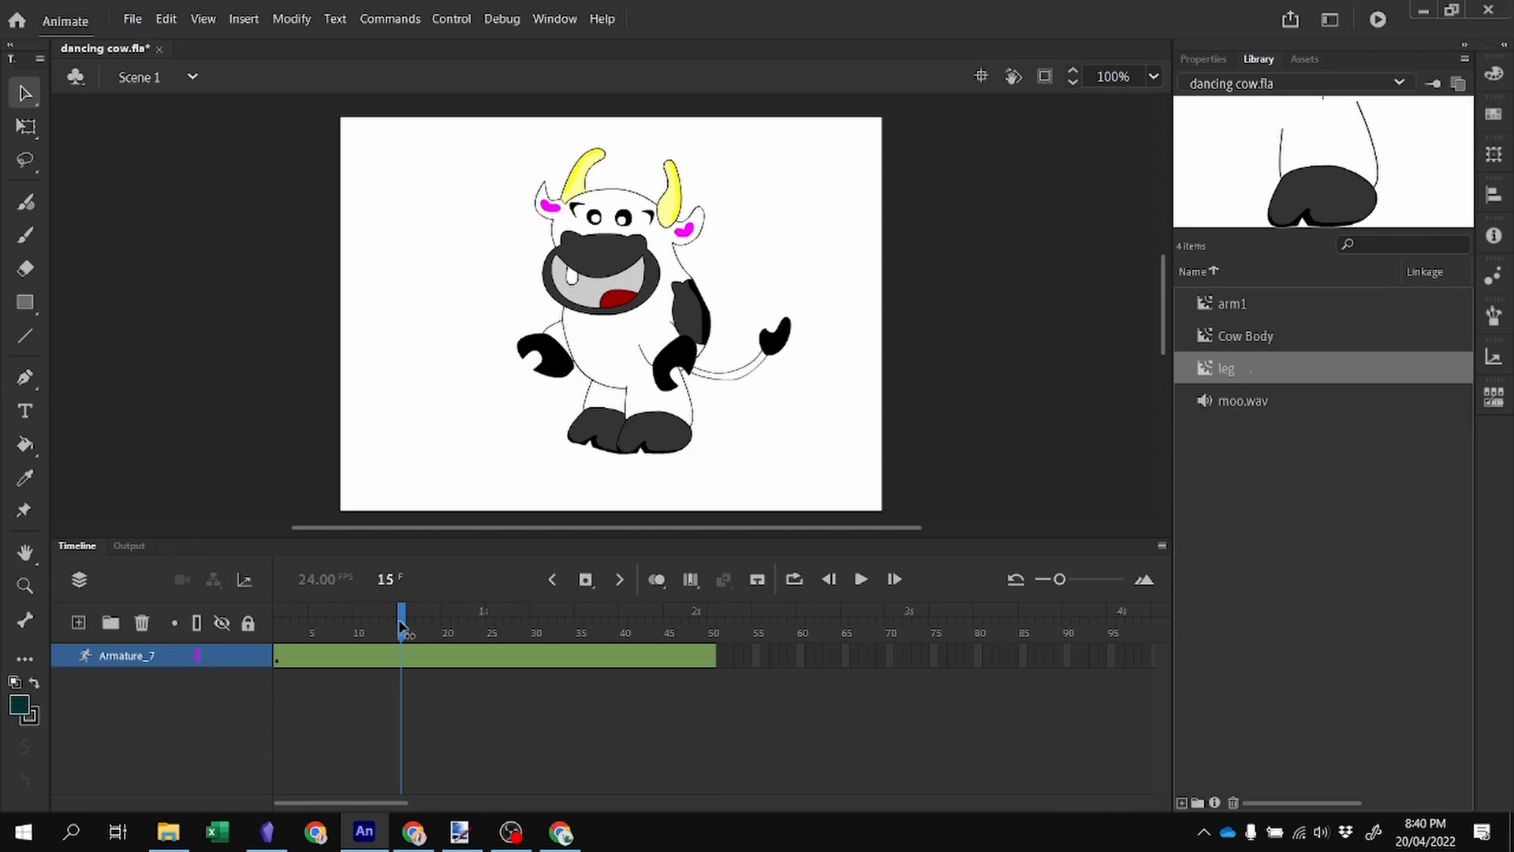
left_click(597, 245)
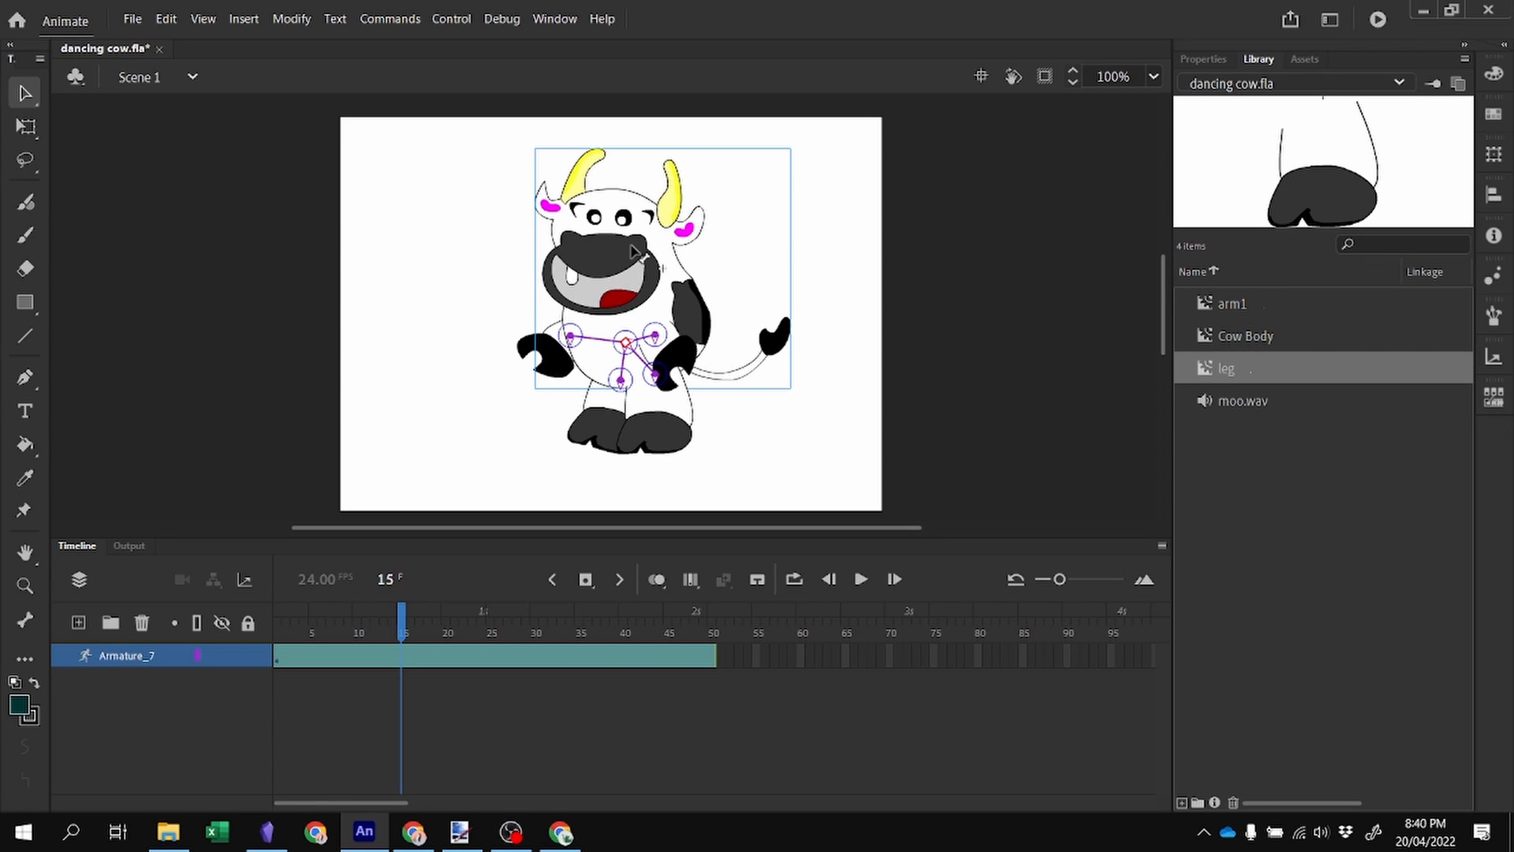
left_click_drag(632, 246, 640, 258)
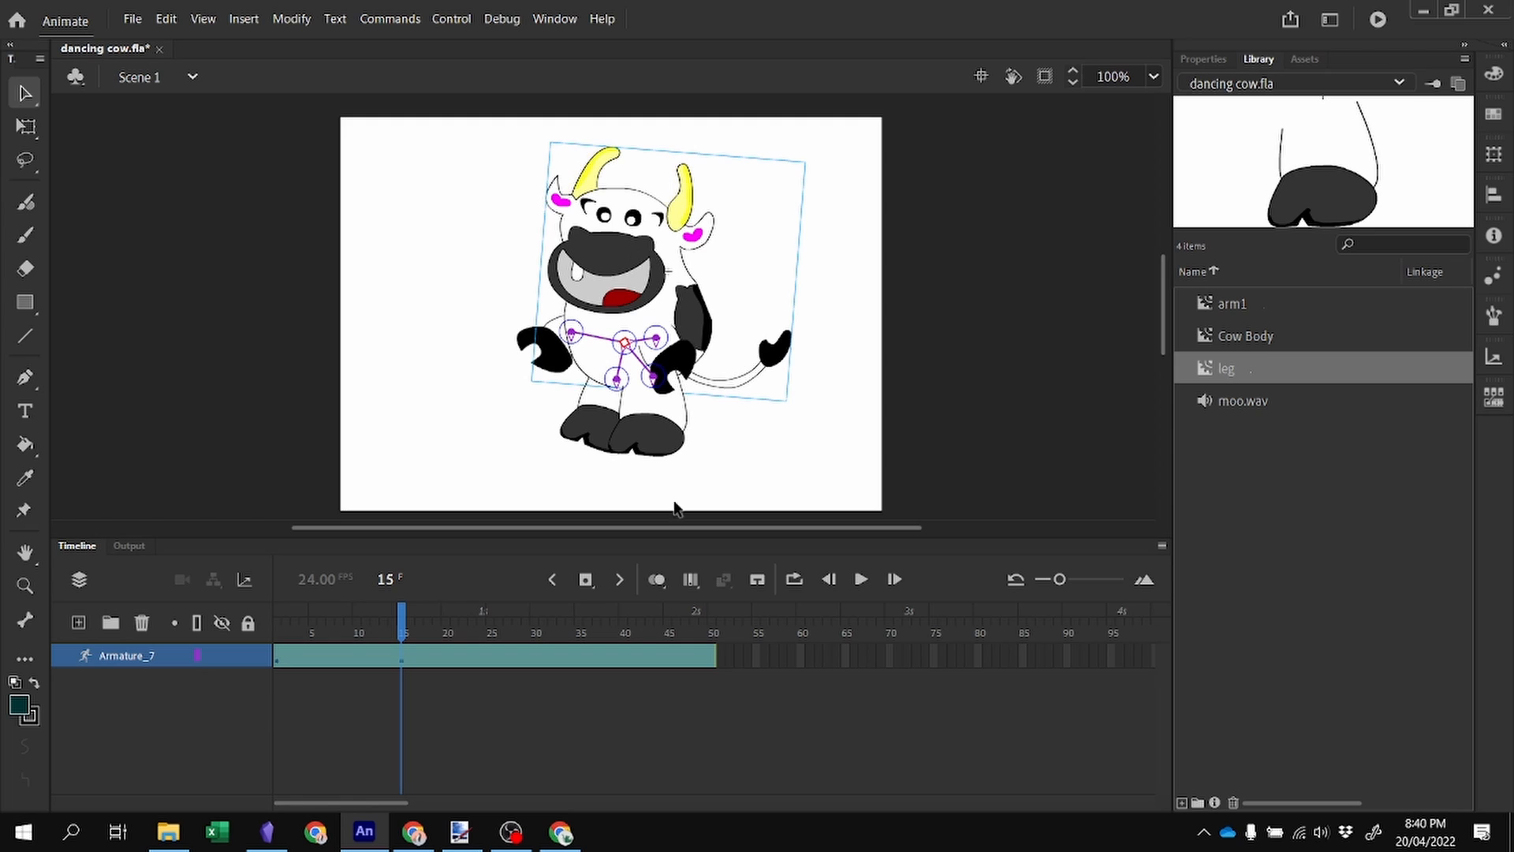
left_click(588, 631)
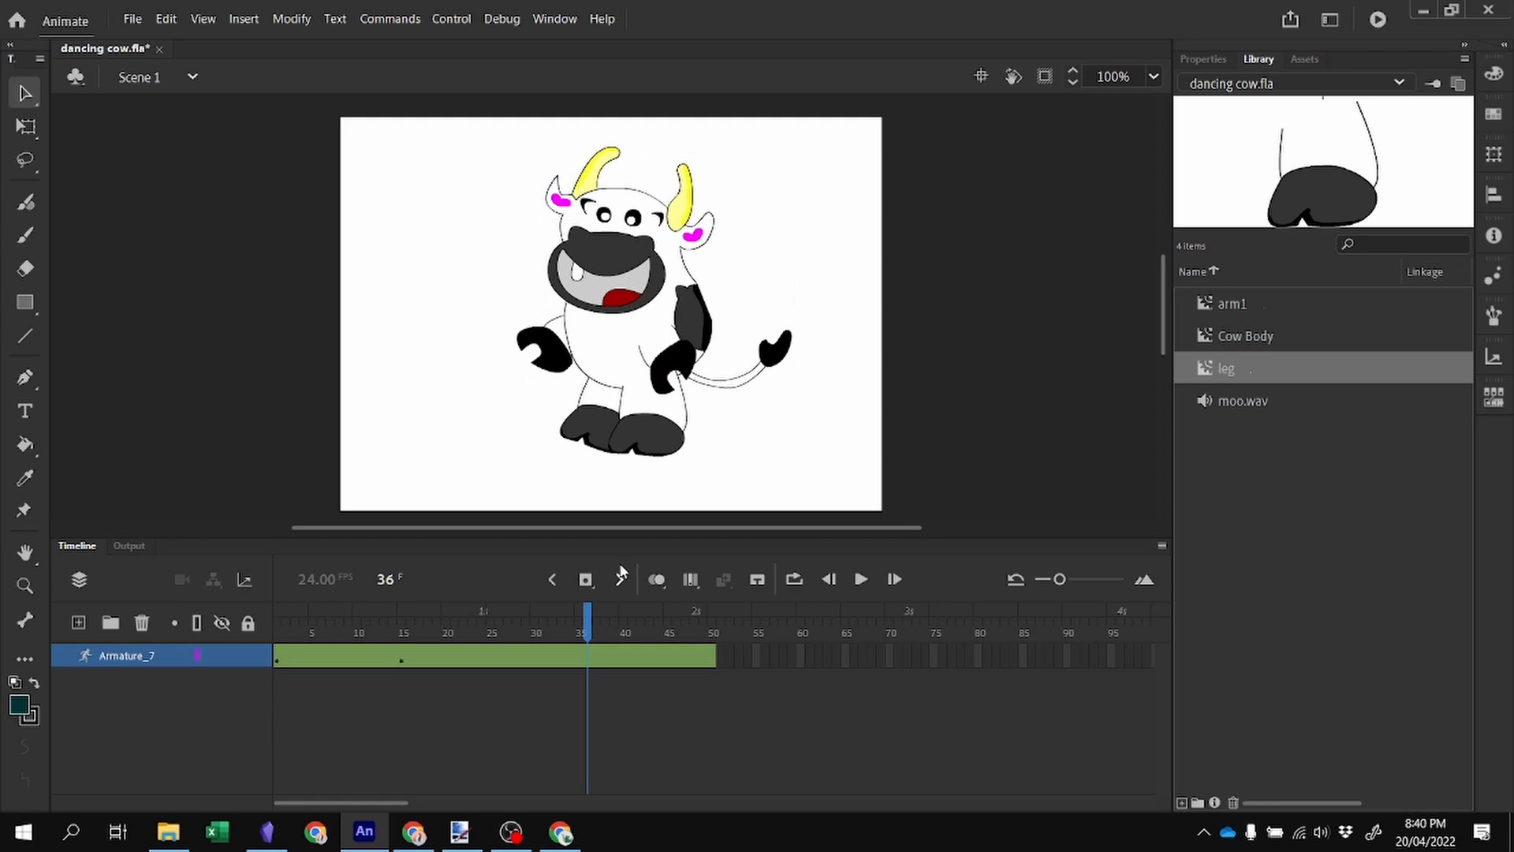
left_click_drag(597, 197, 586, 207)
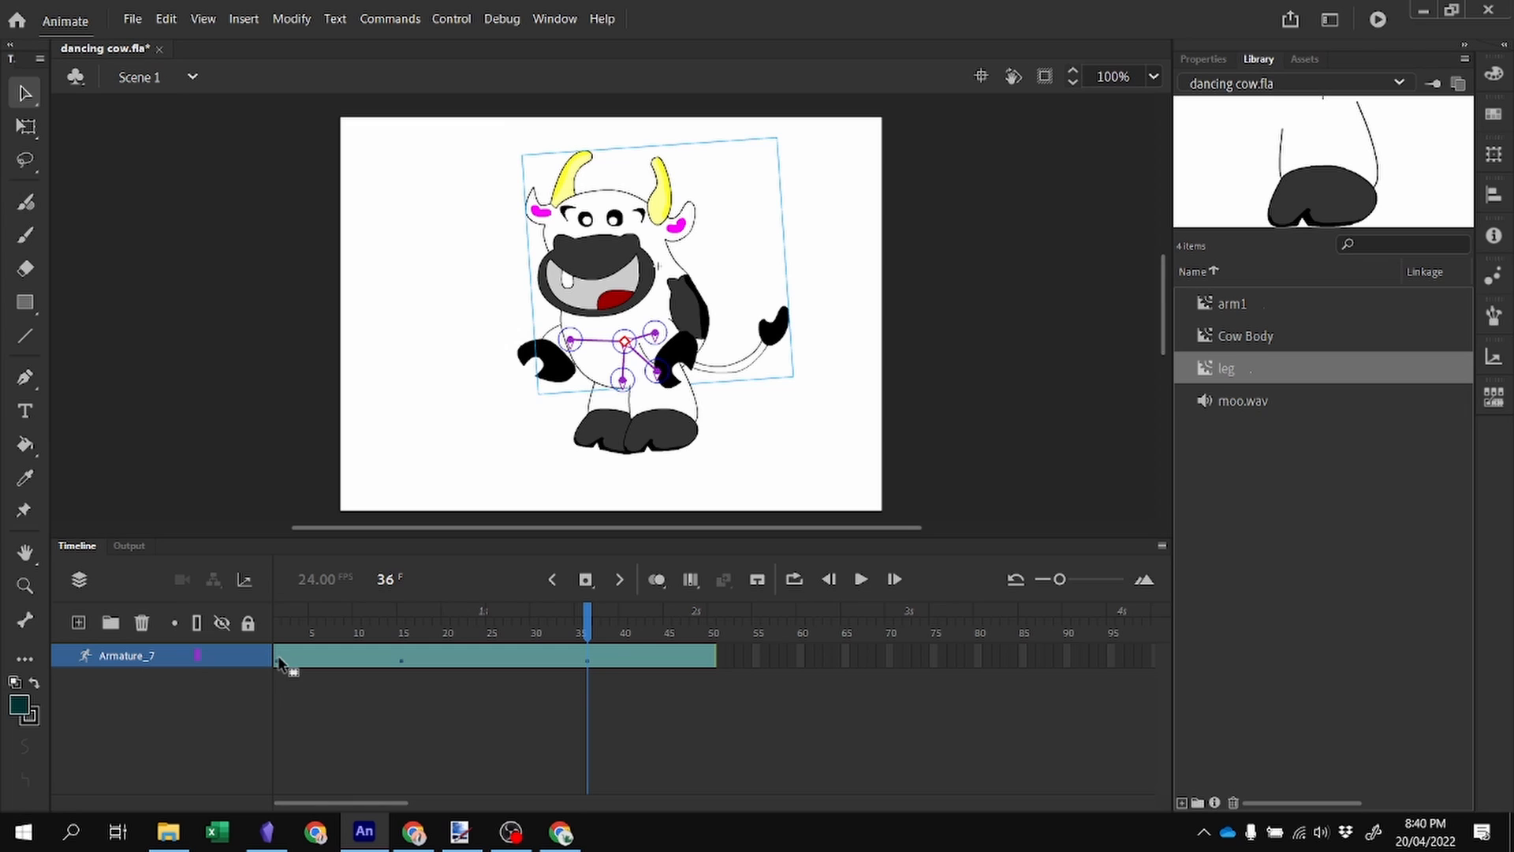
Copy the pose from frame 1 and paste it at frame 50 so the animation loops.
left_click(280, 661)
right_click(282, 662)
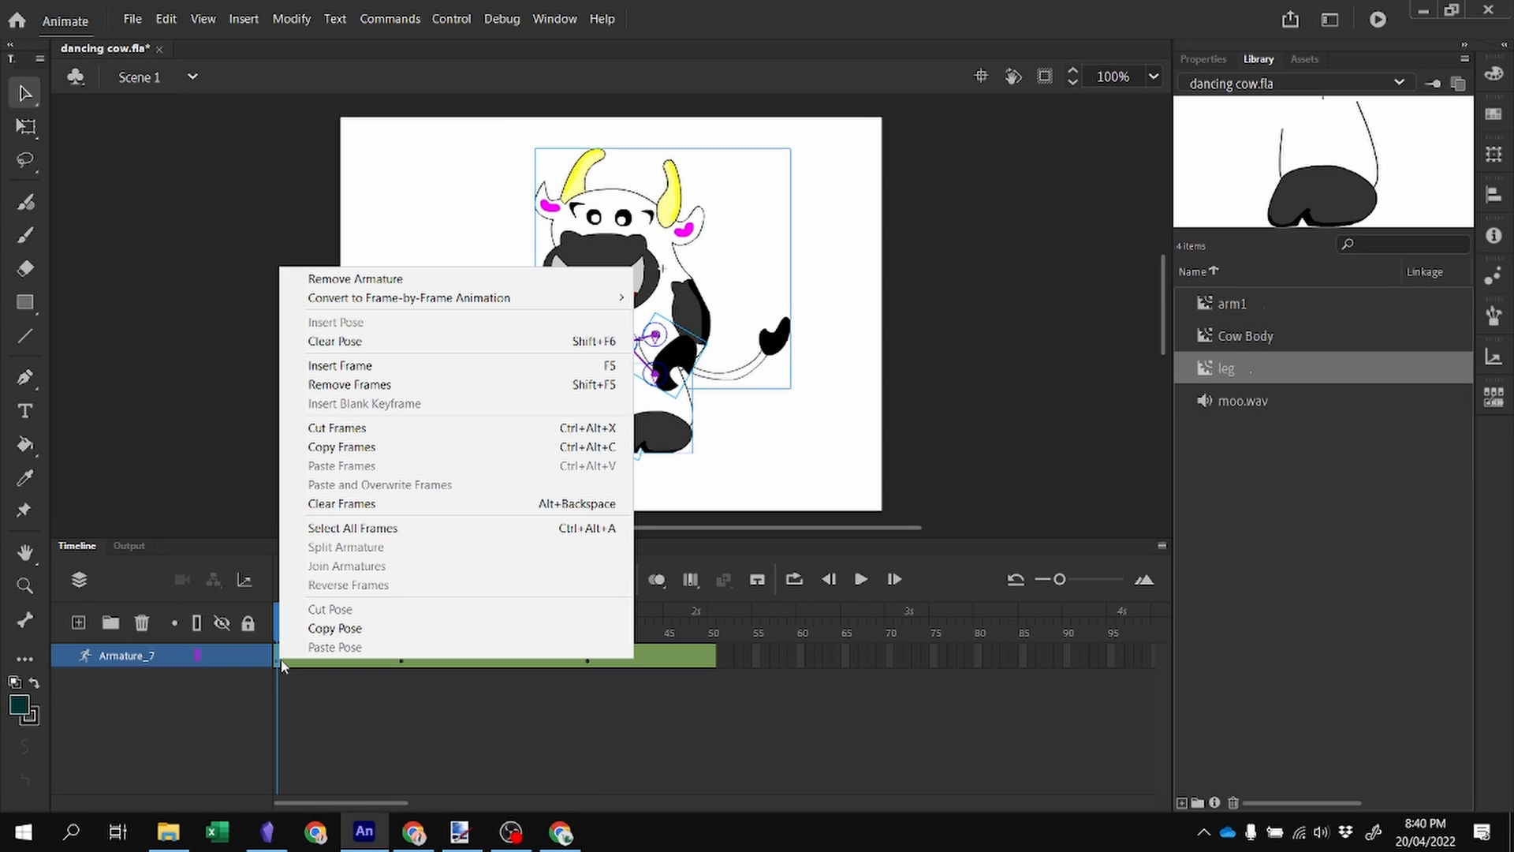
left_click(334, 628)
left_click(712, 661)
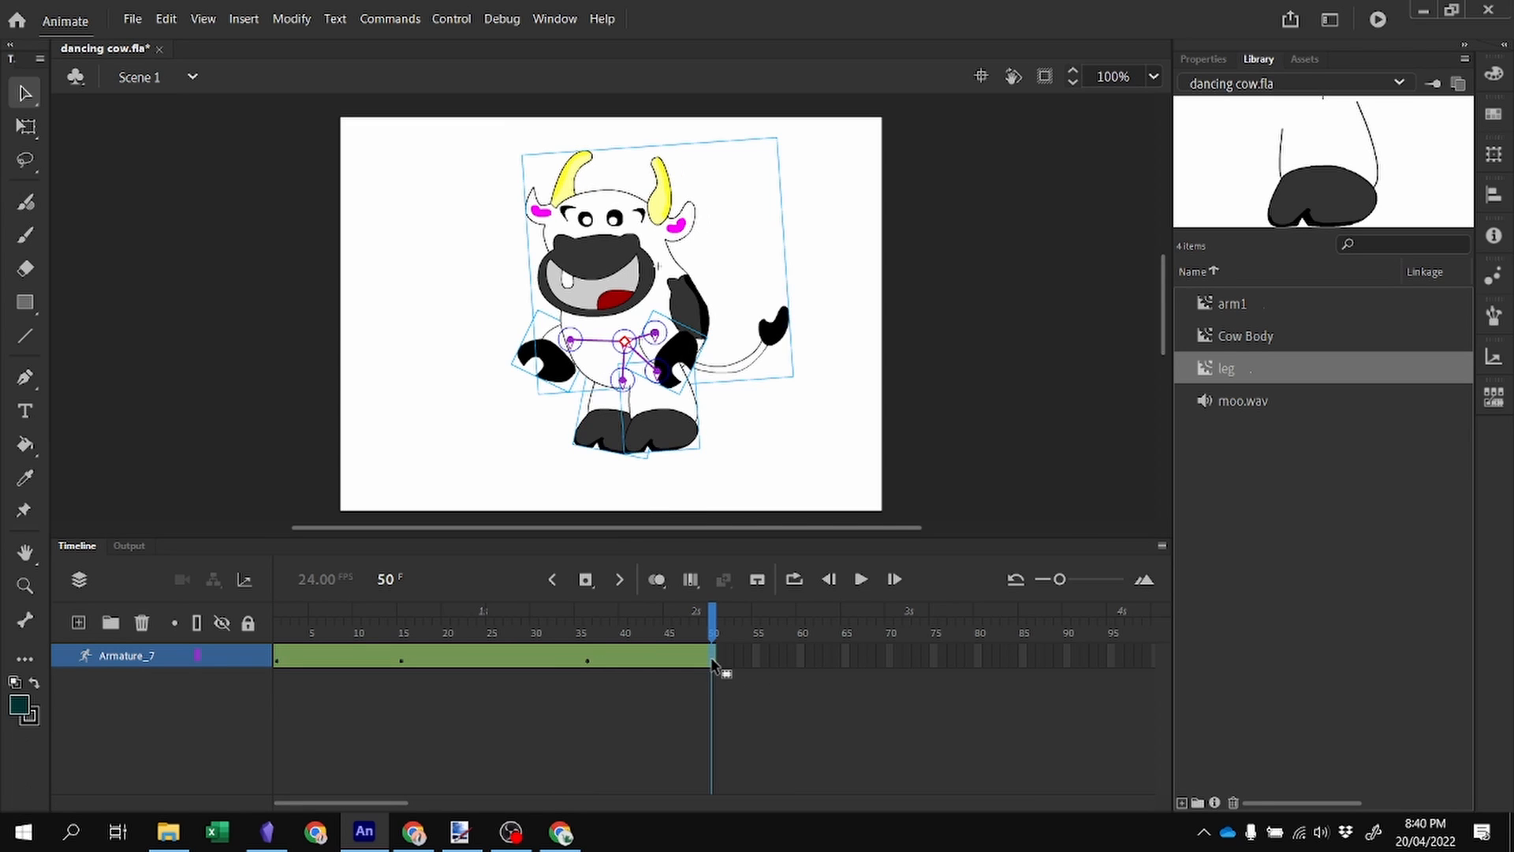
right_click(711, 658)
left_click(765, 646)
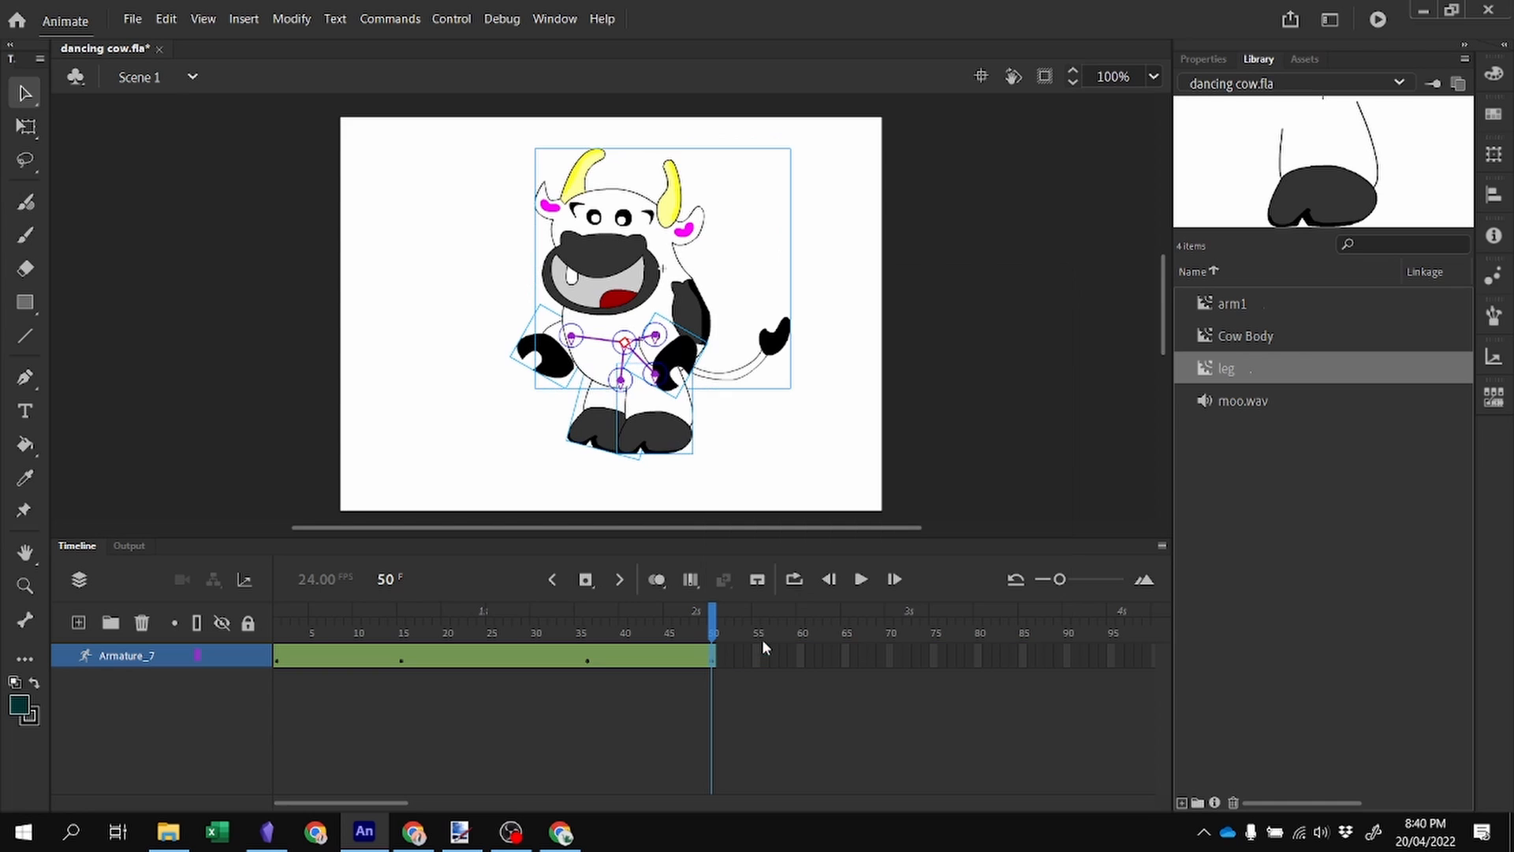
At frame 15, shift the right leg slightly and kick the left leg outward.
left_click_drag(715, 623, 277, 610)
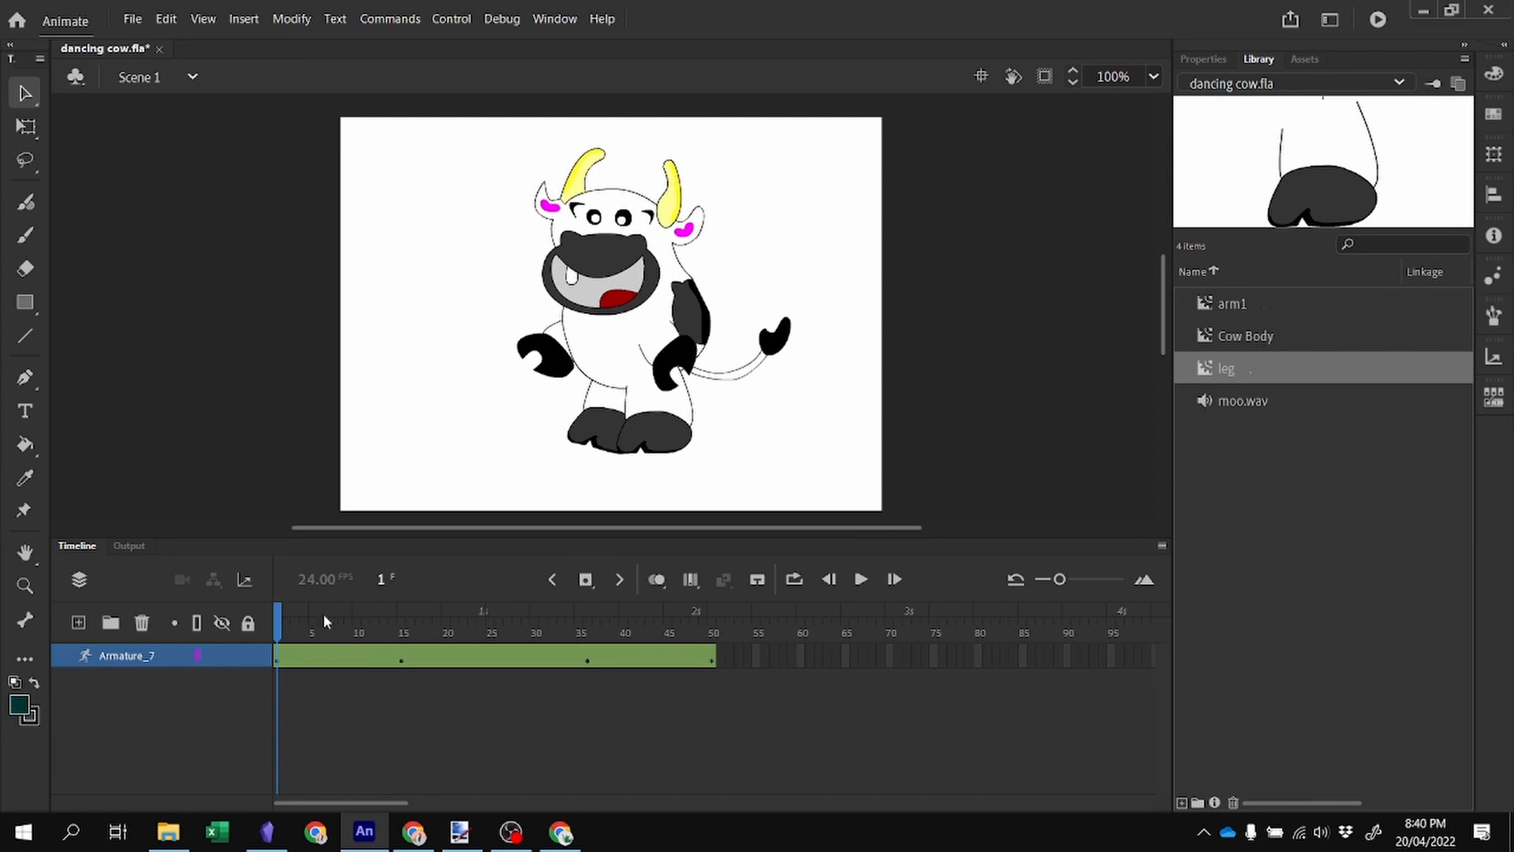
left_click_drag(282, 617, 403, 612)
left_click(678, 447)
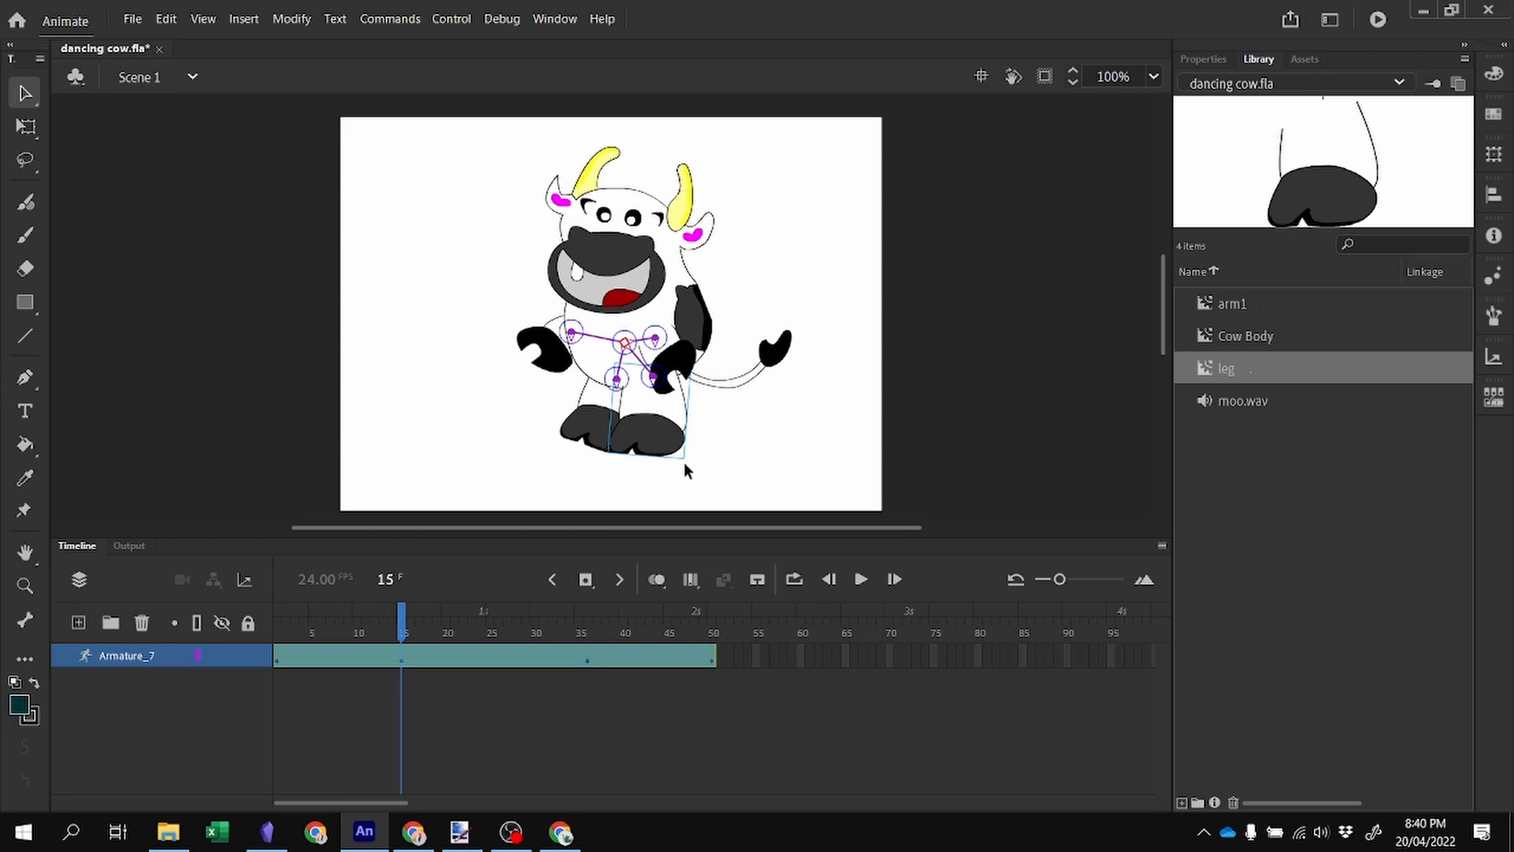
left_click_drag(673, 447, 687, 448)
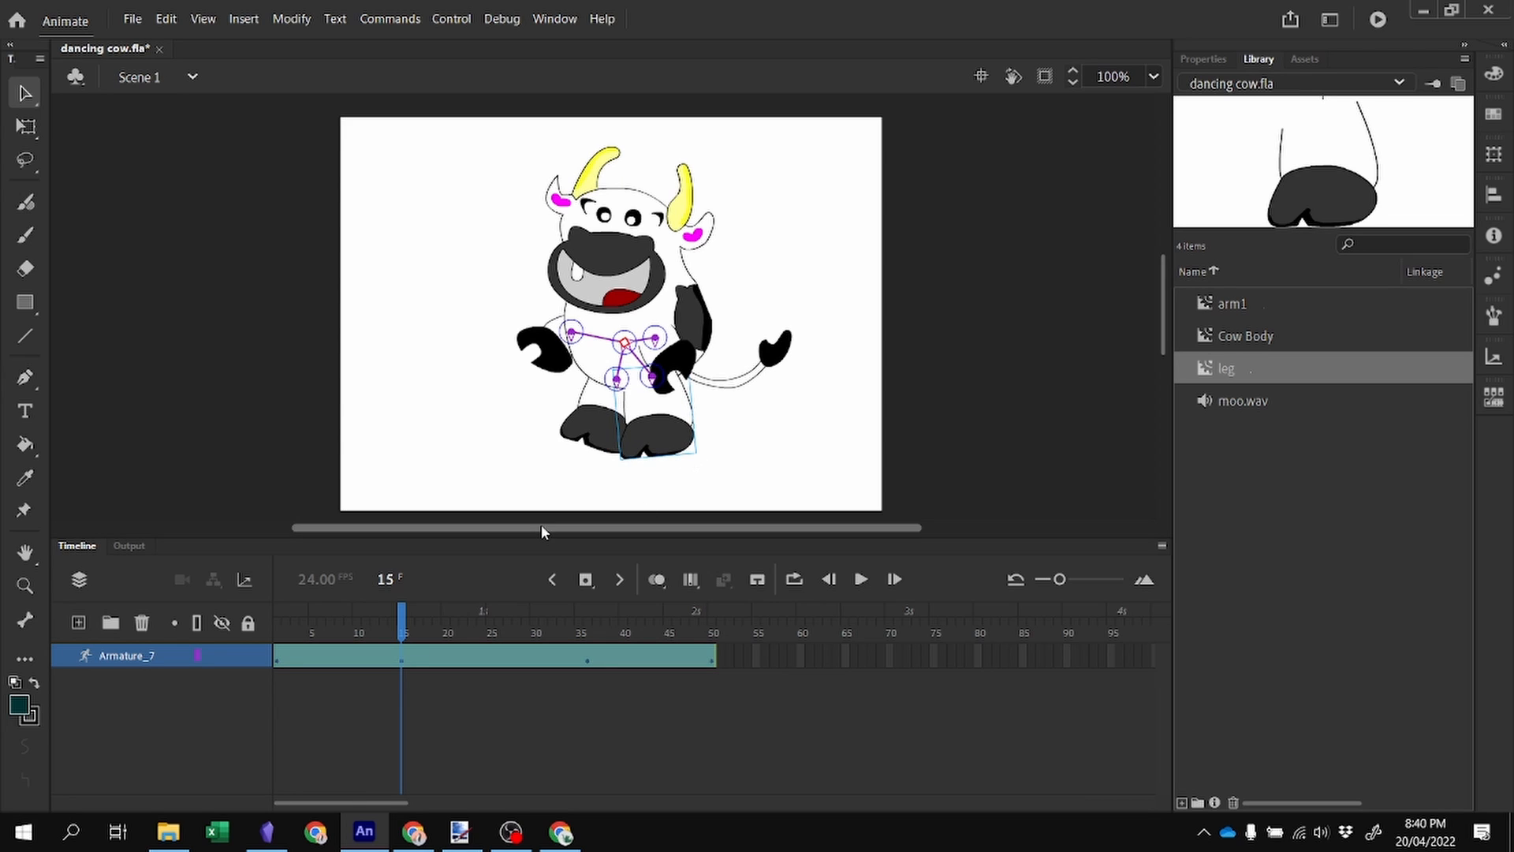
left_click_drag(564, 438, 541, 427)
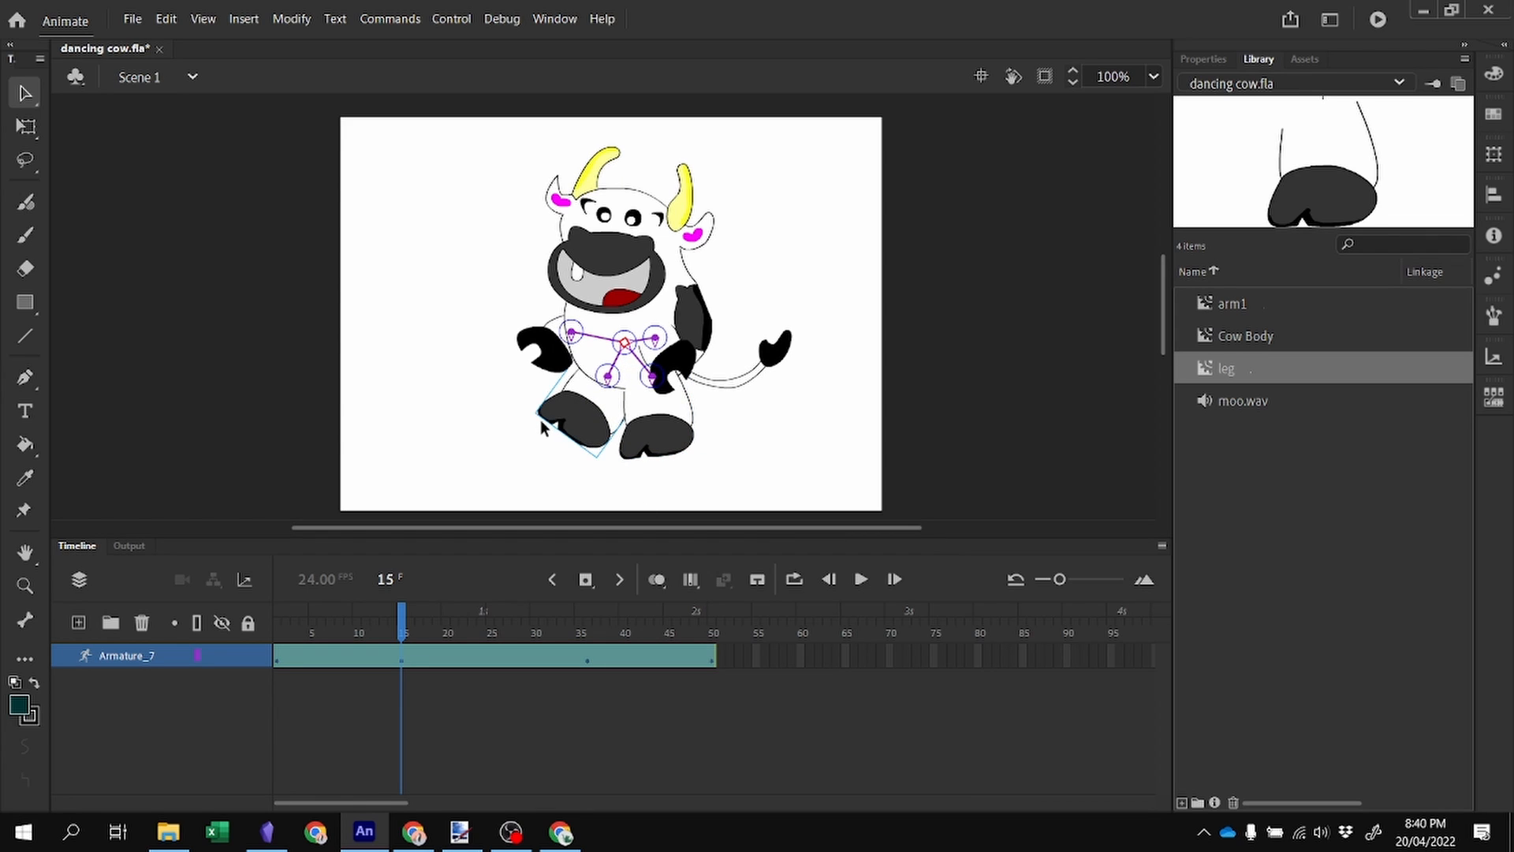
At frame 36, lift the right leg up and outward from under the body.
left_click_drag(410, 622, 588, 623)
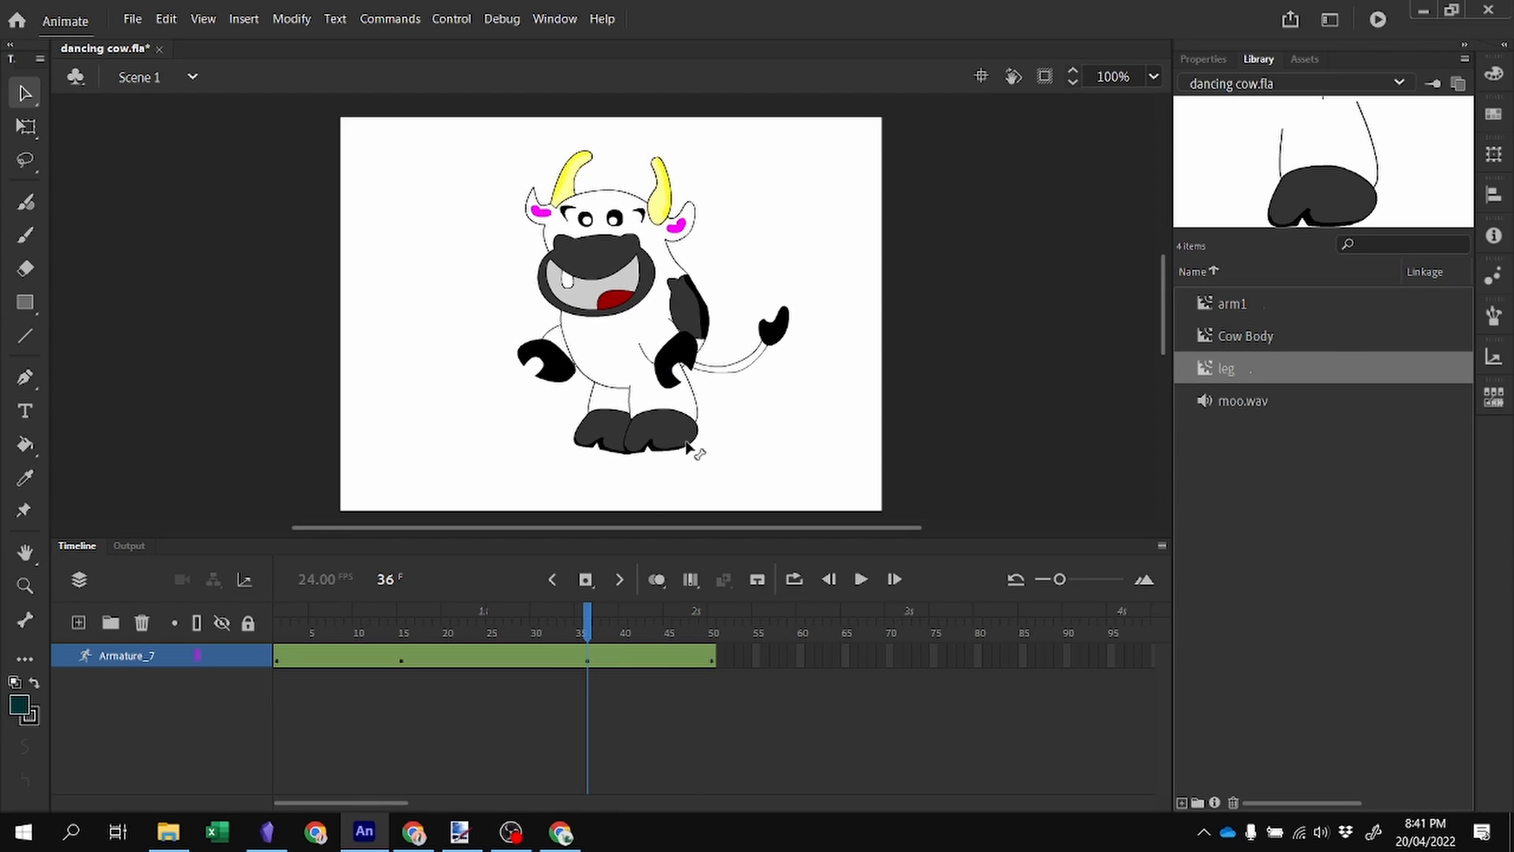
mouse_move(690, 450)
left_mouse_down()
mouse_move(726, 440)
mouse_move(714, 444)
left_mouse_up()
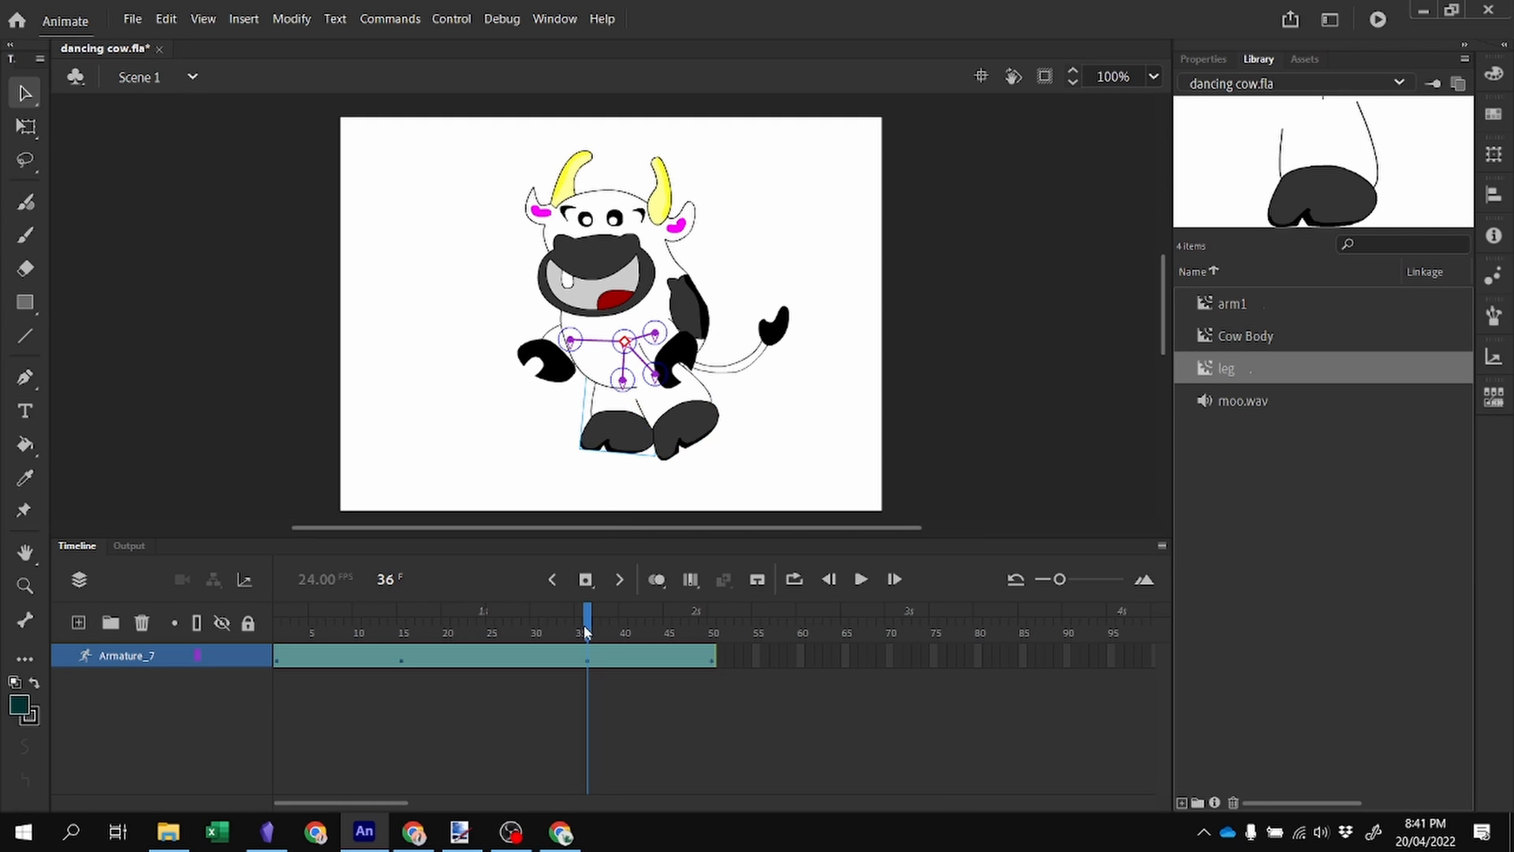
mouse_move(585, 631)
left_mouse_down()
mouse_move(561, 631)
mouse_move(726, 623)
mouse_move(588, 627)
left_mouse_up()
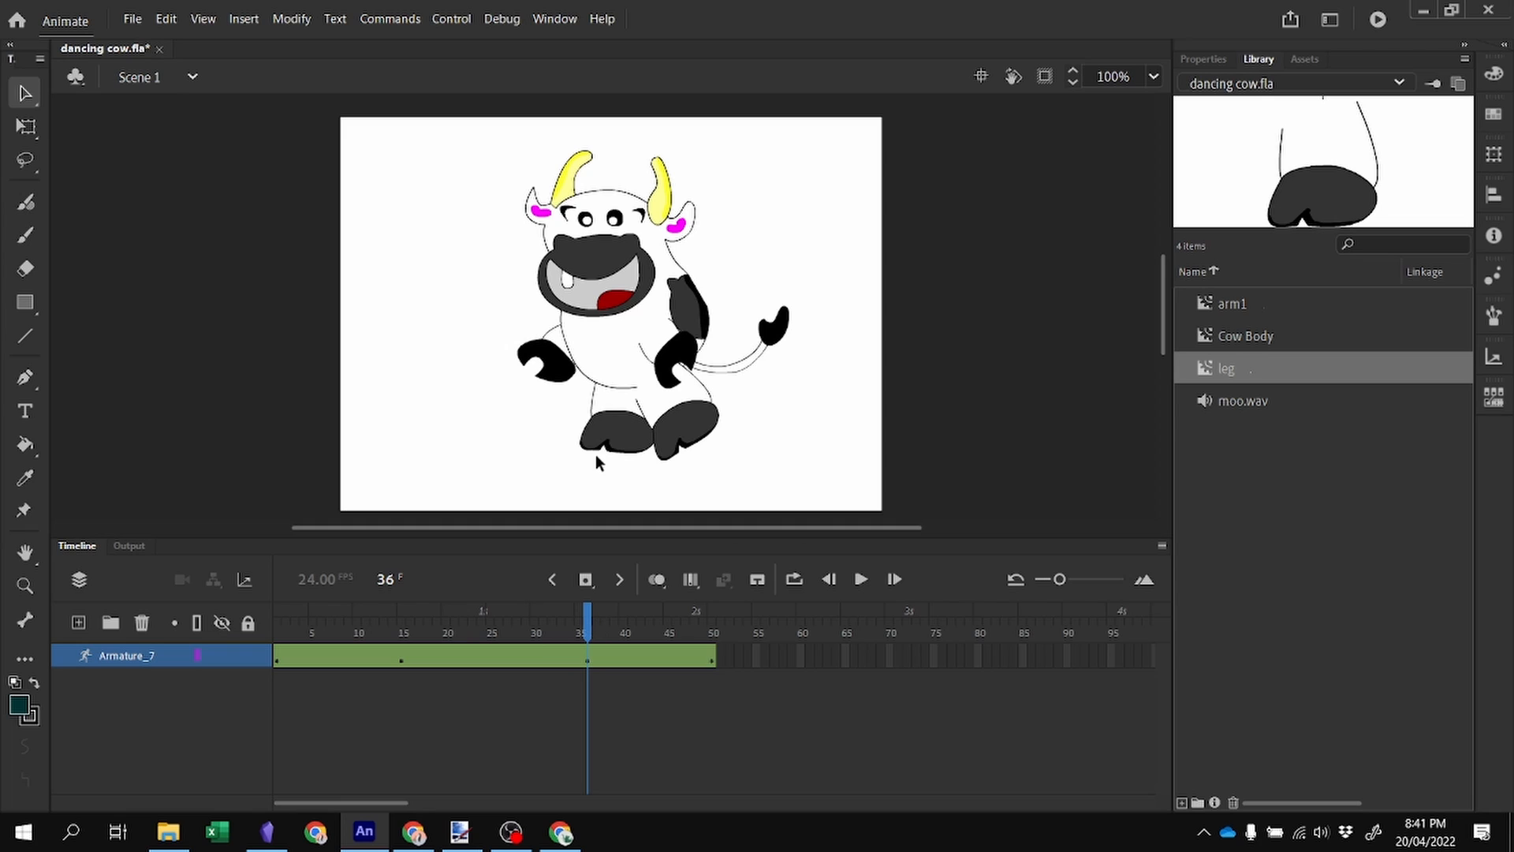
left_click(597, 450)
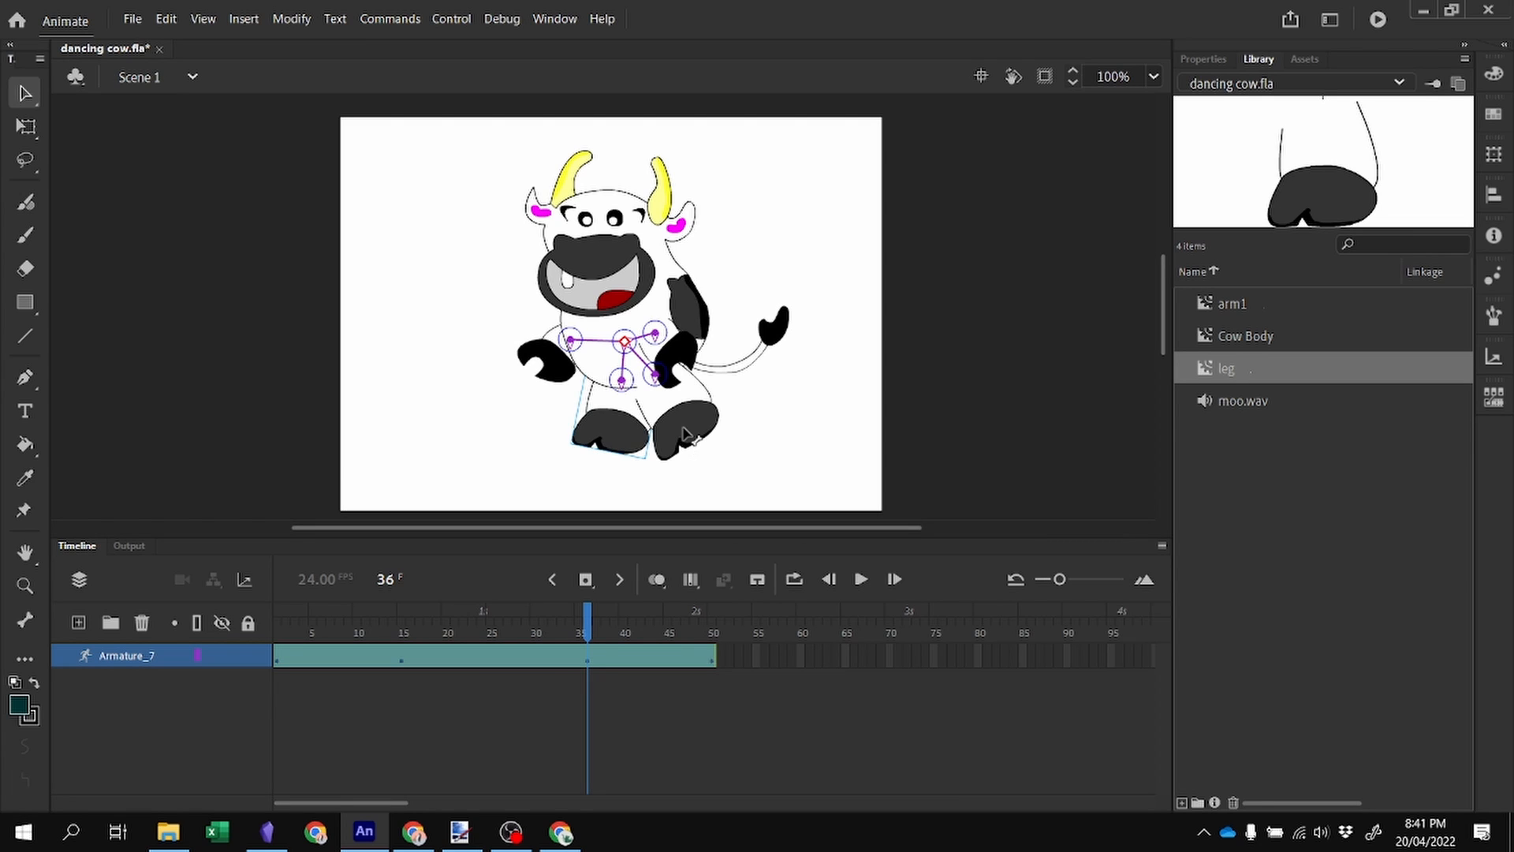
mouse_move(684, 434)
left_mouse_down()
mouse_move(704, 422)
mouse_move(684, 408)
left_mouse_up()
left_click(25, 126)
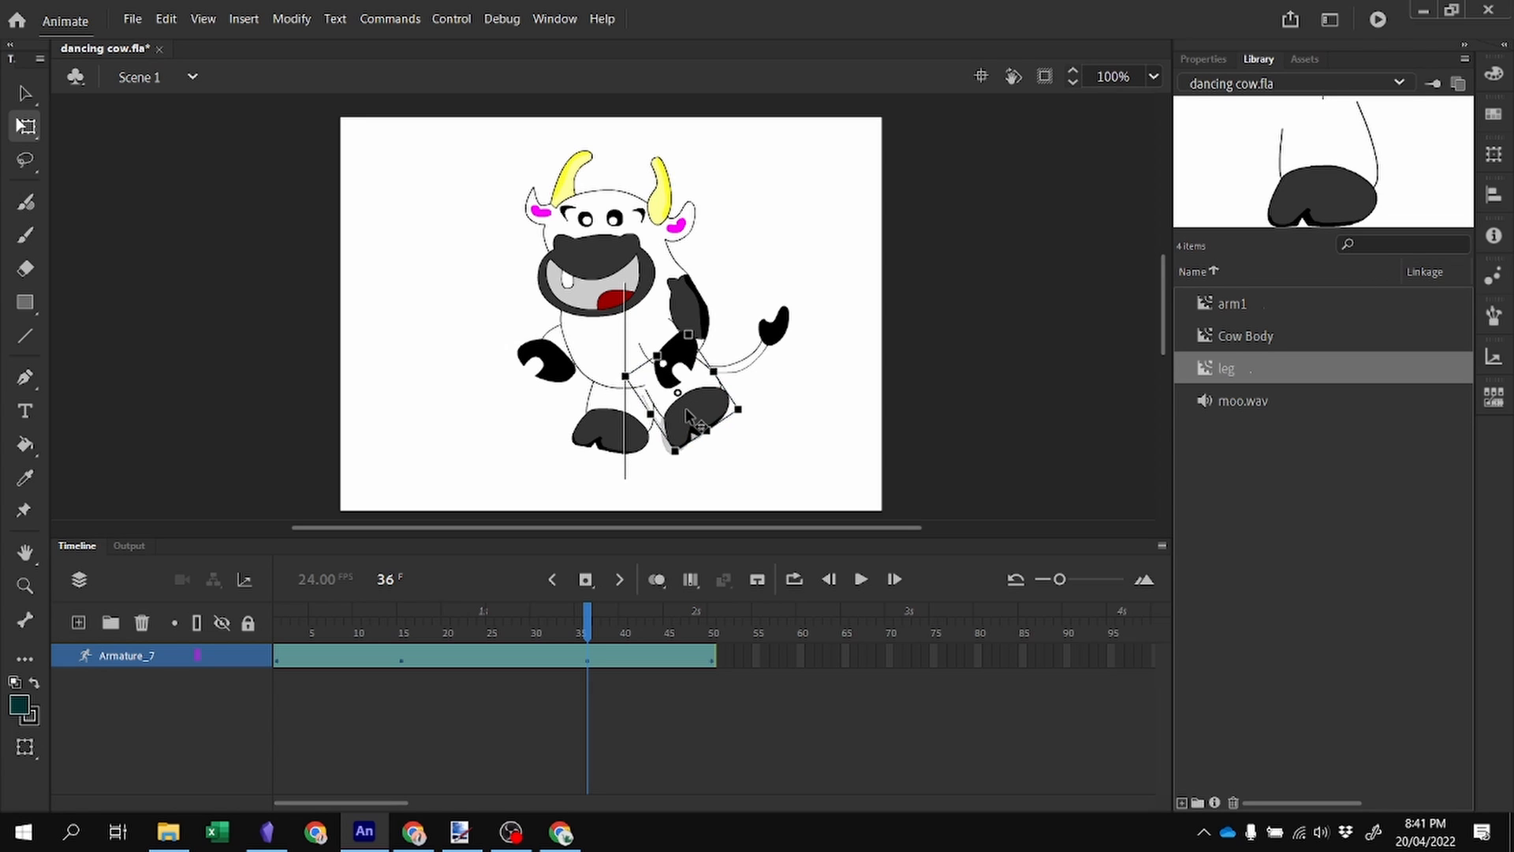
left_click(24, 96)
At frame 15, raise the left arm and pull the right arm in slightly.
left_click_drag(593, 619, 401, 621)
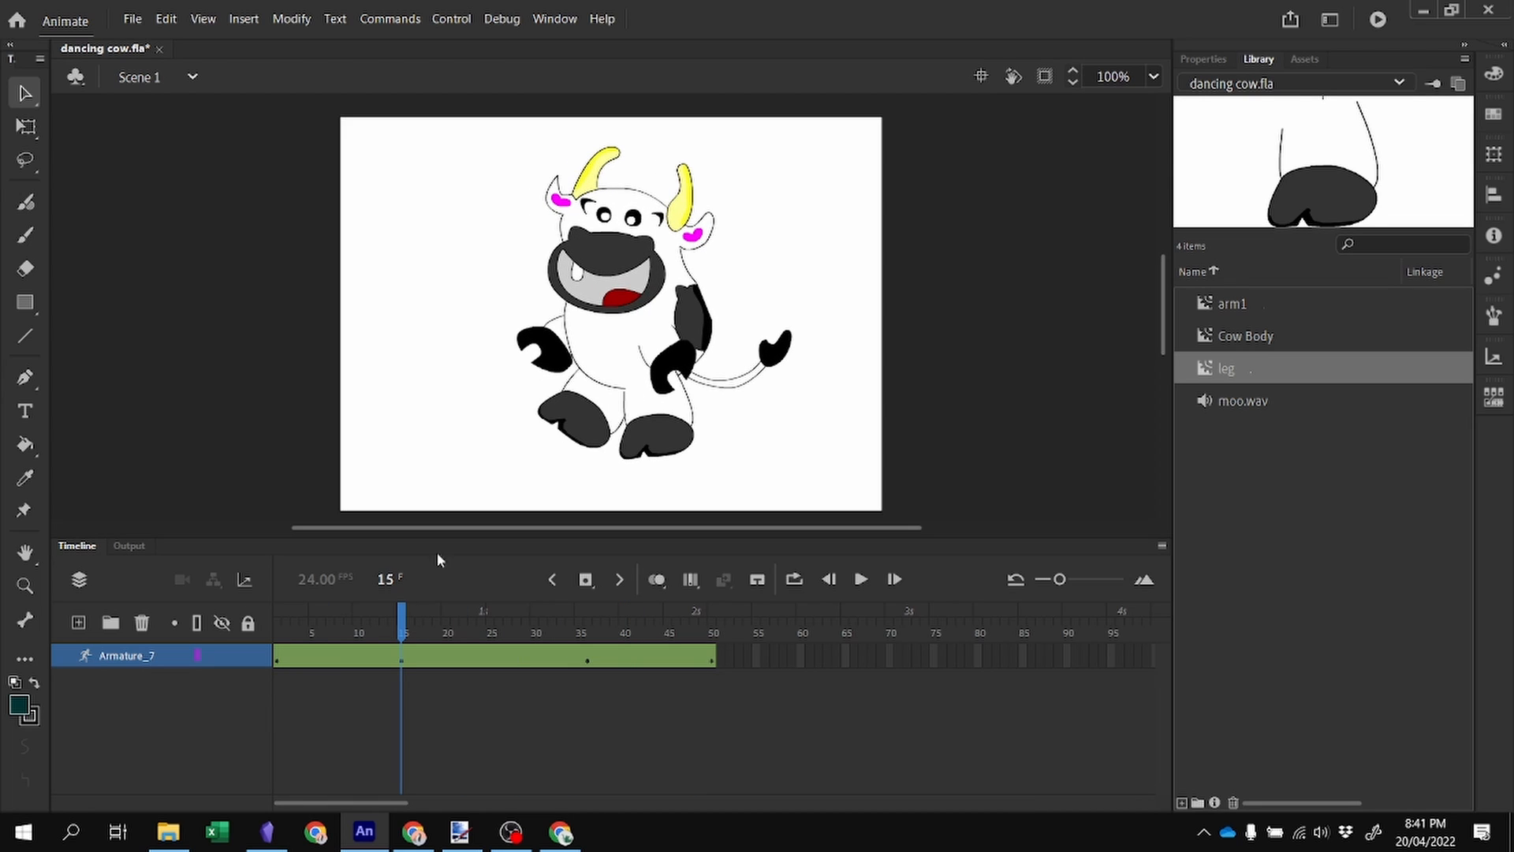
left_click_drag(539, 350, 535, 335)
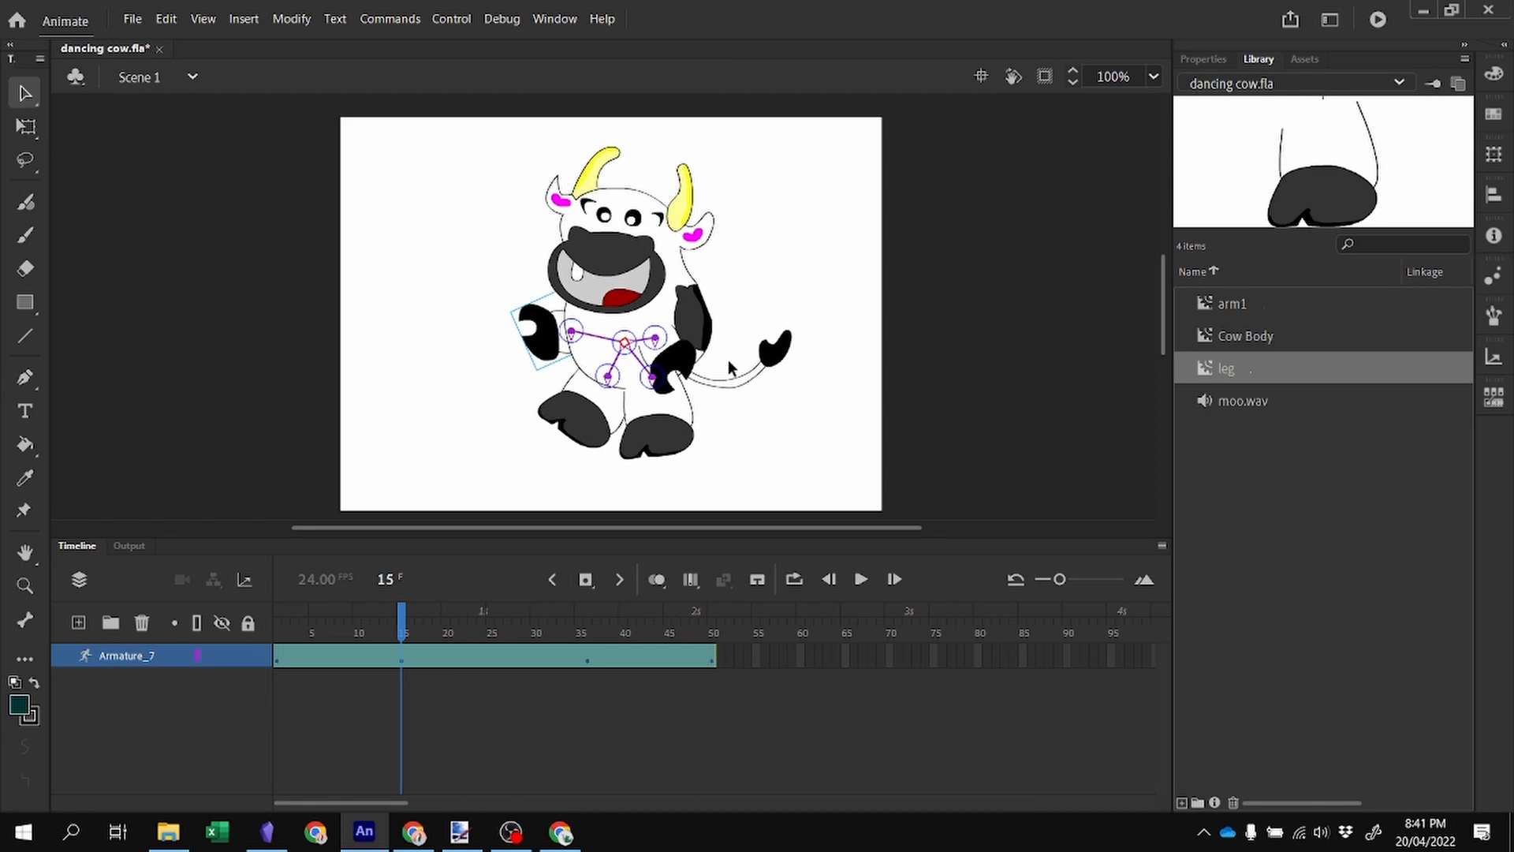
mouse_move(694, 365)
left_mouse_down()
mouse_move(707, 368)
mouse_move(680, 359)
left_mouse_up()
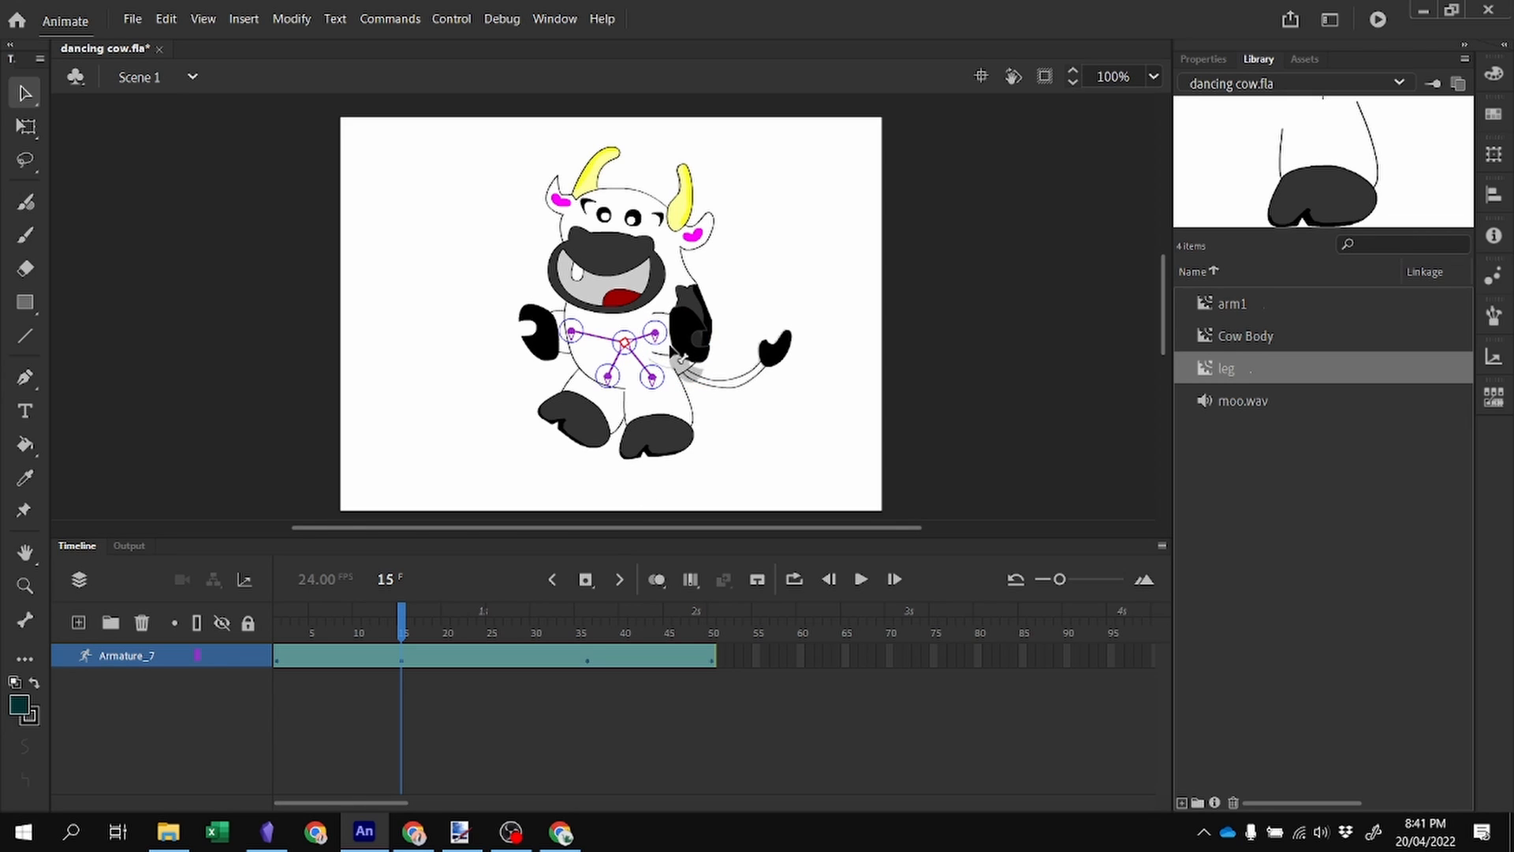
At frame 36, repose both arms, moving the right arm and raising the left arm.
left_click(587, 617)
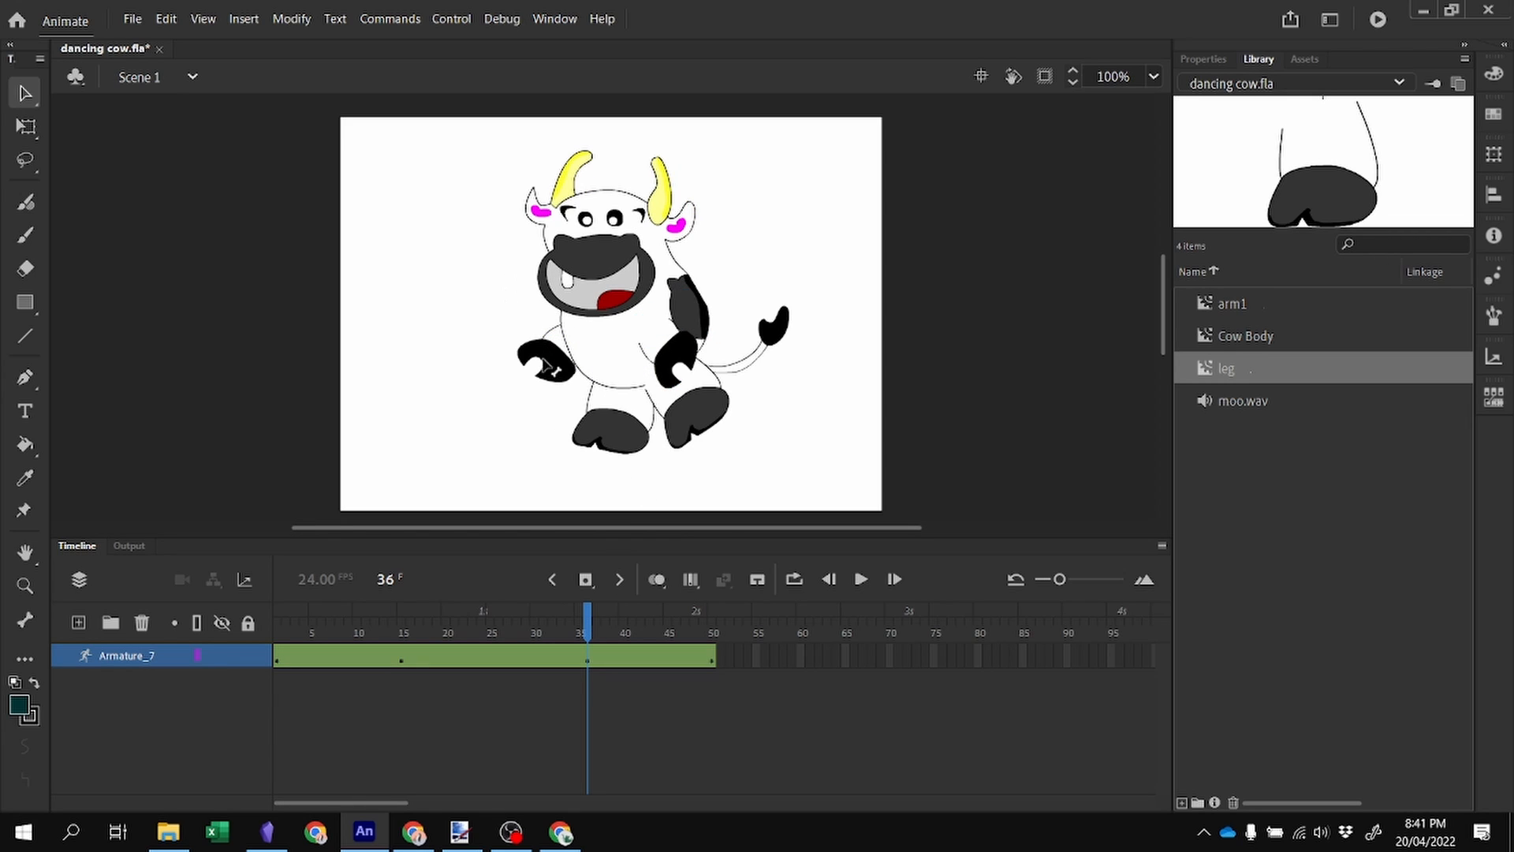
mouse_move(542, 359)
left_mouse_down()
mouse_move(526, 335)
mouse_move(530, 369)
left_mouse_up()
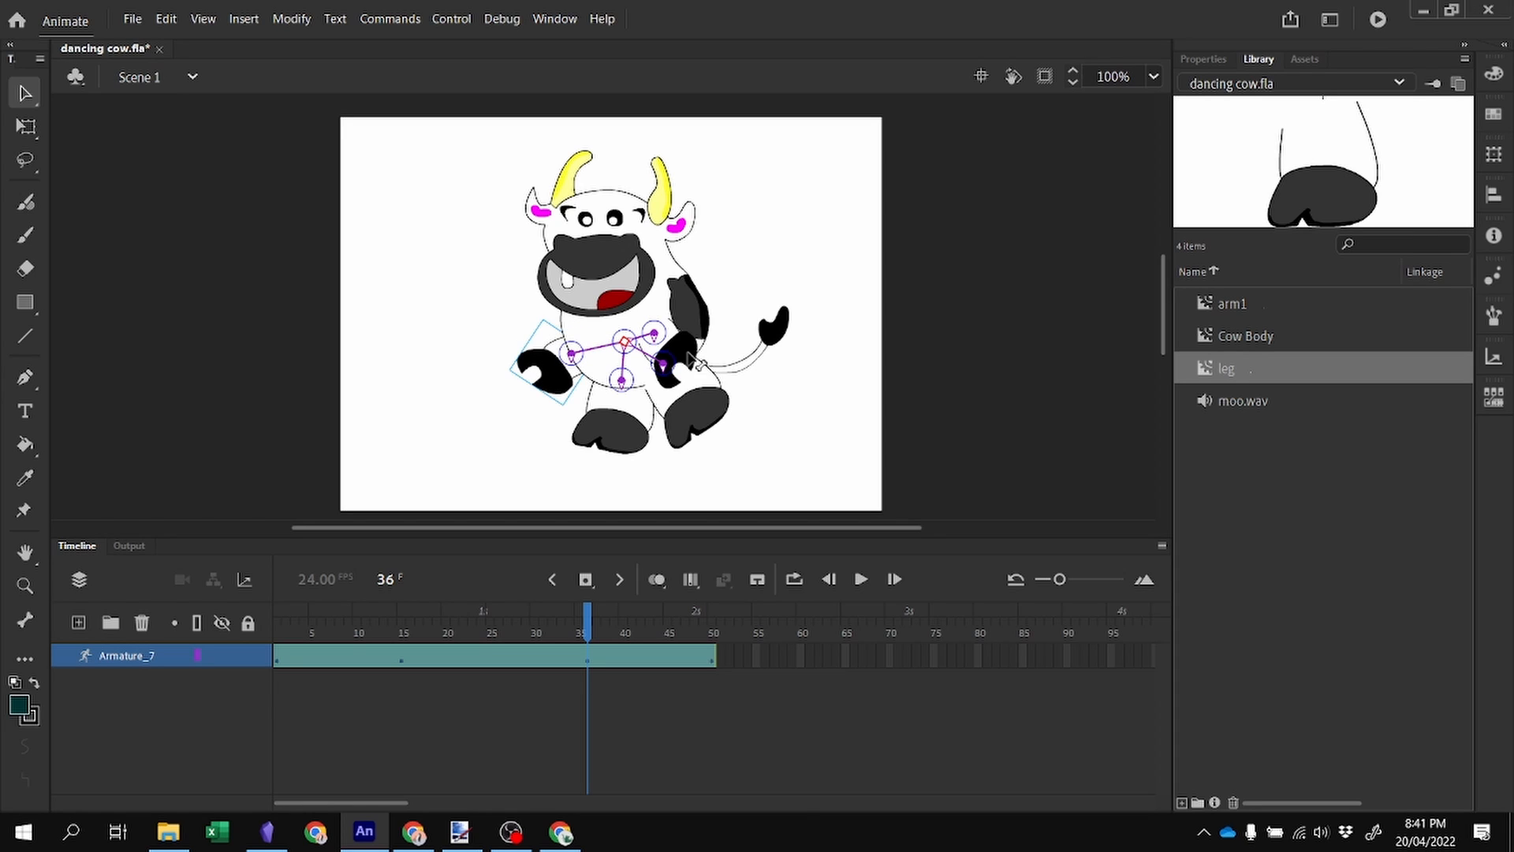
left_click_drag(694, 362, 702, 264)
left_click_drag(684, 314, 655, 401)
left_click_drag(537, 373, 518, 317)
Add a new layer above the armature layer and select its first frame.
left_click_drag(585, 617, 712, 615)
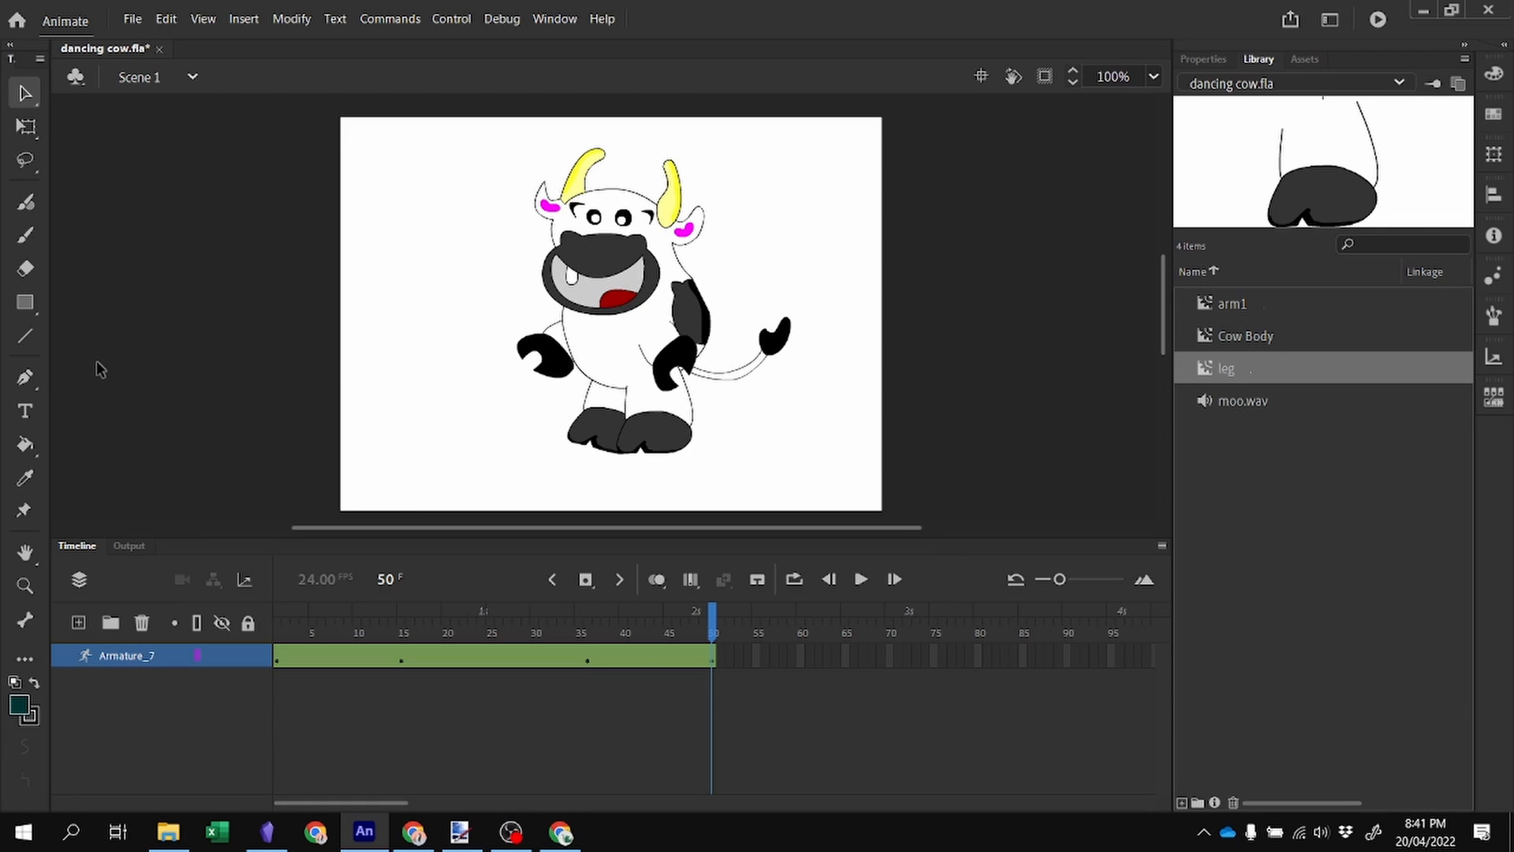
left_click(79, 625)
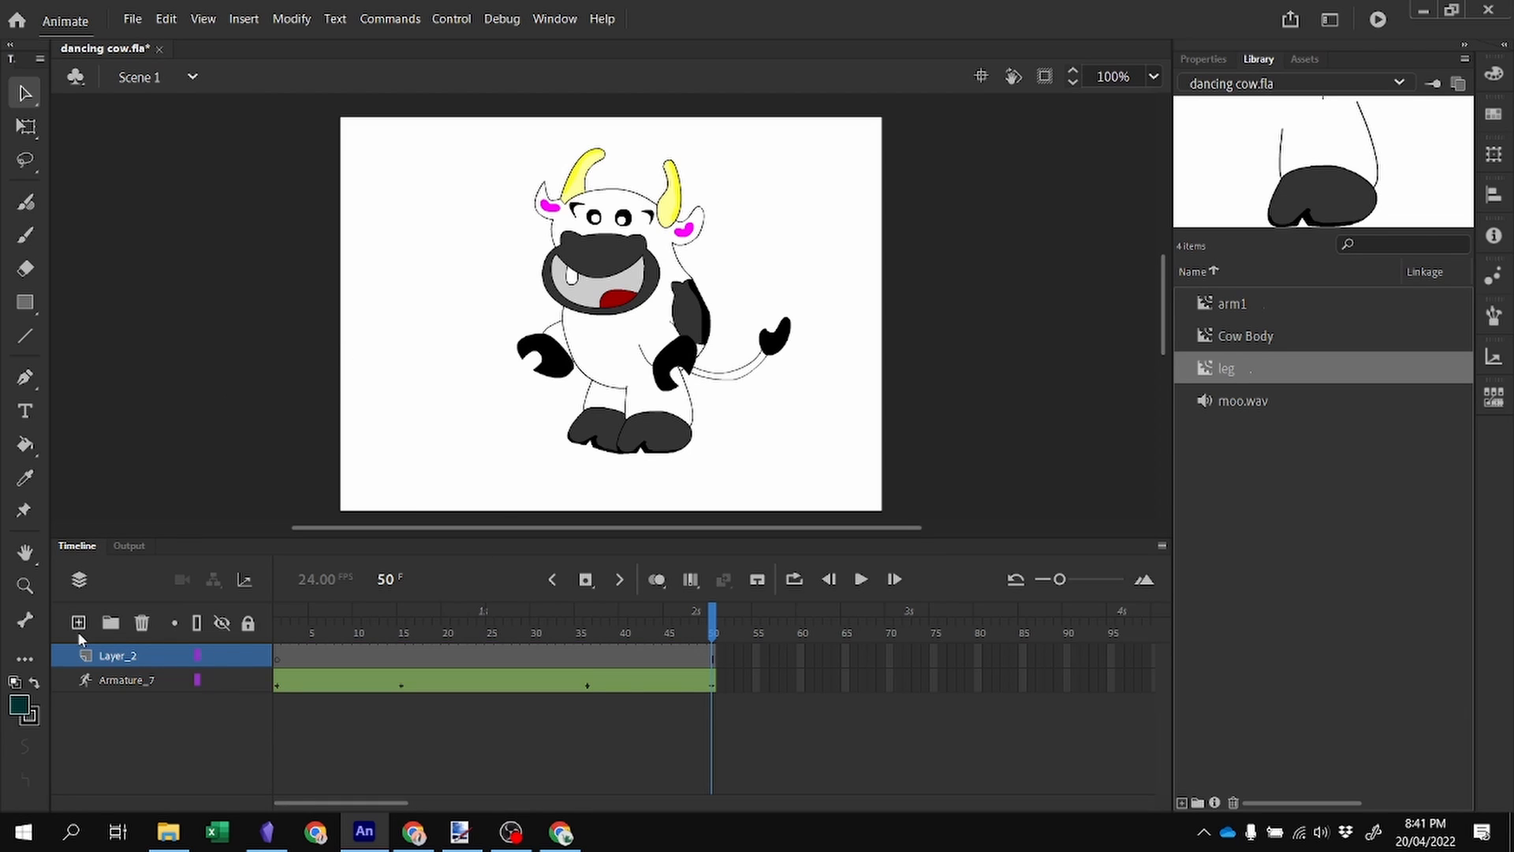
left_click(276, 655)
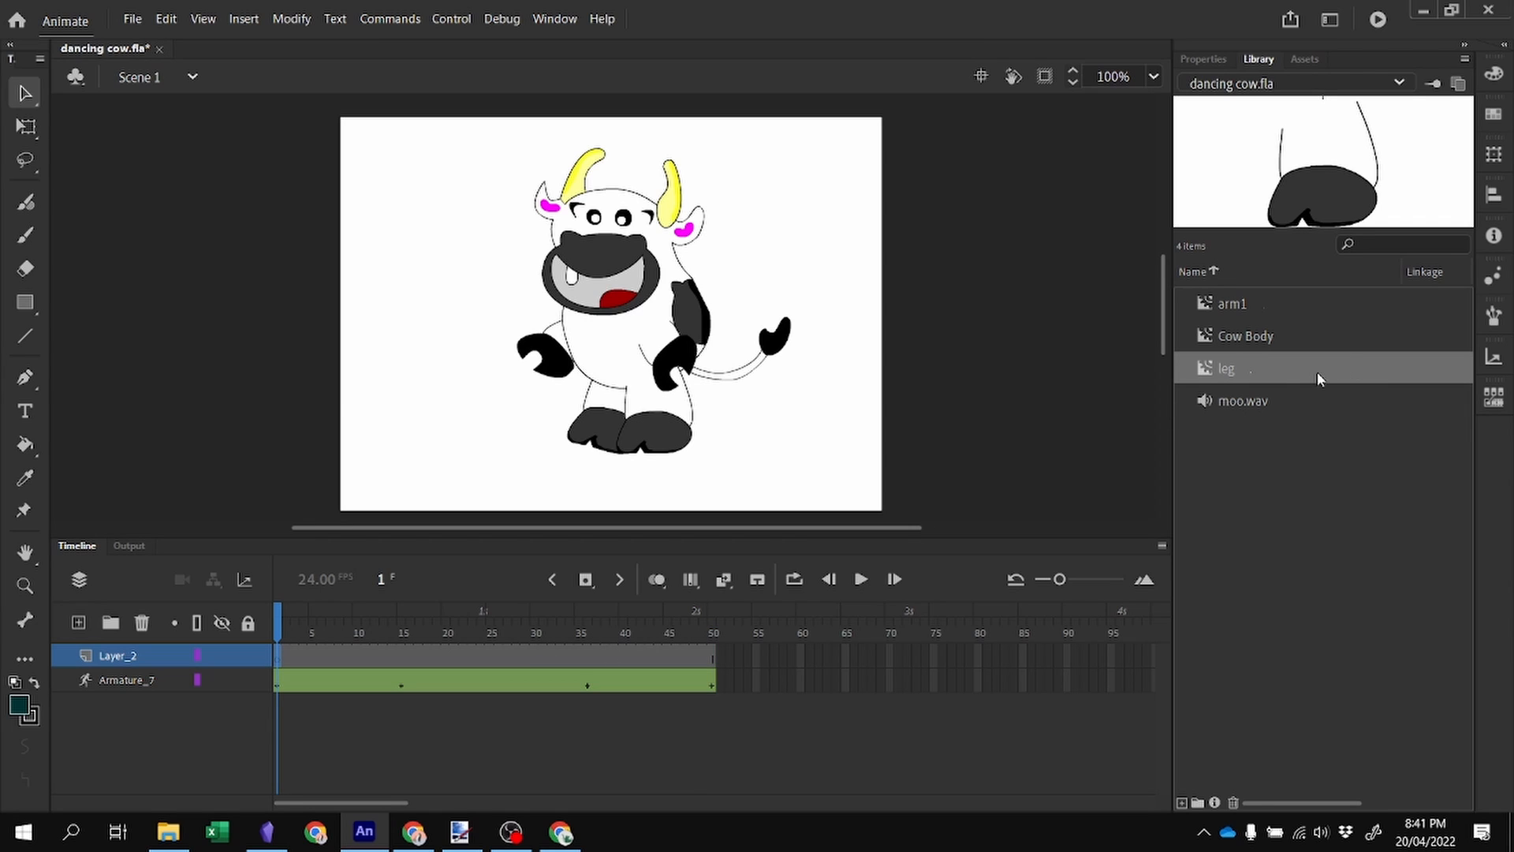
Attach the moo.wav sound to the first frame of the new layer.
left_click(1259, 403)
left_click(1203, 58)
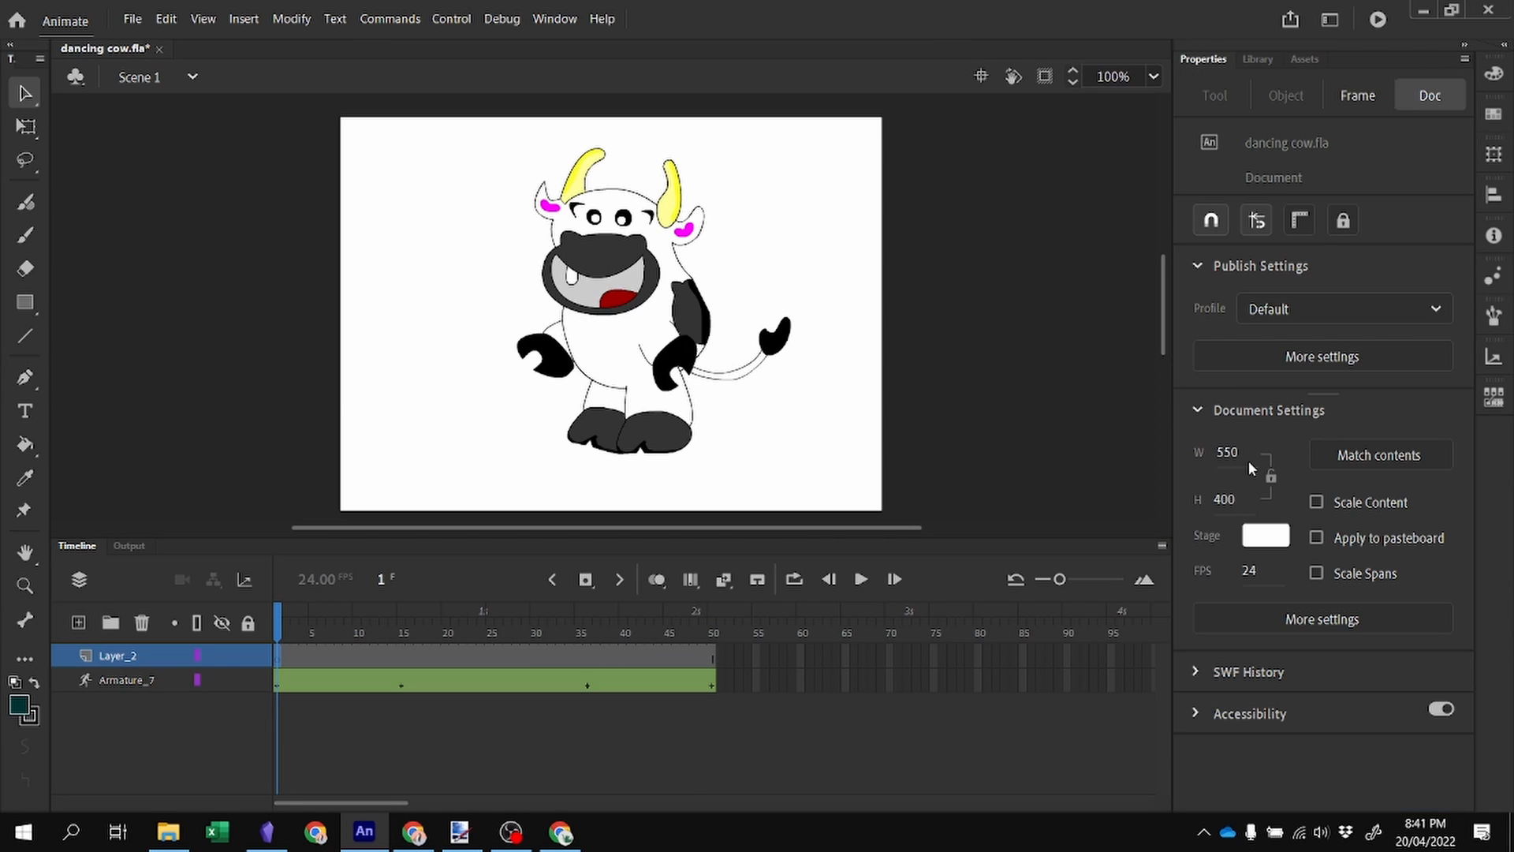
left_click(1258, 59)
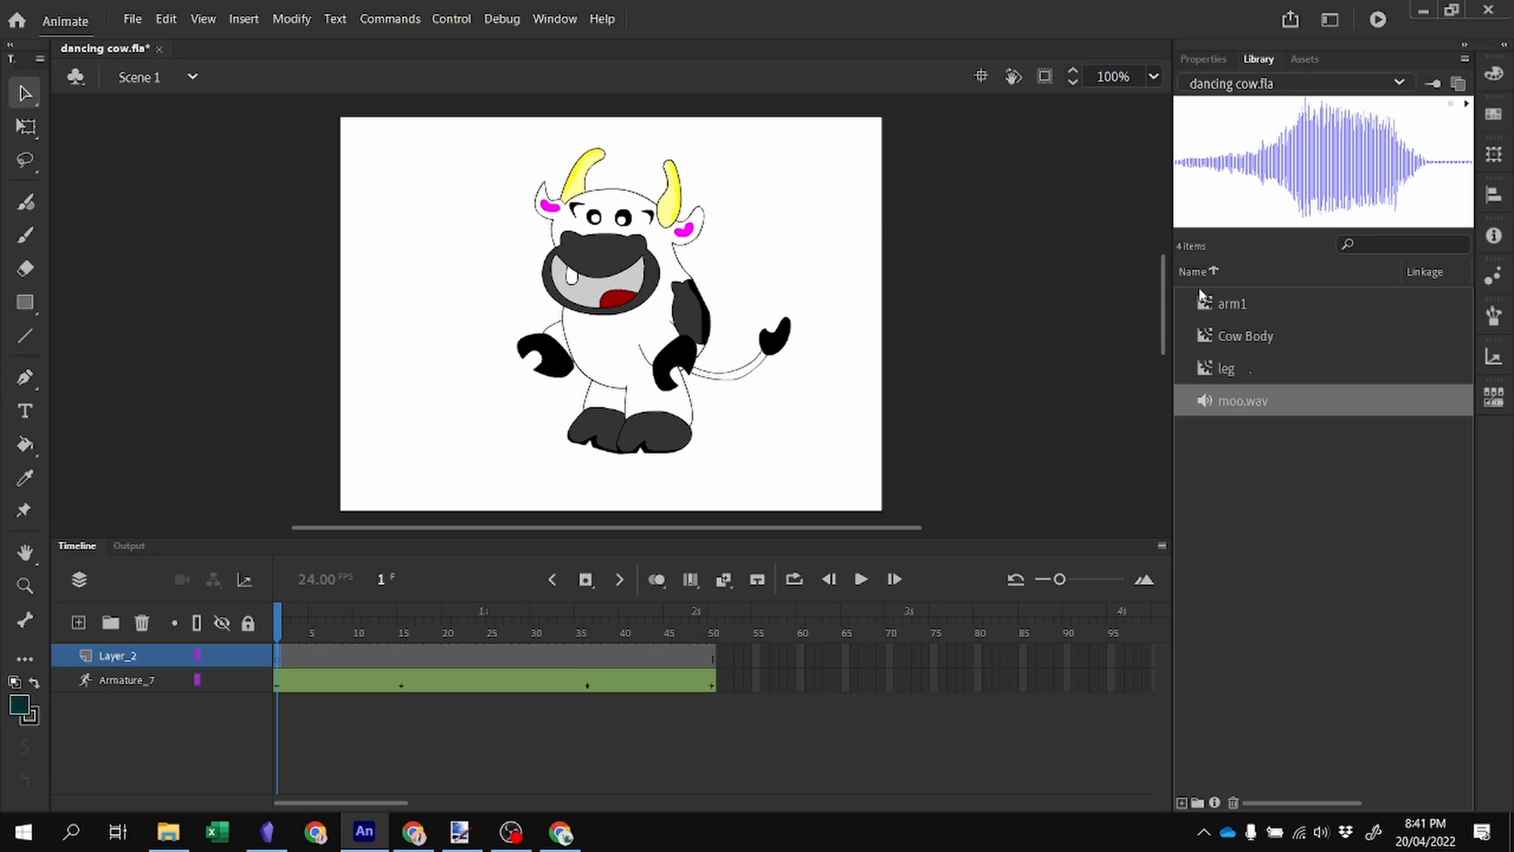
left_click(1232, 407)
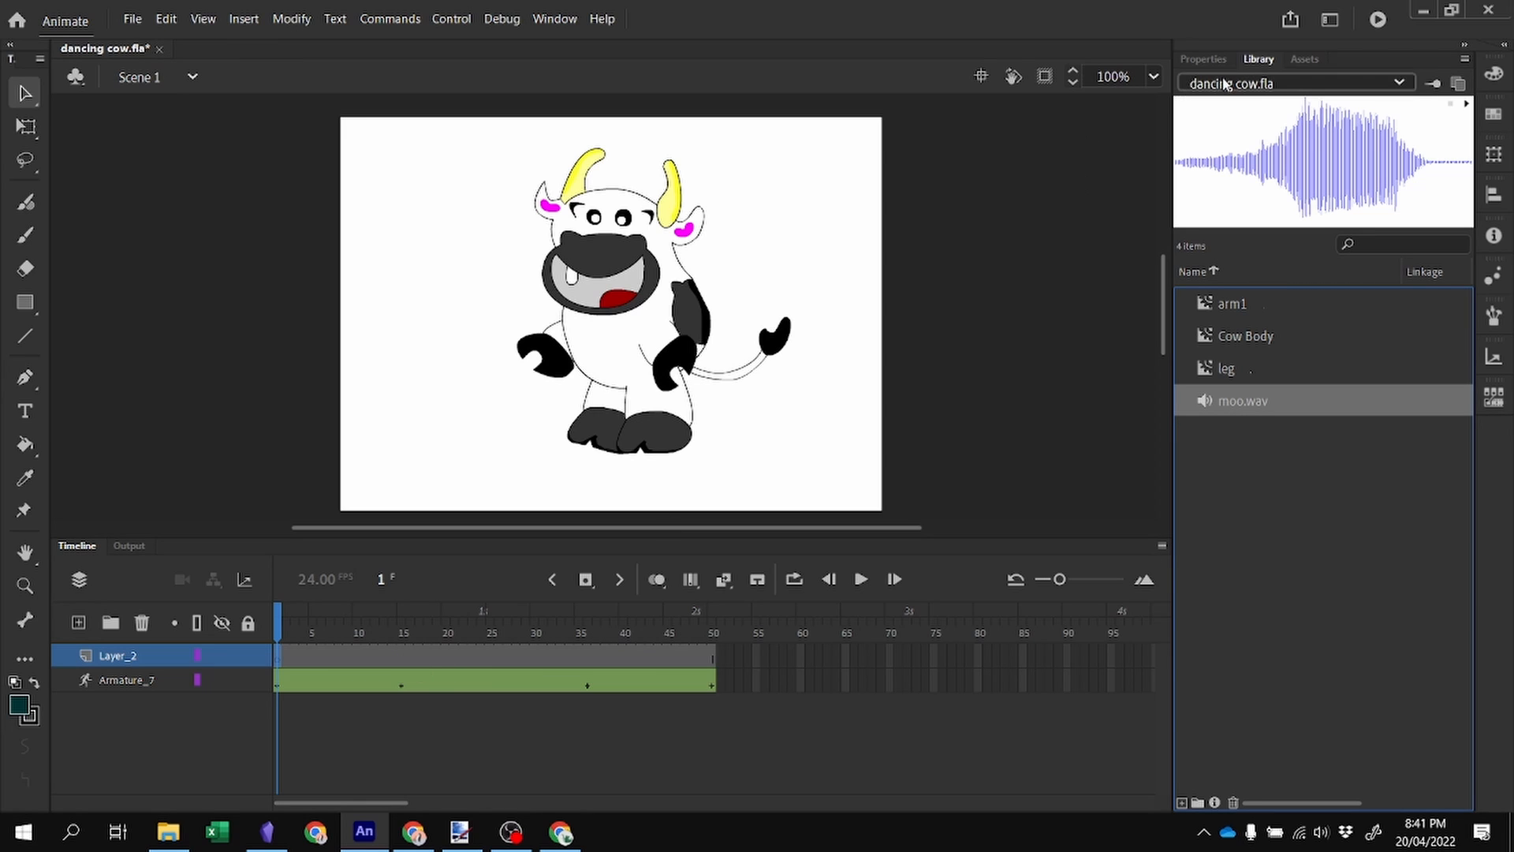
left_click(1204, 59)
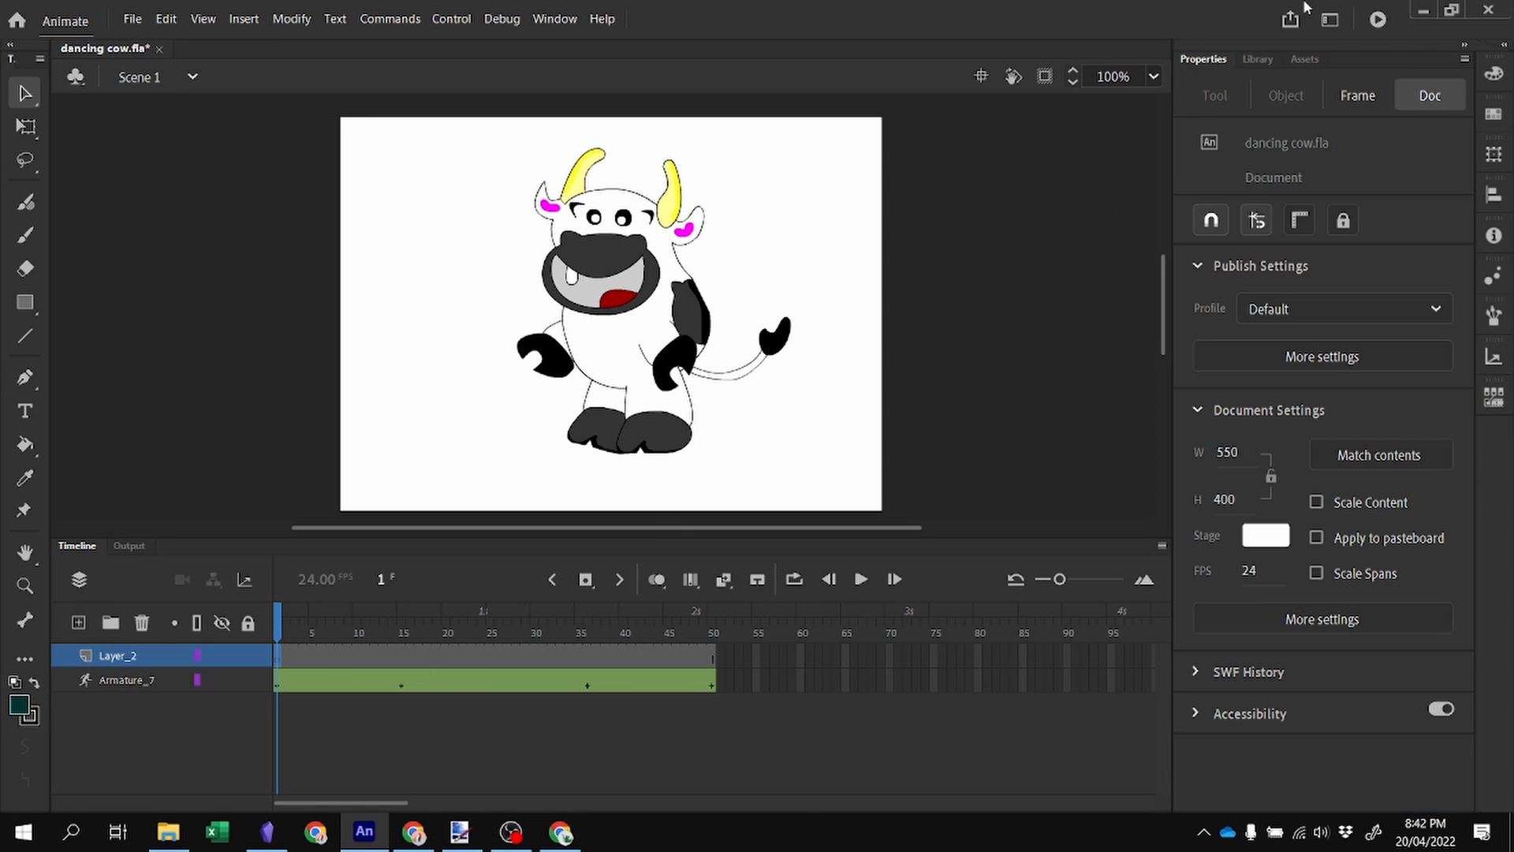
left_click(1360, 95)
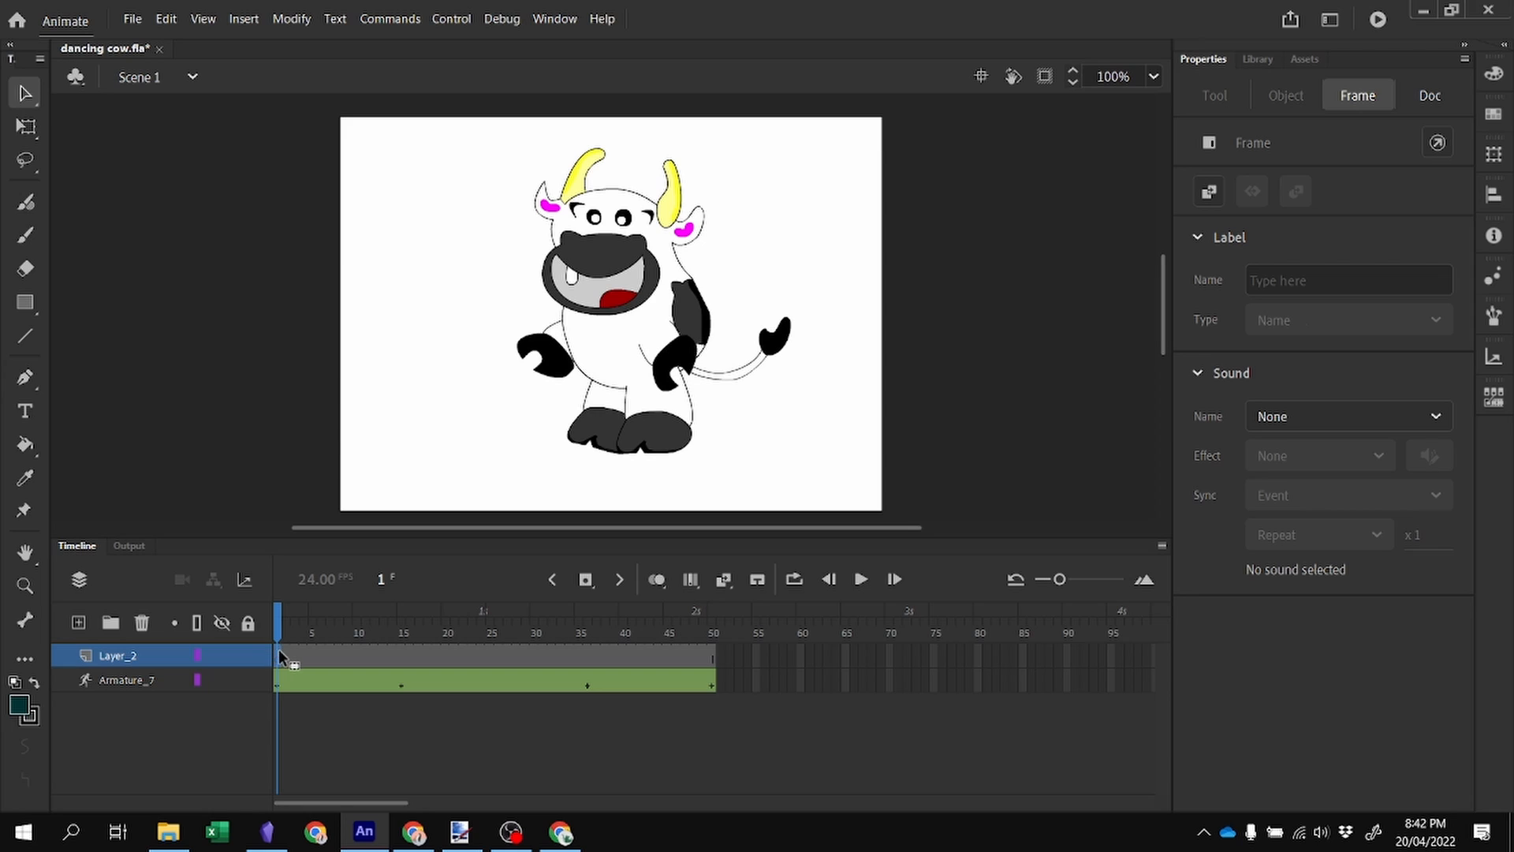
left_click(1330, 412)
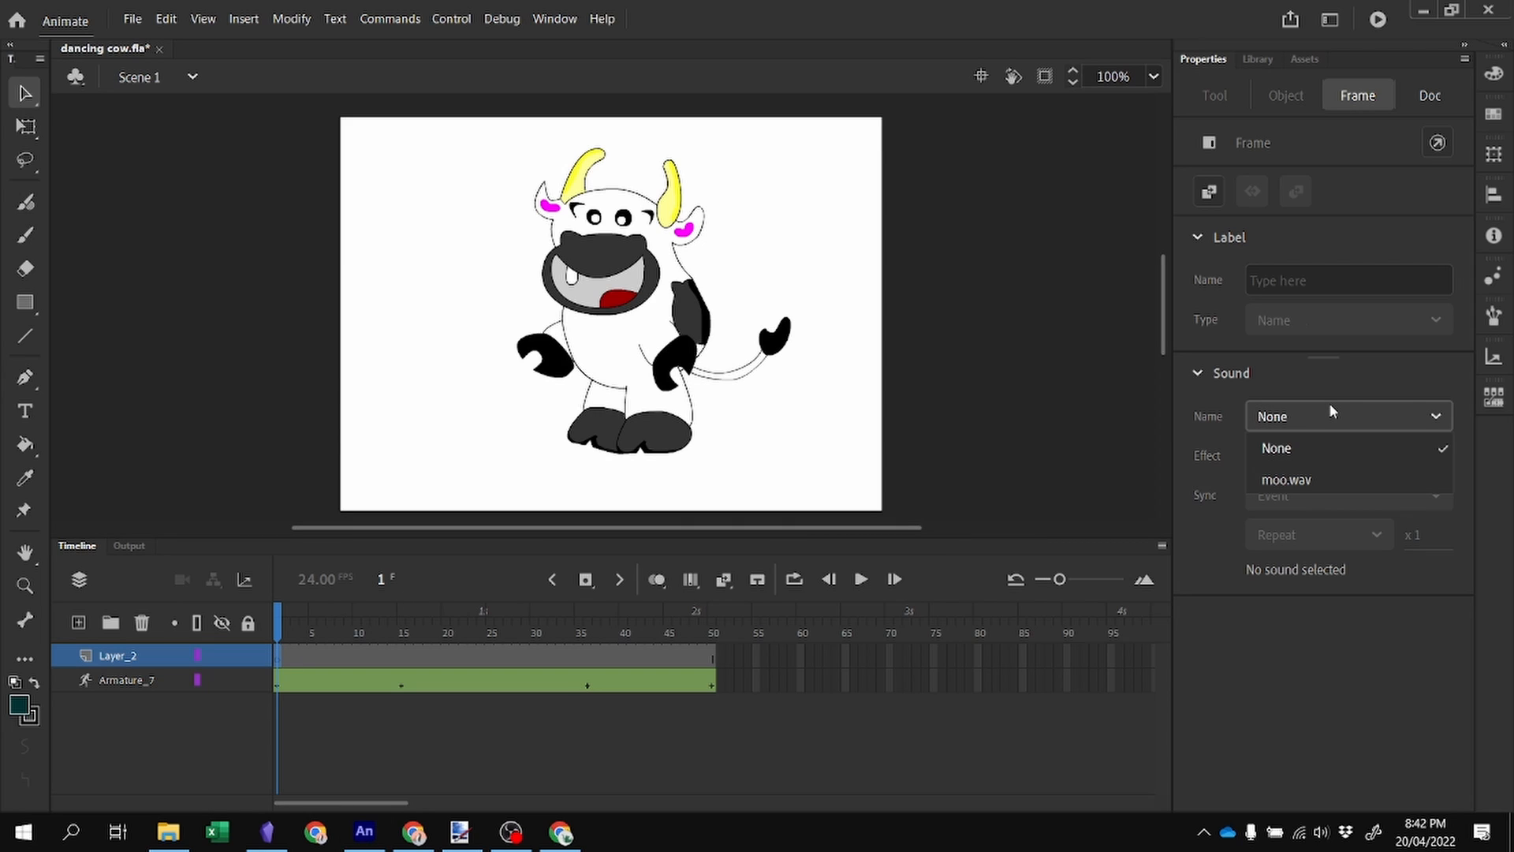
left_click(1301, 477)
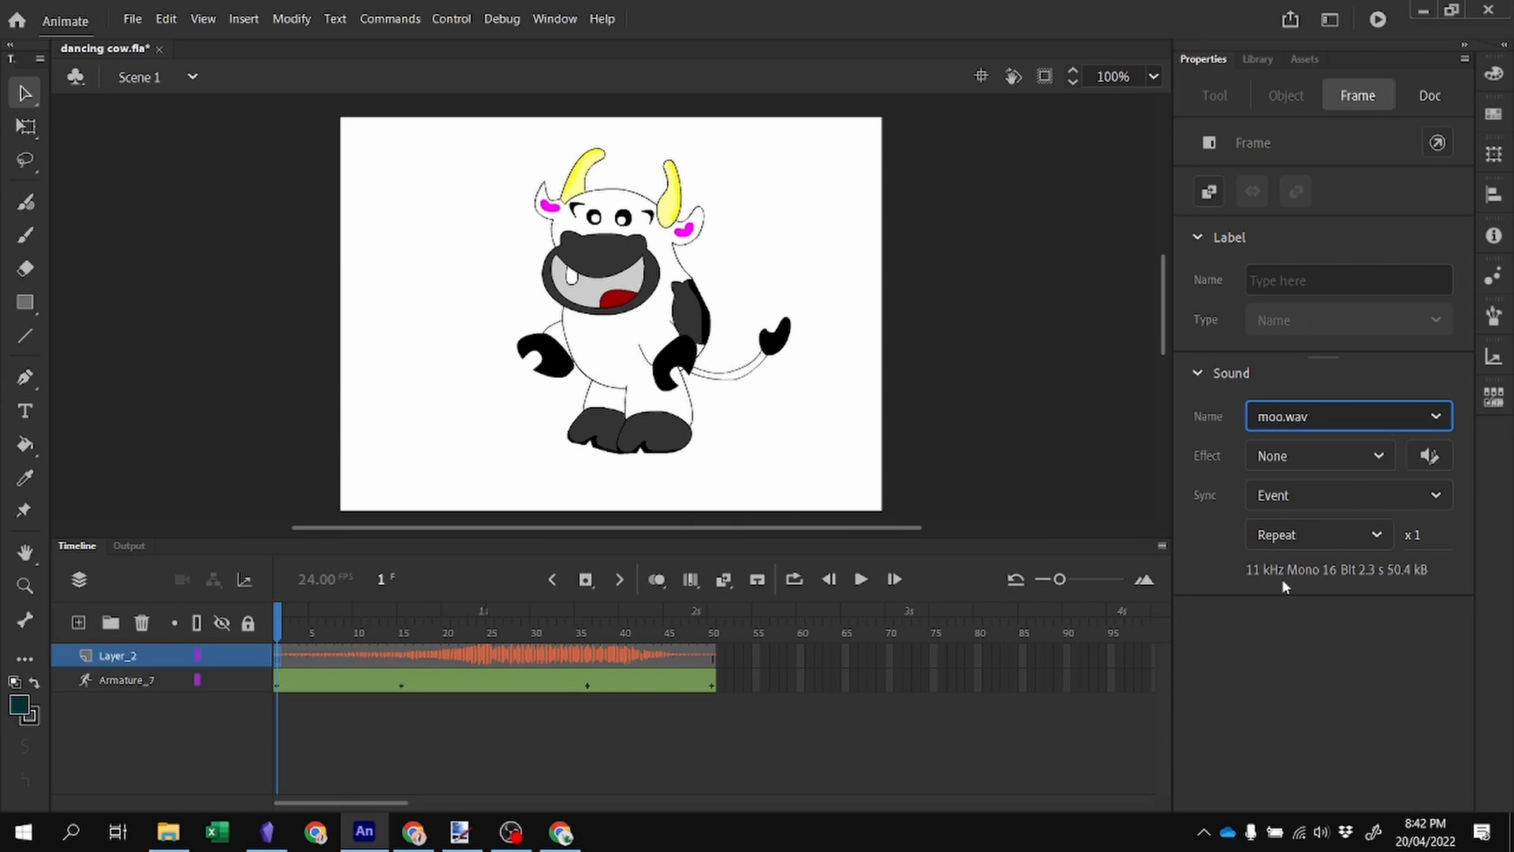
Leave the moo sound's effect at None and set its sync option to Event.
left_click(1375, 456)
left_click(1392, 472)
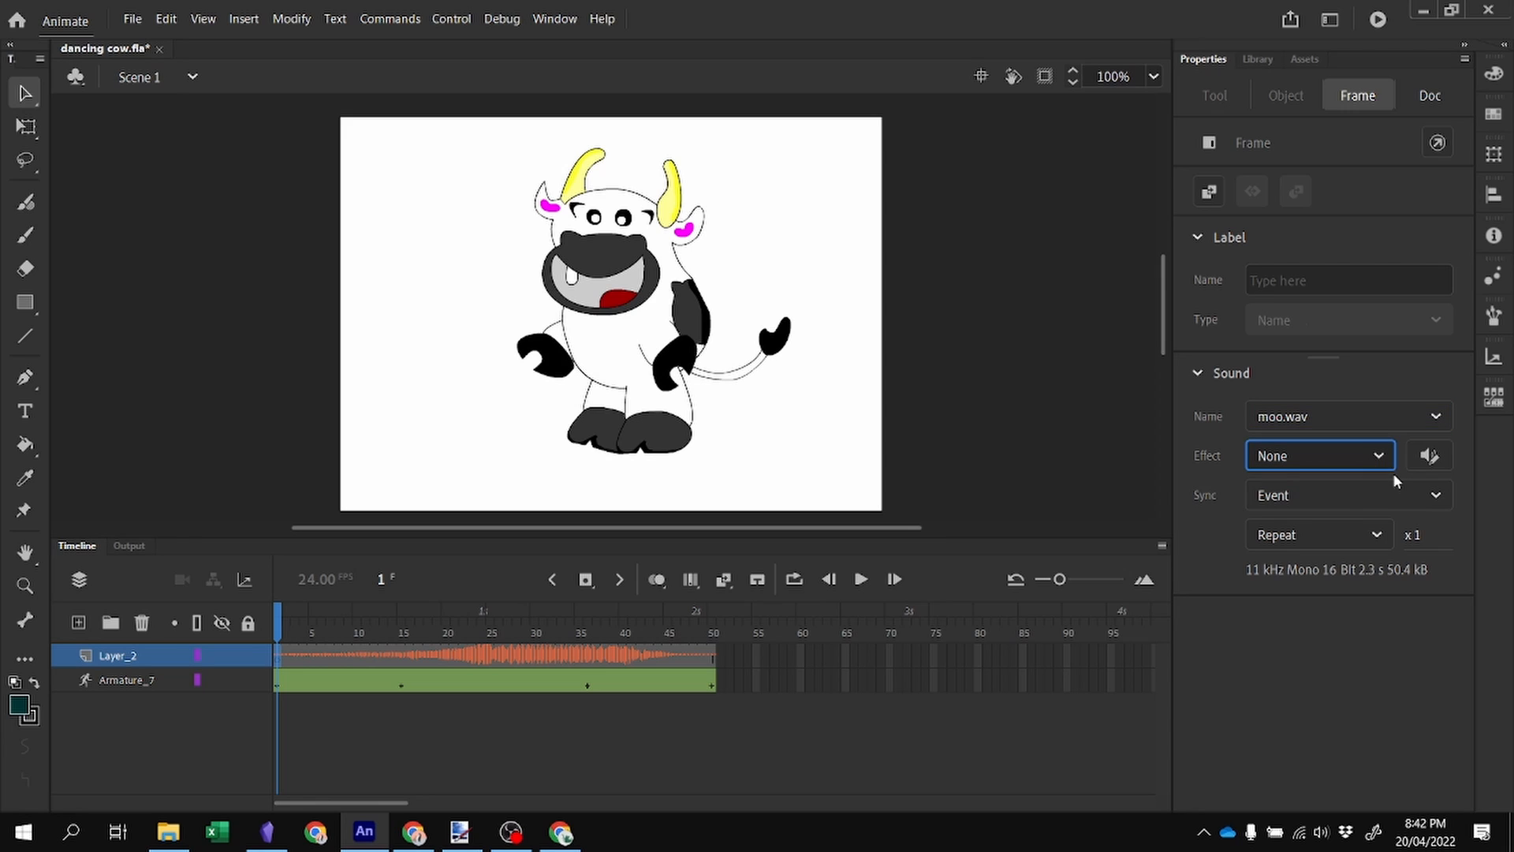
left_click(1353, 505)
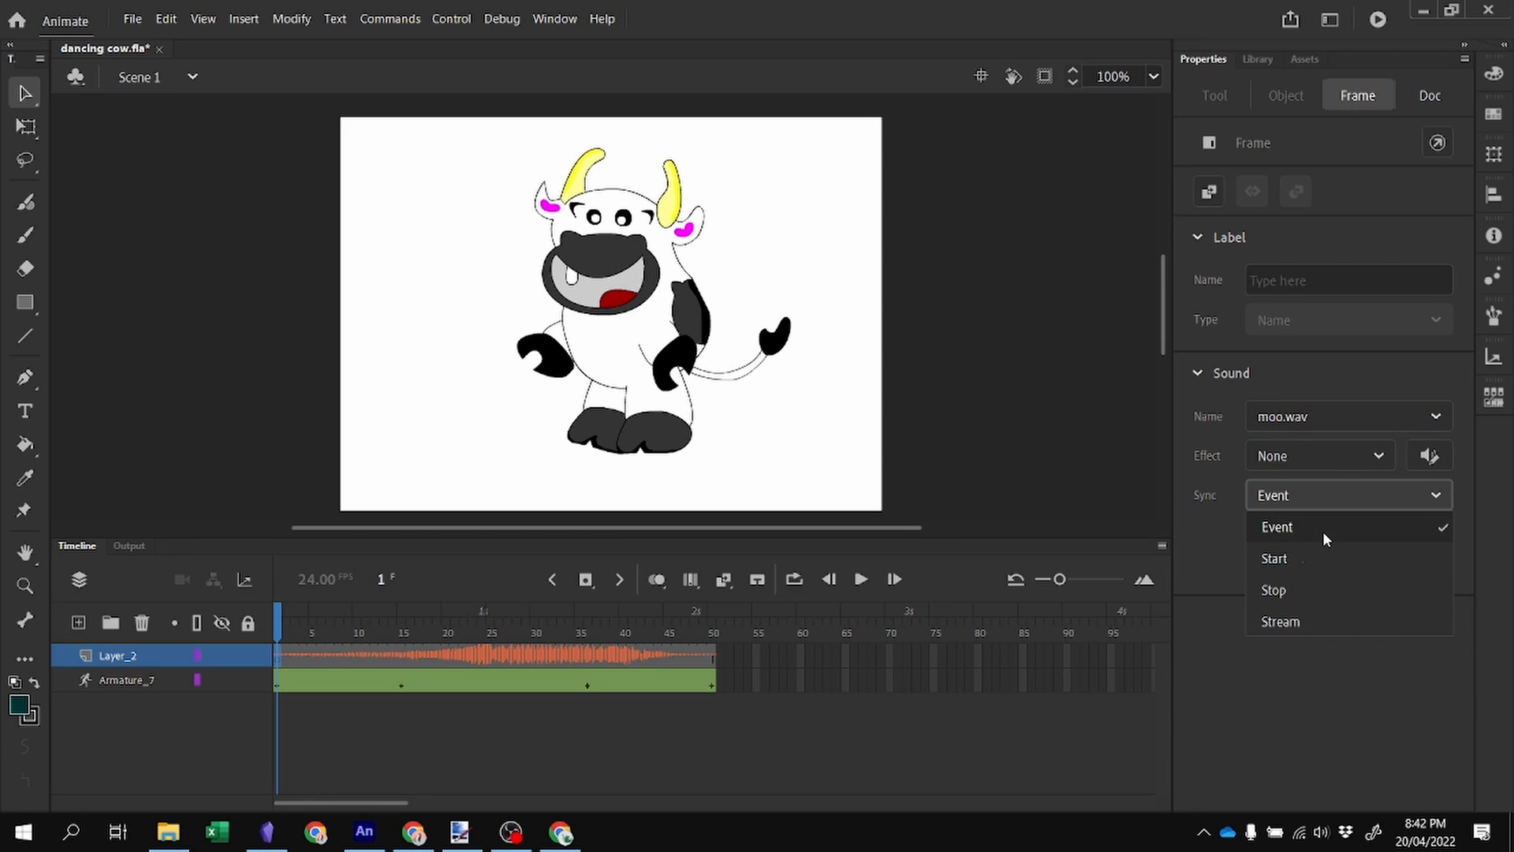
left_click(1322, 529)
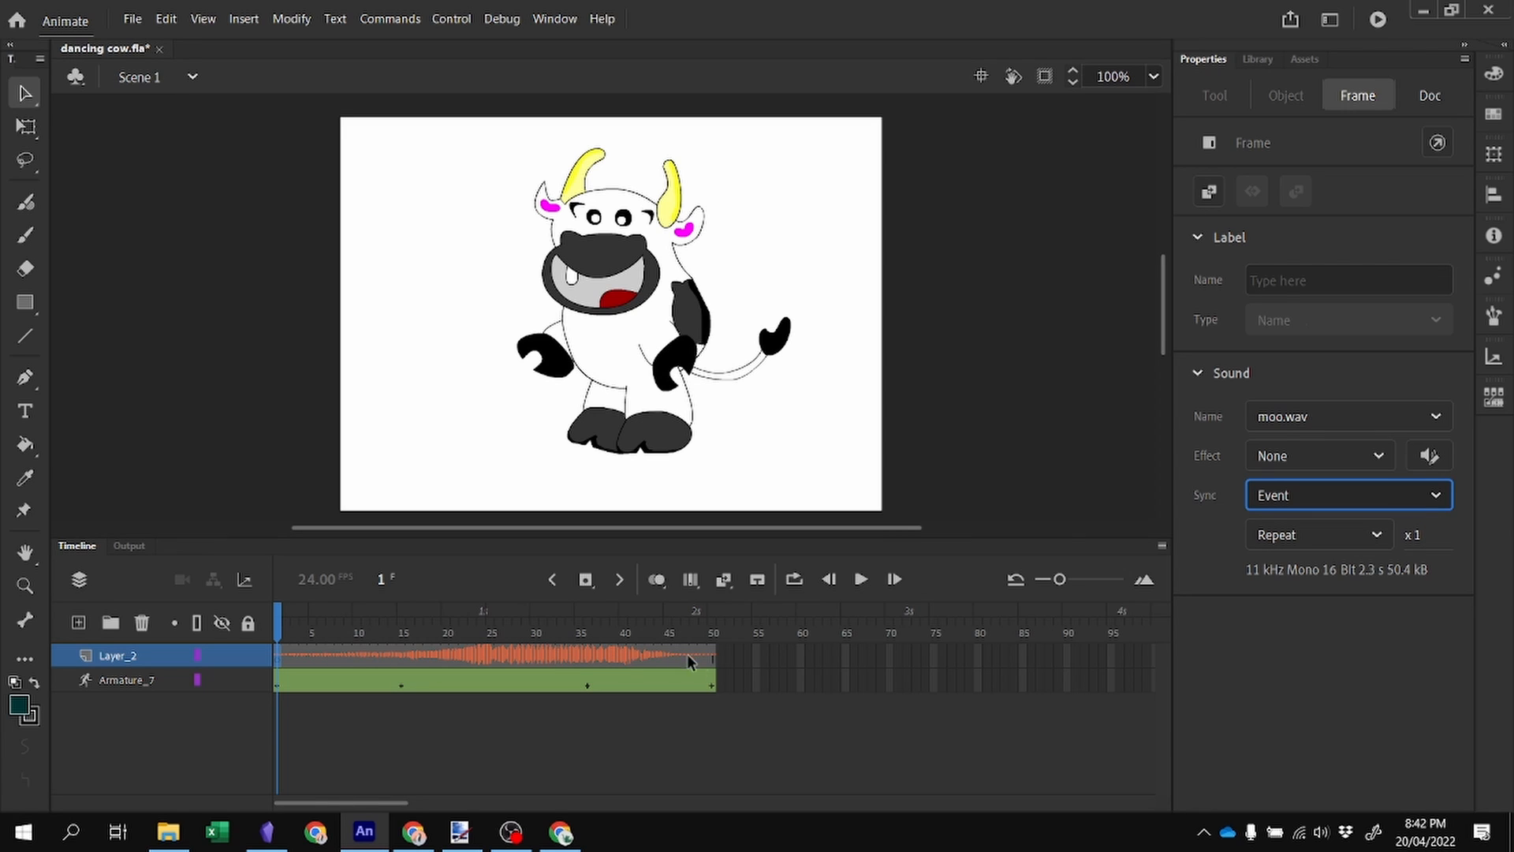
Add another new layer and move it below the armature layer.
left_click(73, 627)
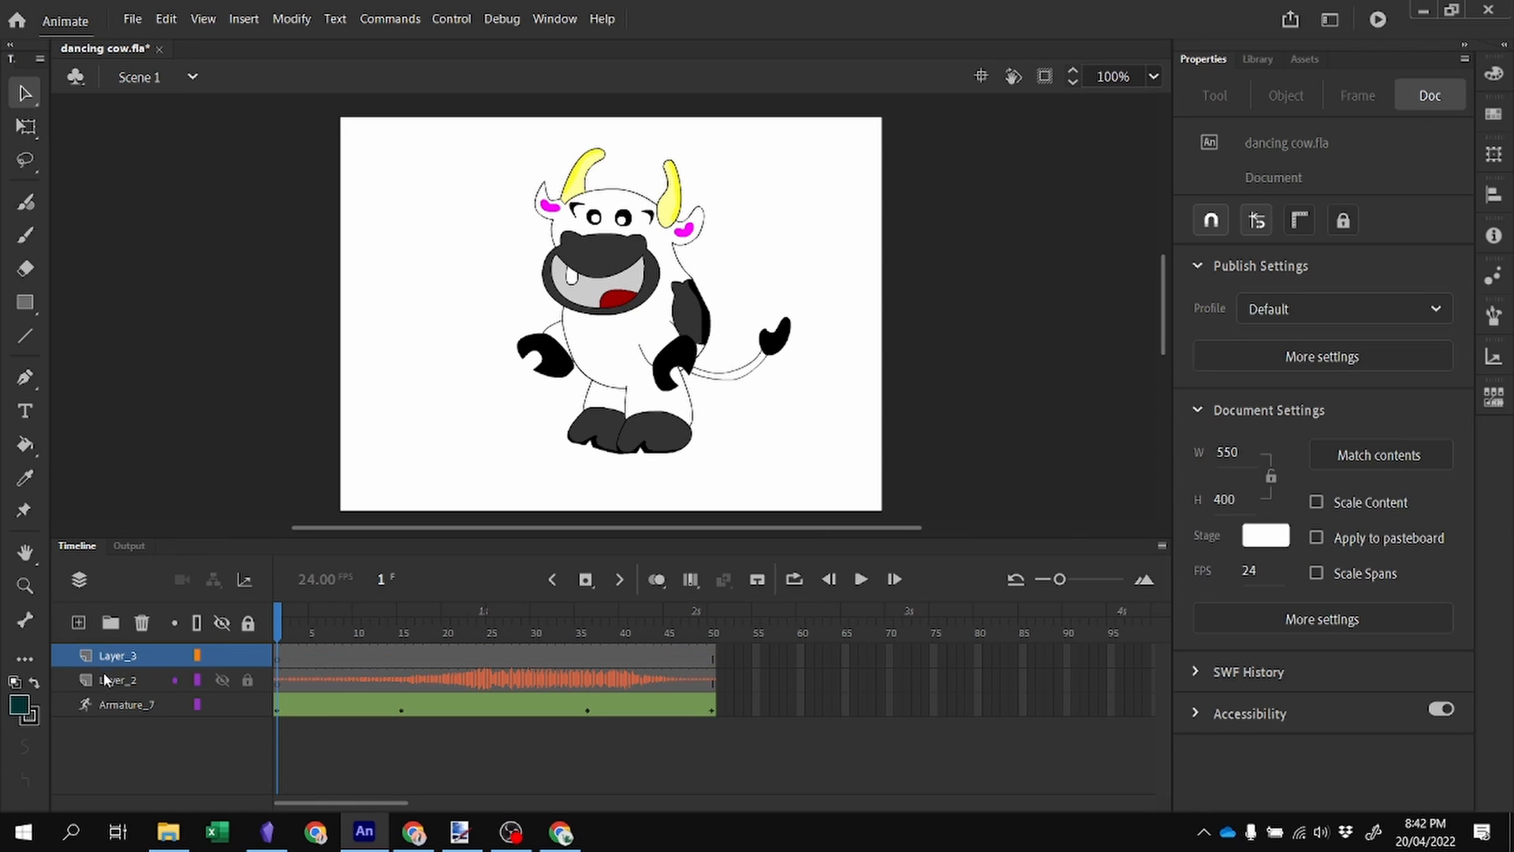
left_click(107, 657)
left_click_drag(106, 746, 110, 742)
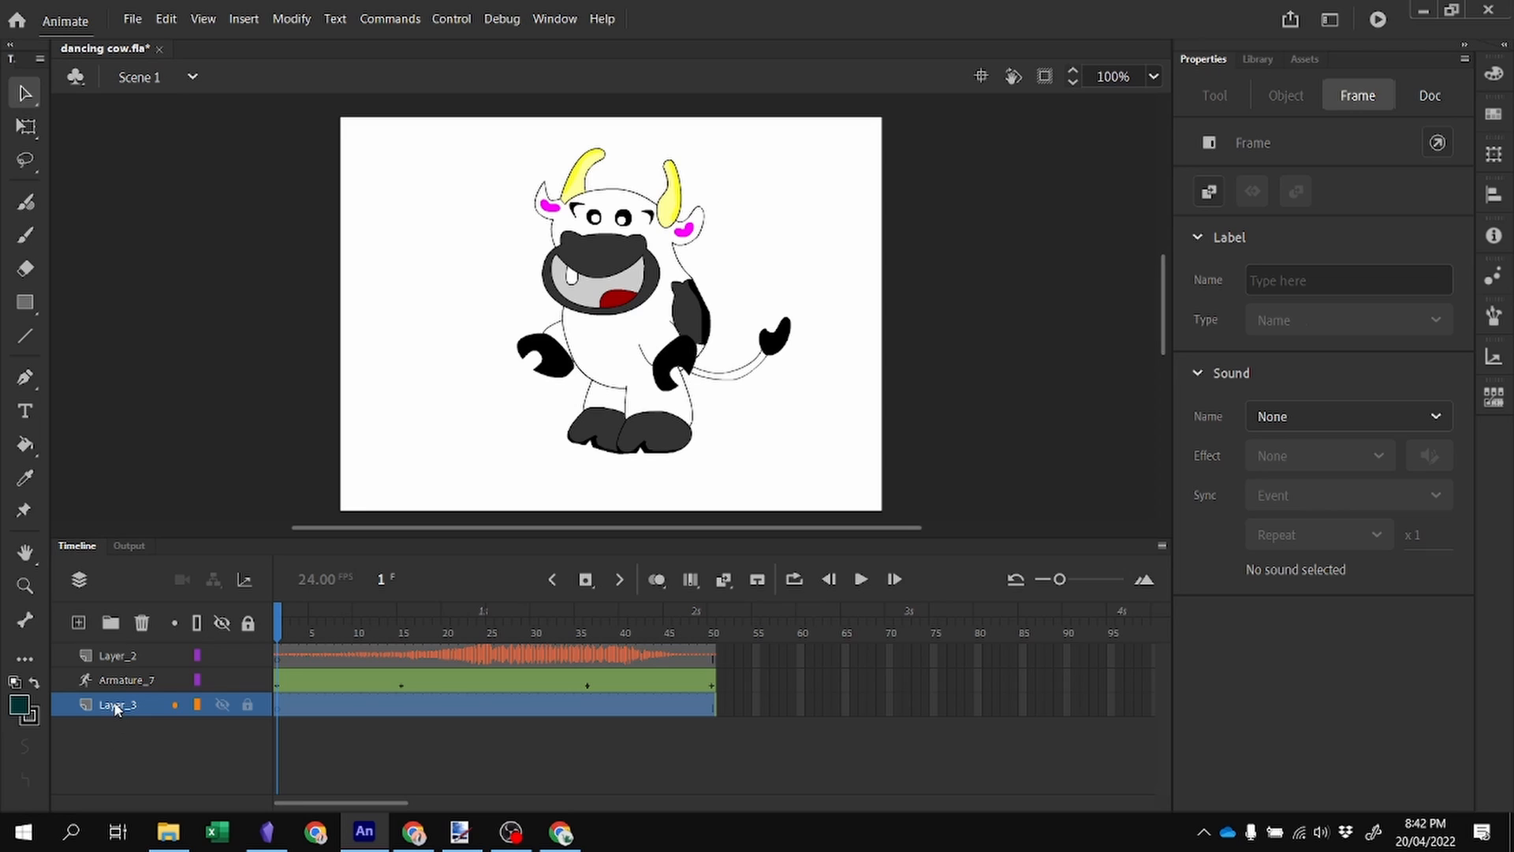
Rename the bottom layer to Background.
double_click(140, 702)
type("Ba")
type("ckground")
key("Return")
Rename the layer holding the moo sound to Sound.
left_click(116, 655)
double_click(116, 656)
type("Sound")
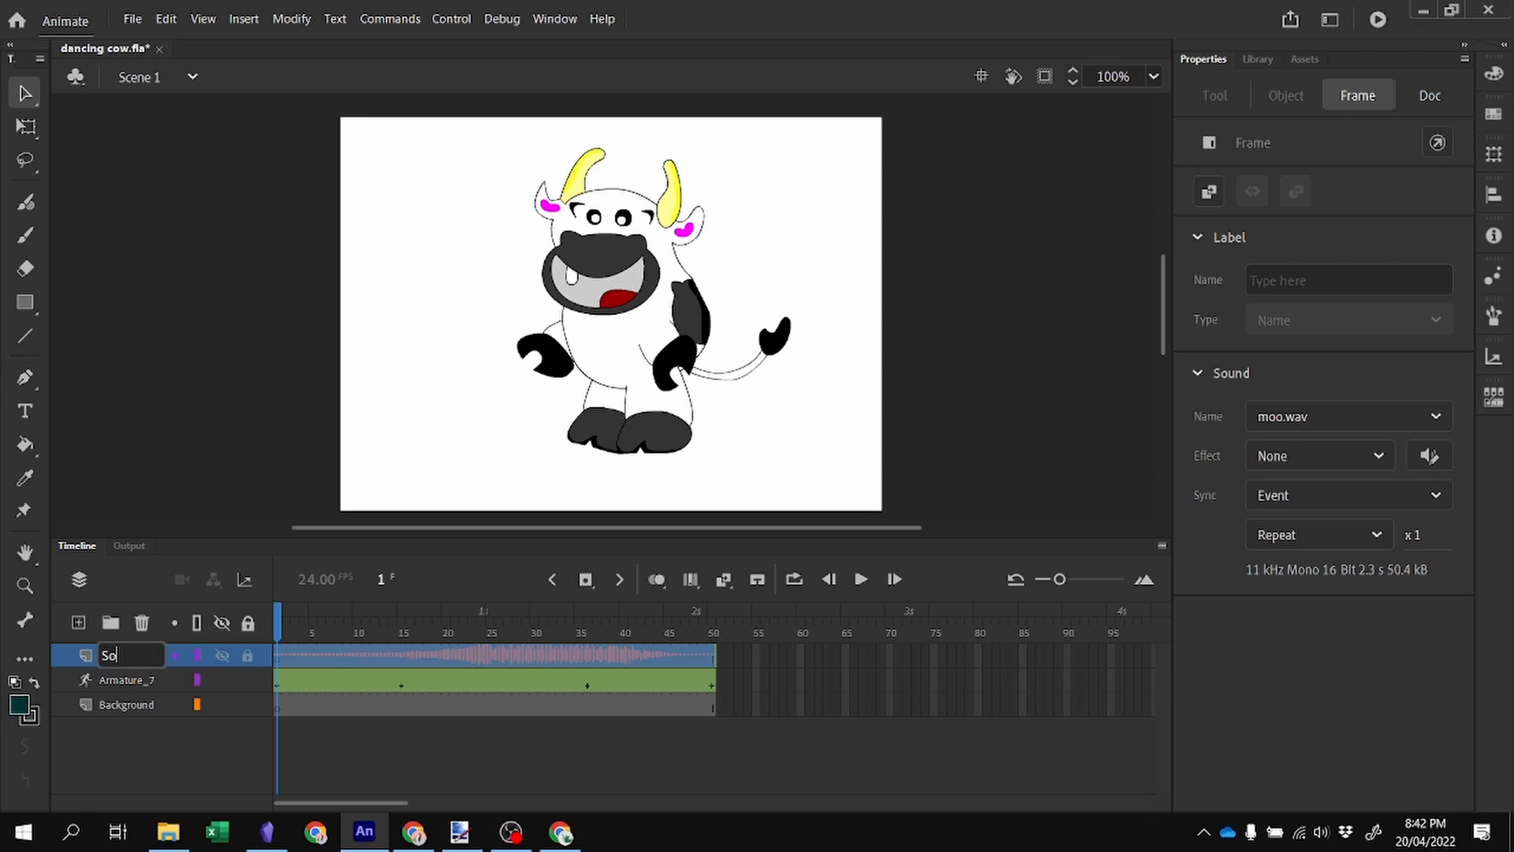
Save the document as dancing cow on the Desktop, replacing the existing file.
left_click(134, 19)
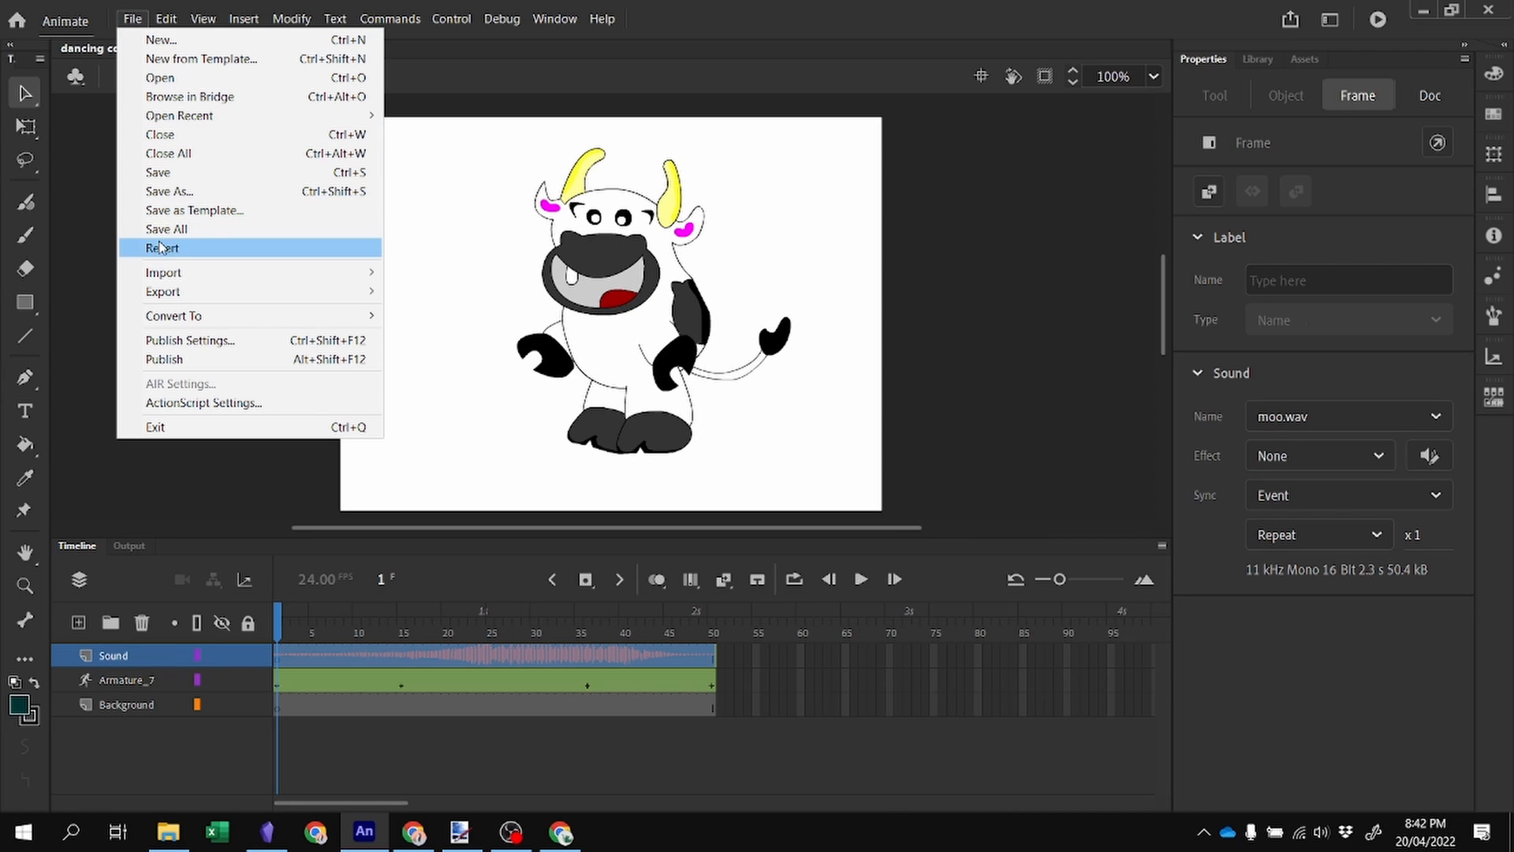
left_click(172, 196)
left_click(229, 49)
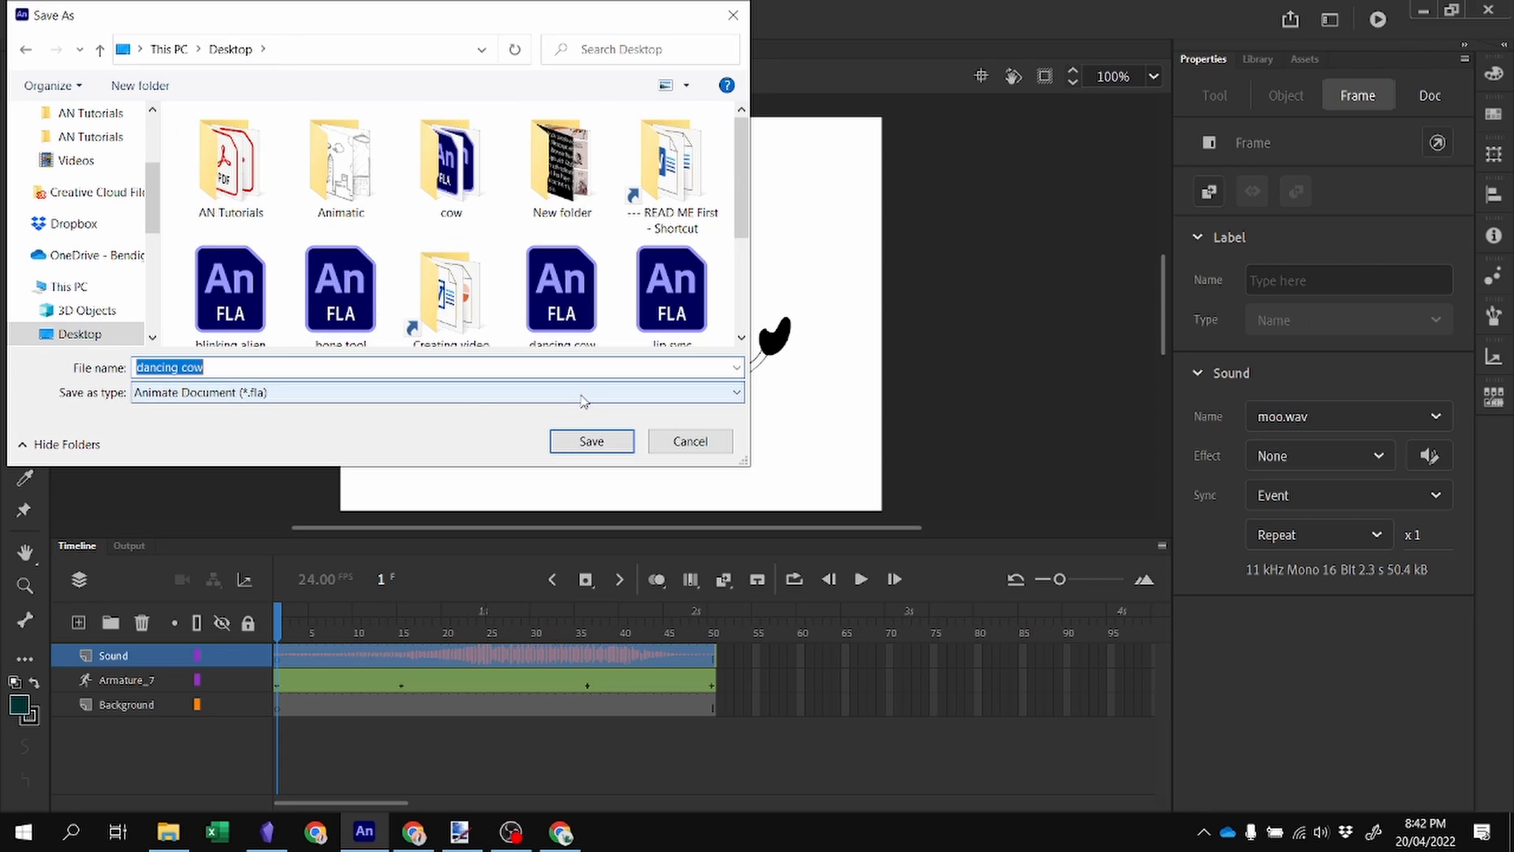
left_click(599, 444)
left_click(483, 278)
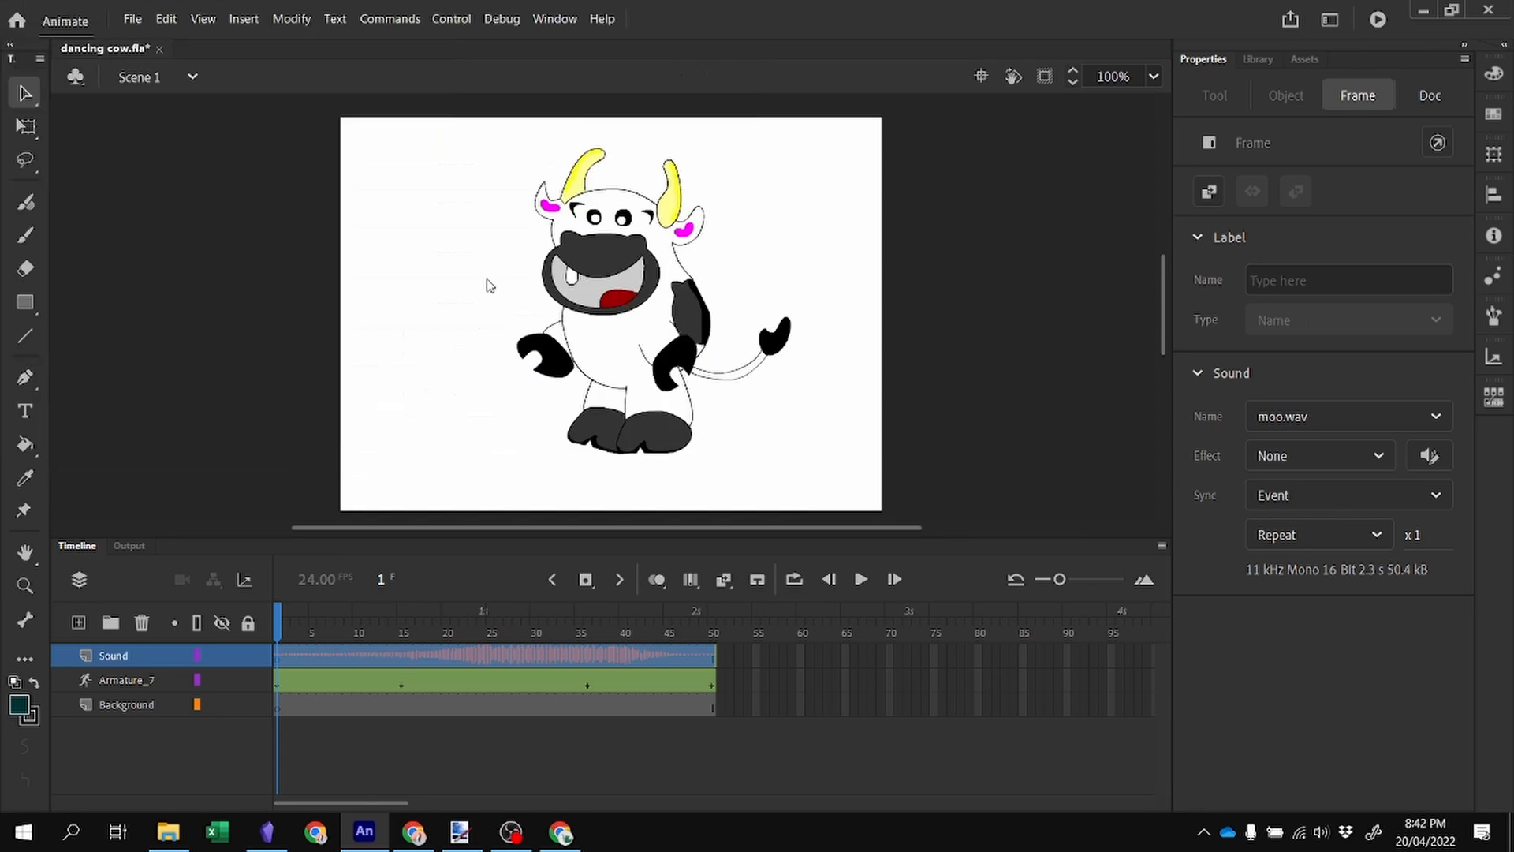